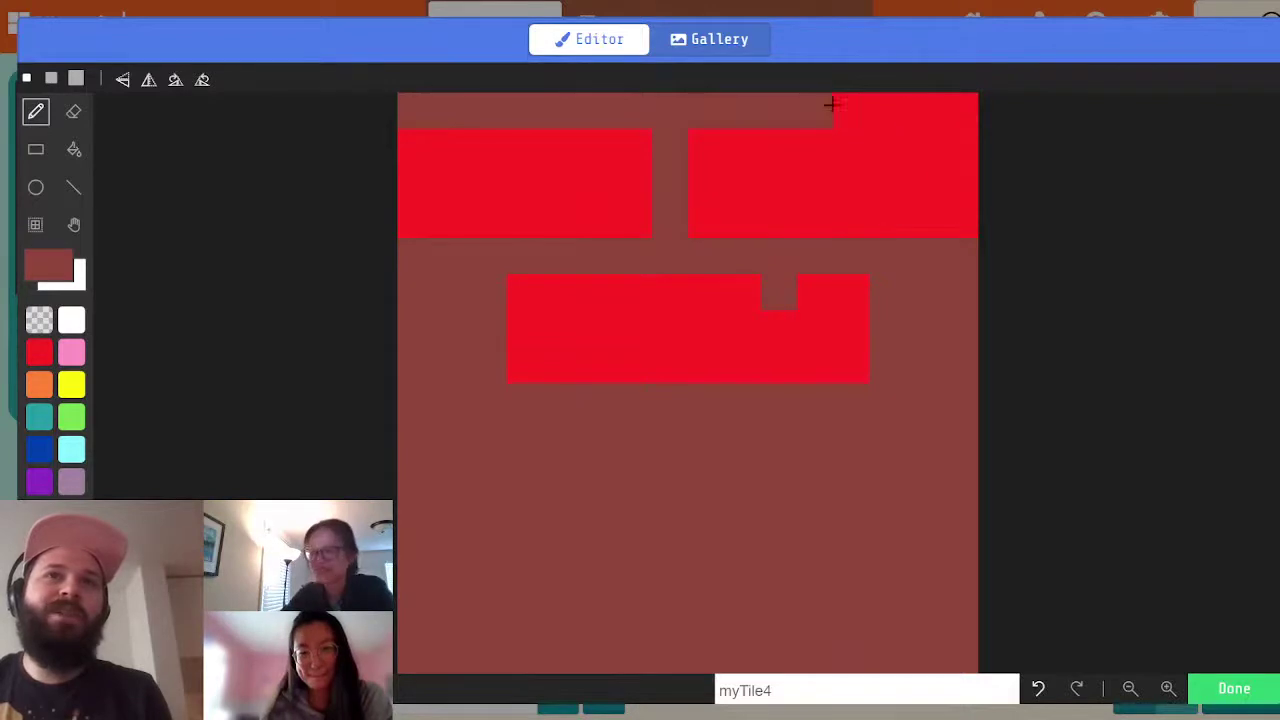
- Complete the second brick row with partial red bricks, two pixels wide and three pixels tall, at both edges of the tile
{"action": "left_click", "coordinate": [808, 323], "text": "alt"}
{"action": "left_click", "coordinate": [777, 300]}
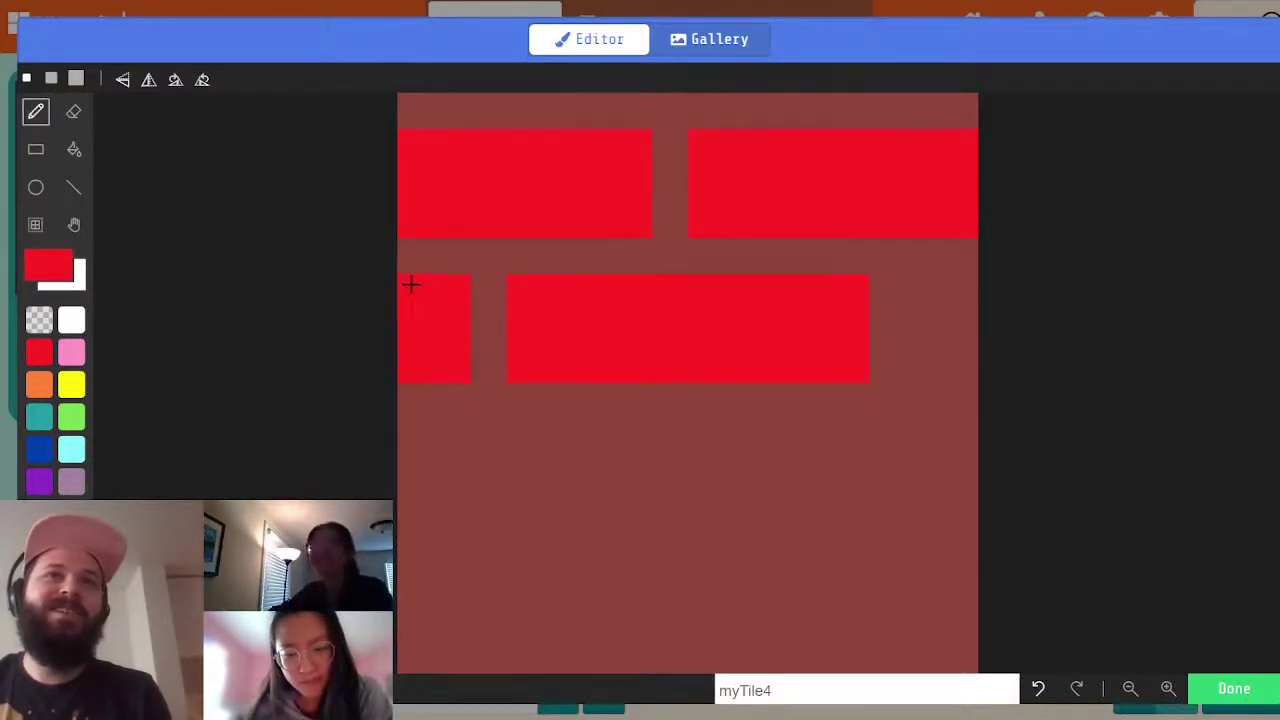
{"action": "mouse_move", "coordinate": [908, 300]}
{"action": "left_mouse_down"}
{"action": "mouse_move", "coordinate": [923, 357]}
{"action": "mouse_move", "coordinate": [960, 286]}
{"action": "left_mouse_up"}
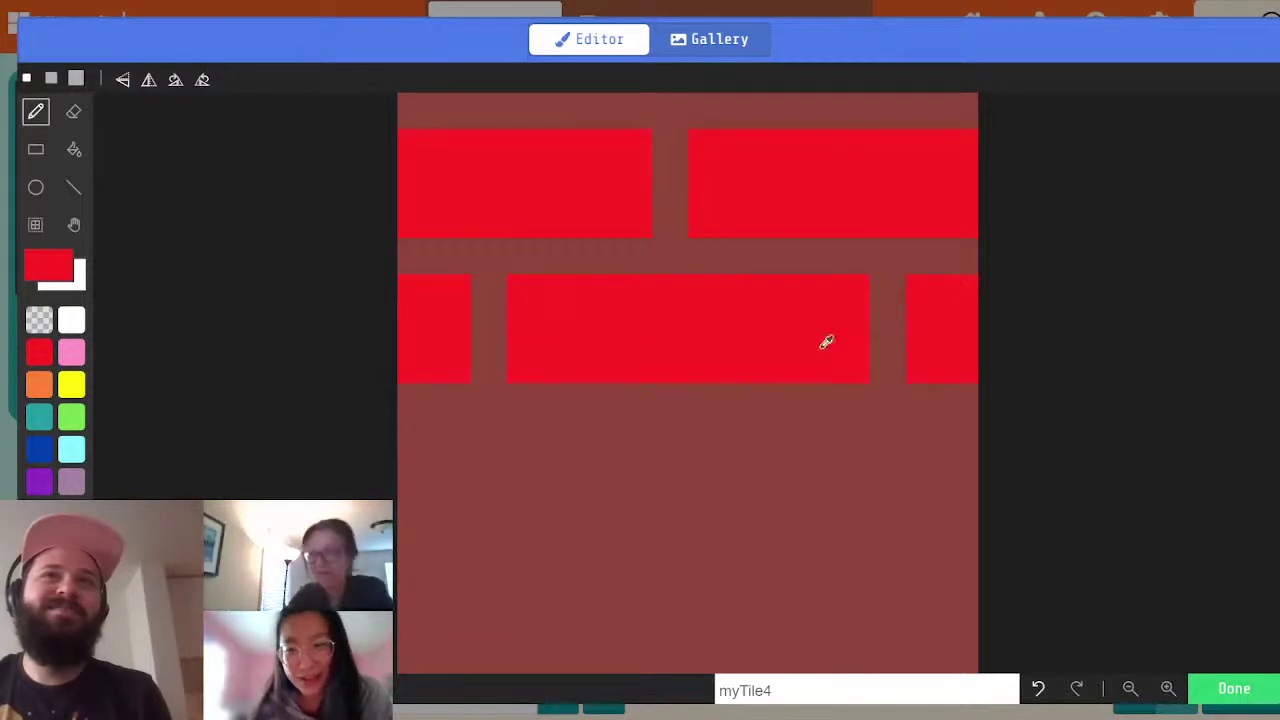
{"action": "left_click", "coordinate": [900, 346], "text": "alt"}
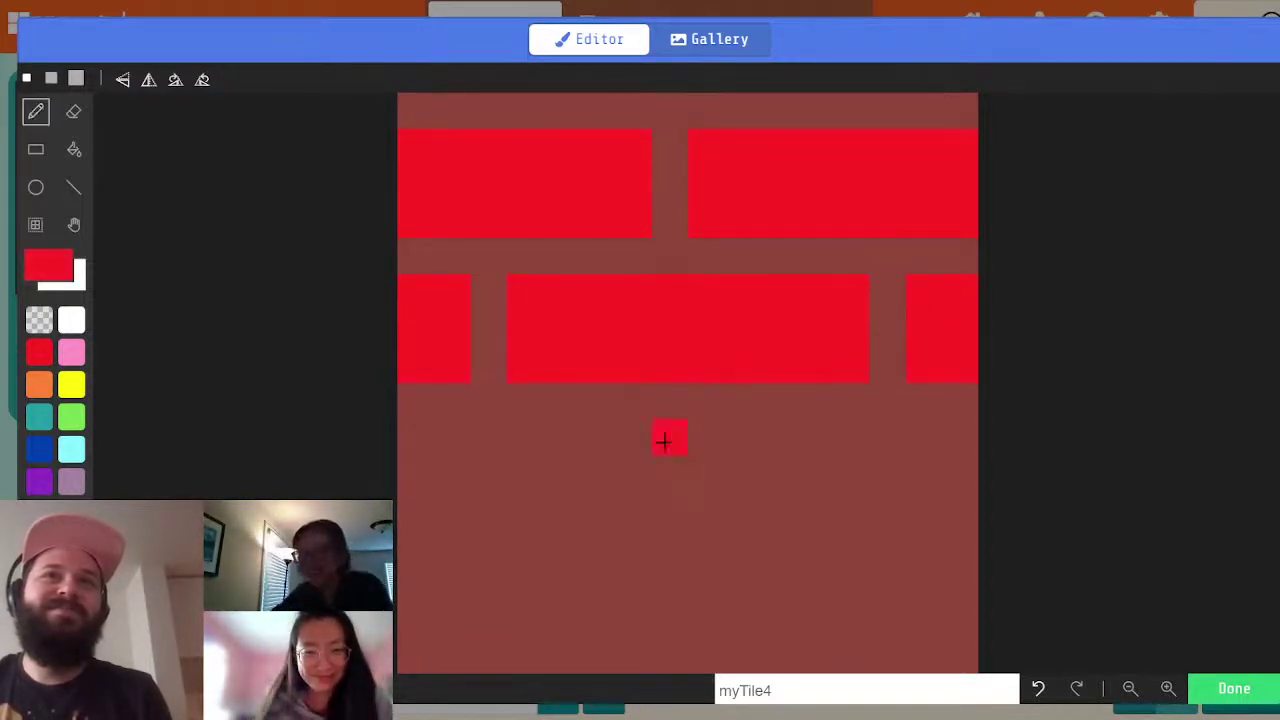
- Draw a third row of two red bricks, each seven pixels wide and three tall, cleaning up spilled red with the mortar colour
{"action": "left_click_drag", "start_coordinate": [457, 433], "coordinate": [514, 487]}
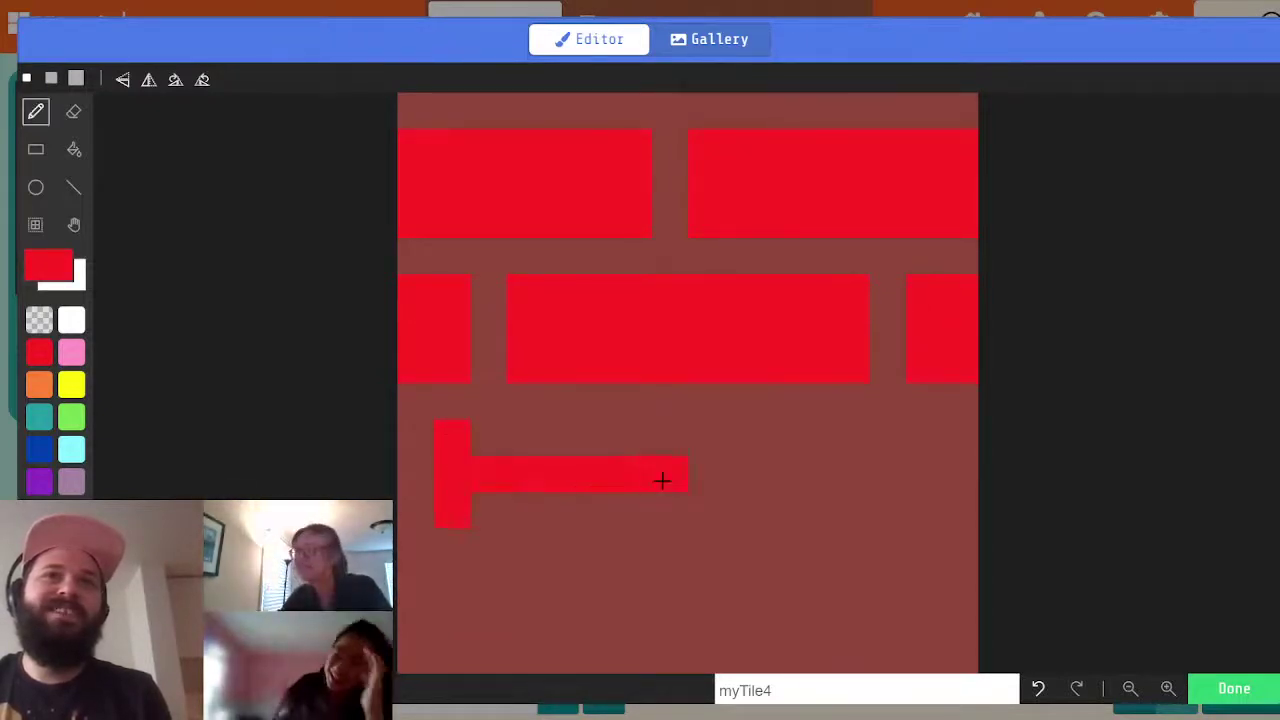
{"action": "mouse_move", "coordinate": [662, 480]}
{"action": "left_mouse_down"}
{"action": "mouse_move", "coordinate": [606, 423]}
{"action": "mouse_move", "coordinate": [496, 432]}
{"action": "left_mouse_up"}
{"action": "left_click_drag", "start_coordinate": [536, 487], "coordinate": [605, 525]}
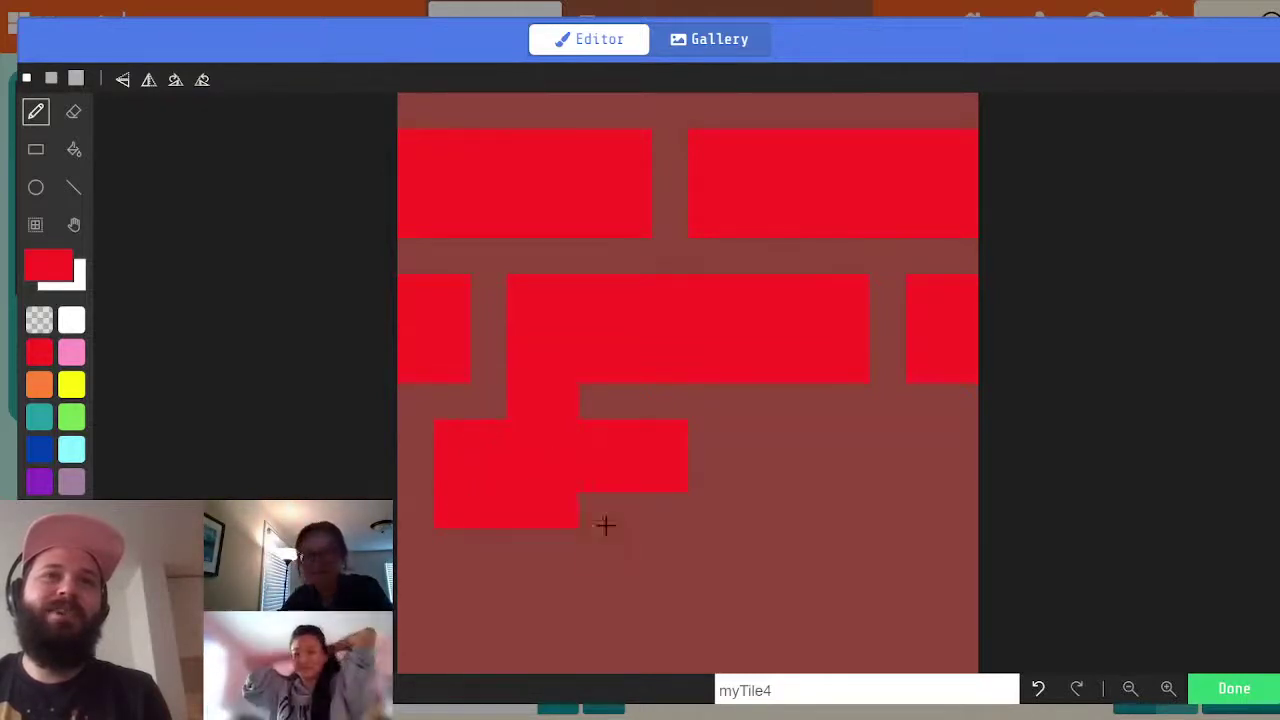
{"action": "left_click", "coordinate": [744, 508], "text": "alt"}
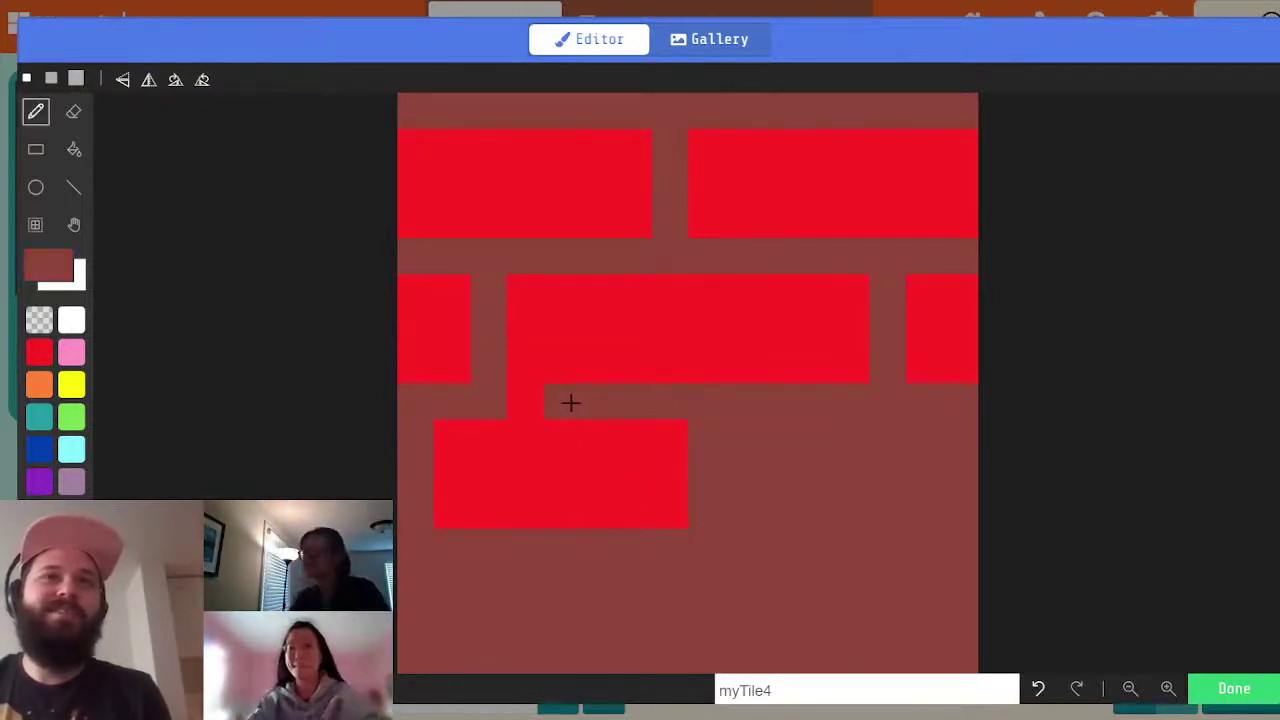
{"action": "left_click", "coordinate": [594, 466], "text": "alt"}
{"action": "left_click", "coordinate": [756, 422]}
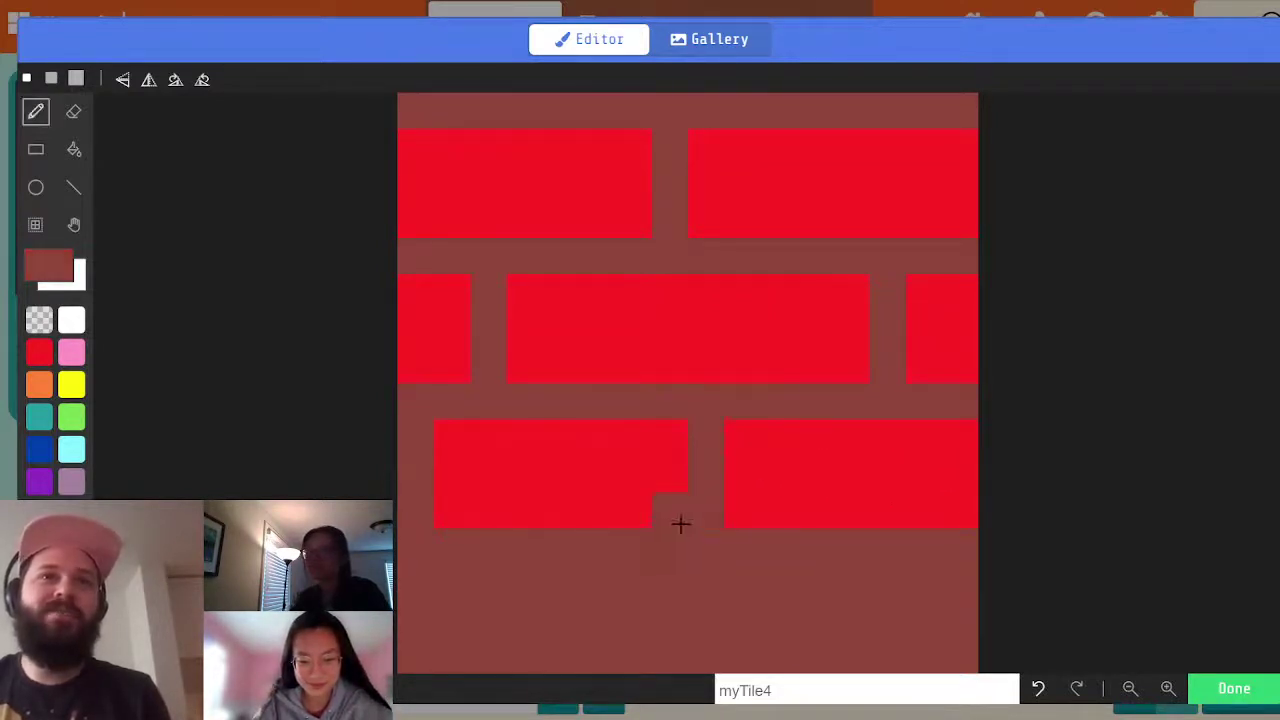
- Draw the fourth row with a seven-pixel-wide red brick and partial bricks at both edges, and save the brick tile
{"action": "key", "text": "alt"}
{"action": "left_click", "coordinate": [556, 542]}
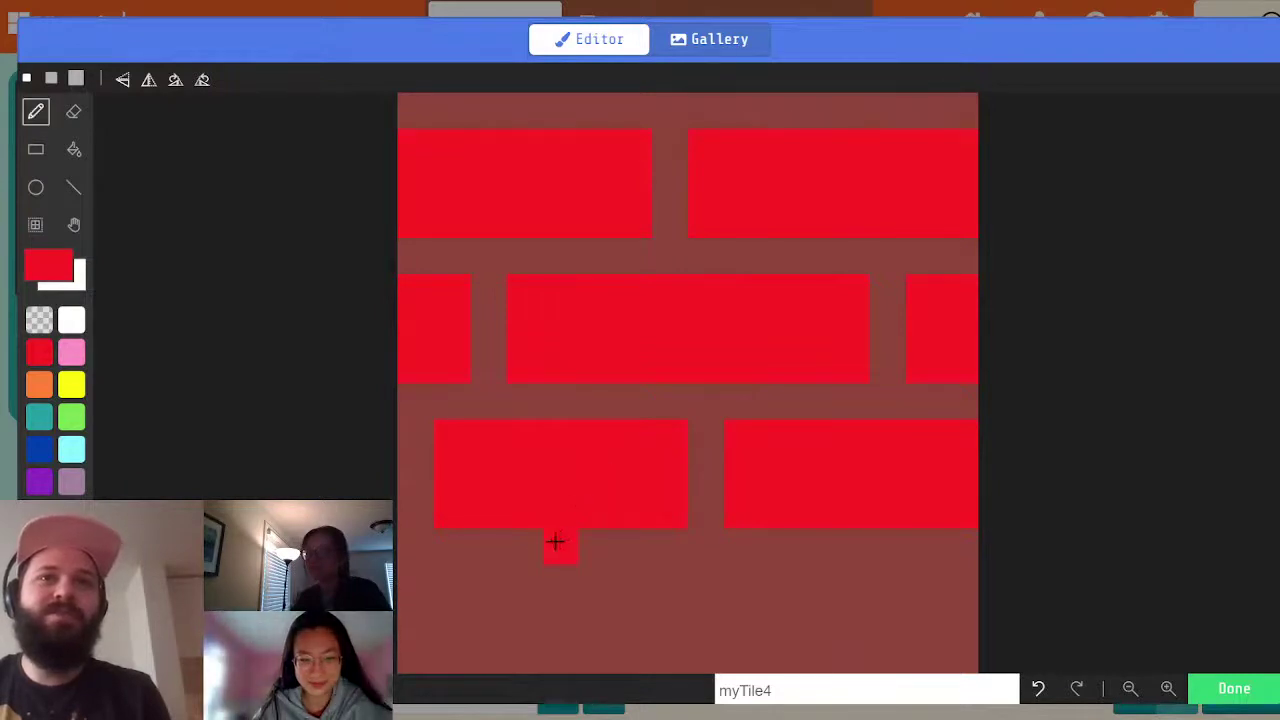
{"action": "left_click_drag", "start_coordinate": [690, 615], "coordinate": [750, 577]}
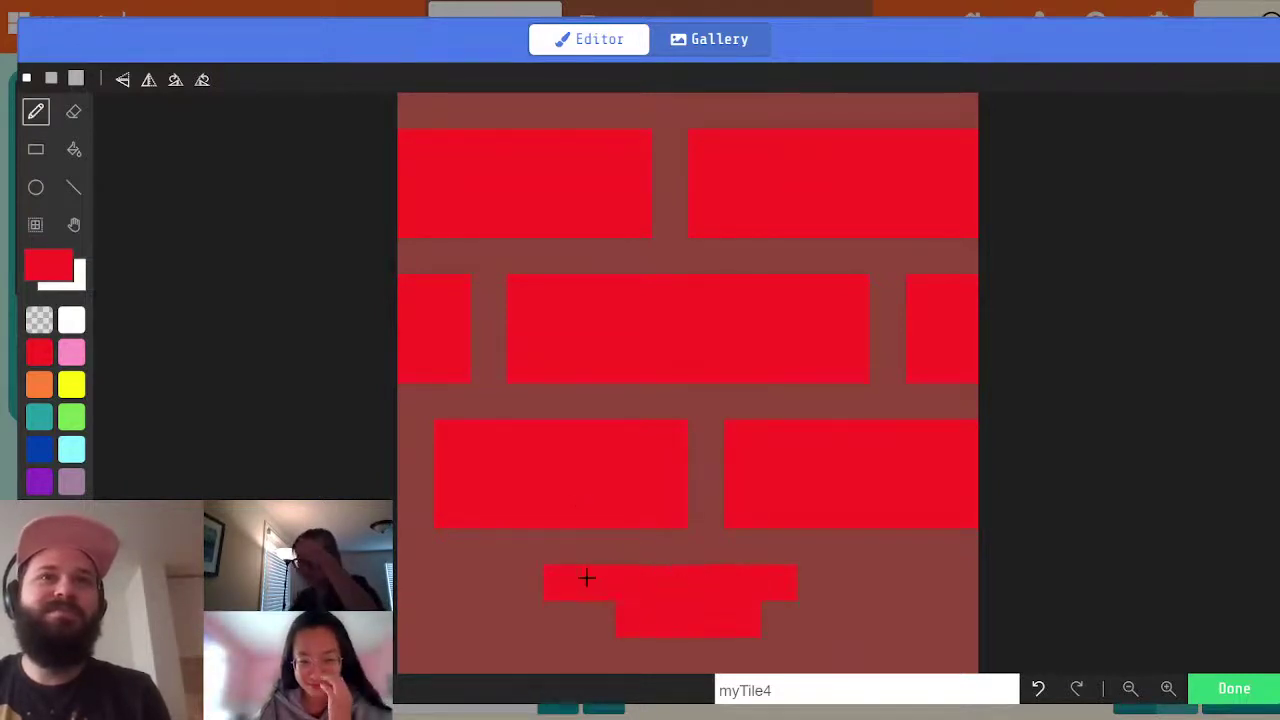
{"action": "left_click_drag", "start_coordinate": [775, 645], "coordinate": [611, 652]}
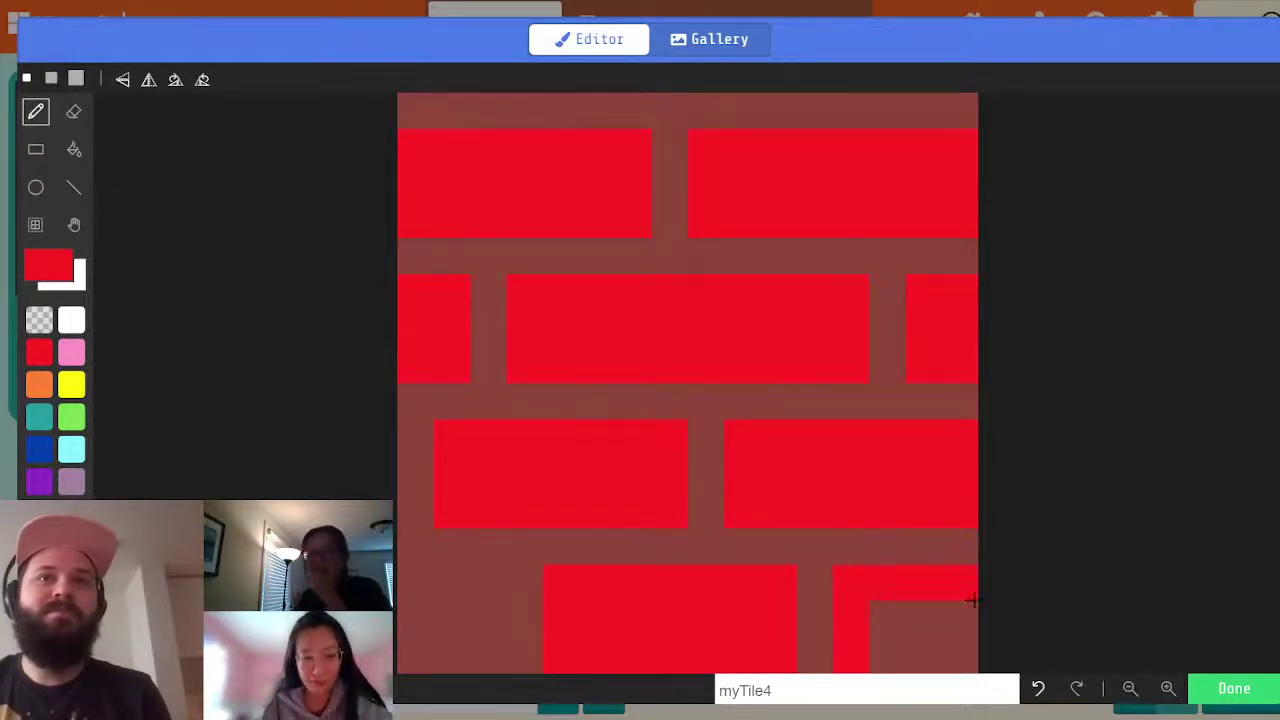
{"action": "left_click", "coordinate": [489, 651]}
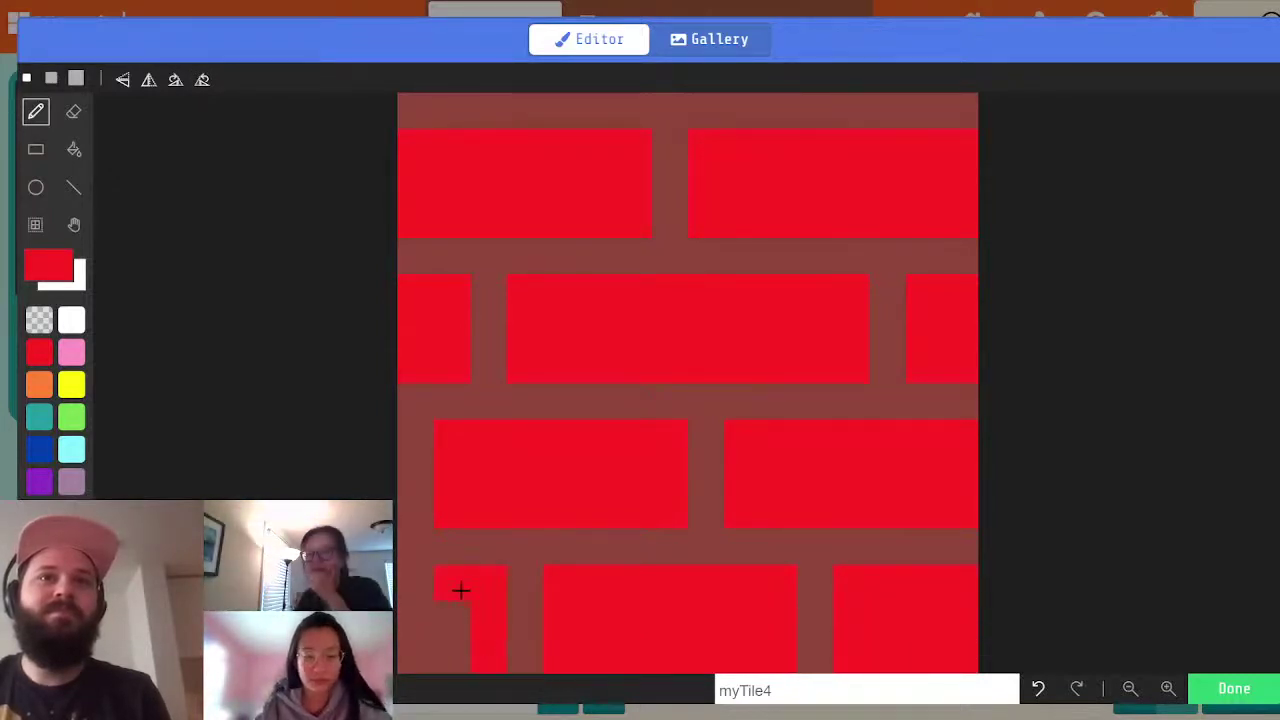
{"action": "left_click", "coordinate": [1230, 688]}
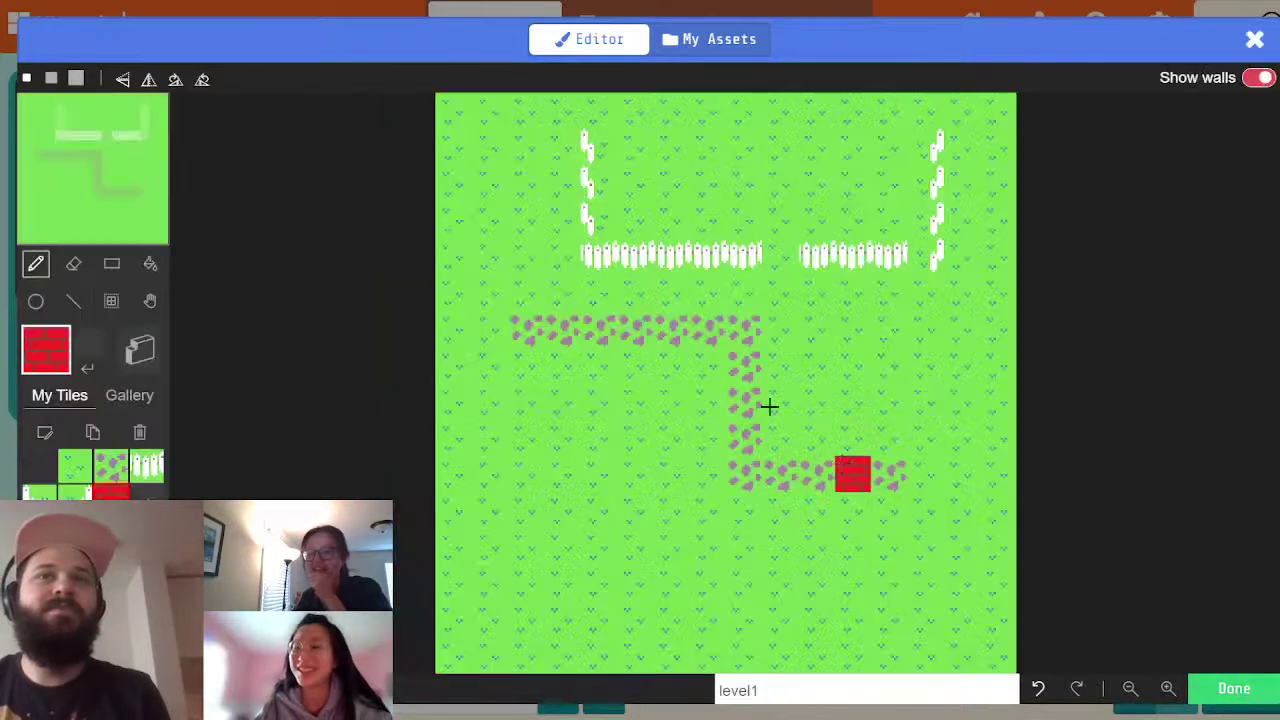
- Paint two brick wall blocks inside the fence, 3×2 and 2×2 tiles, with a one-tile gap between them
{"action": "left_click", "coordinate": [706, 196]}
{"action": "left_click", "coordinate": [657, 191]}
{"action": "left_click", "coordinate": [820, 183]}
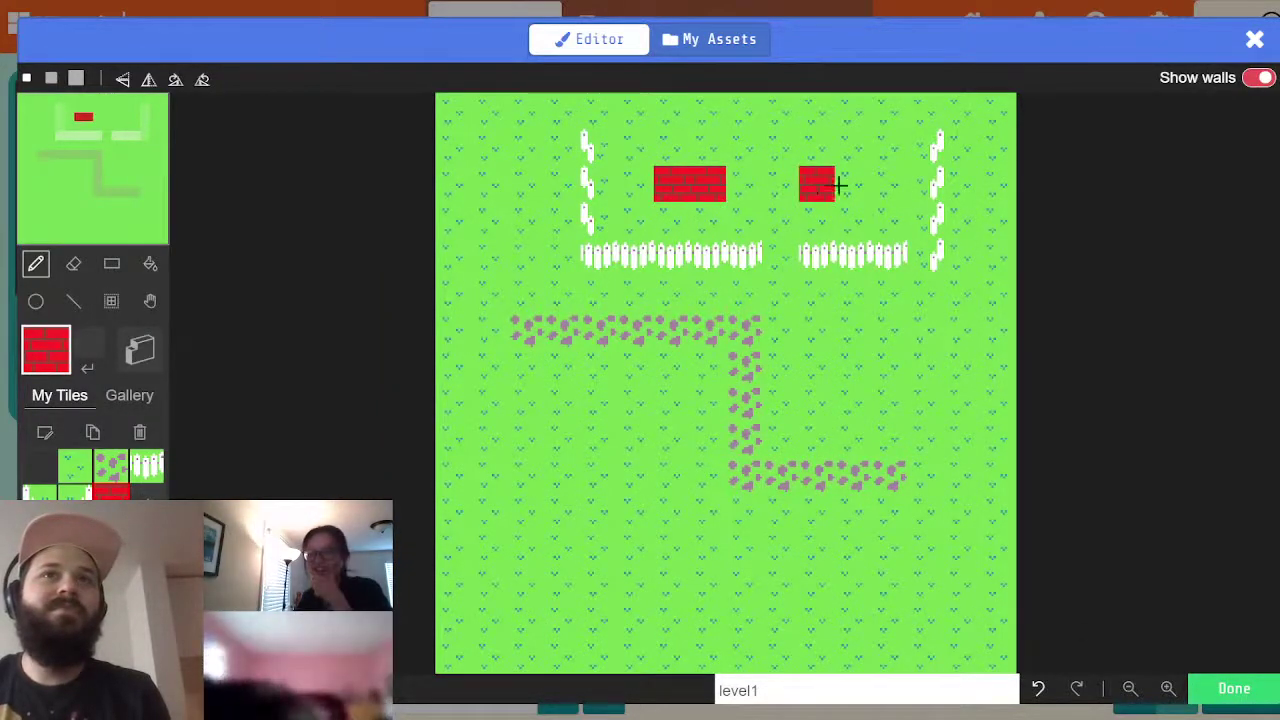
{"action": "left_click", "coordinate": [851, 189]}
{"action": "left_click", "coordinate": [733, 180]}
{"action": "left_click_drag", "start_coordinate": [733, 150], "coordinate": [647, 155]}
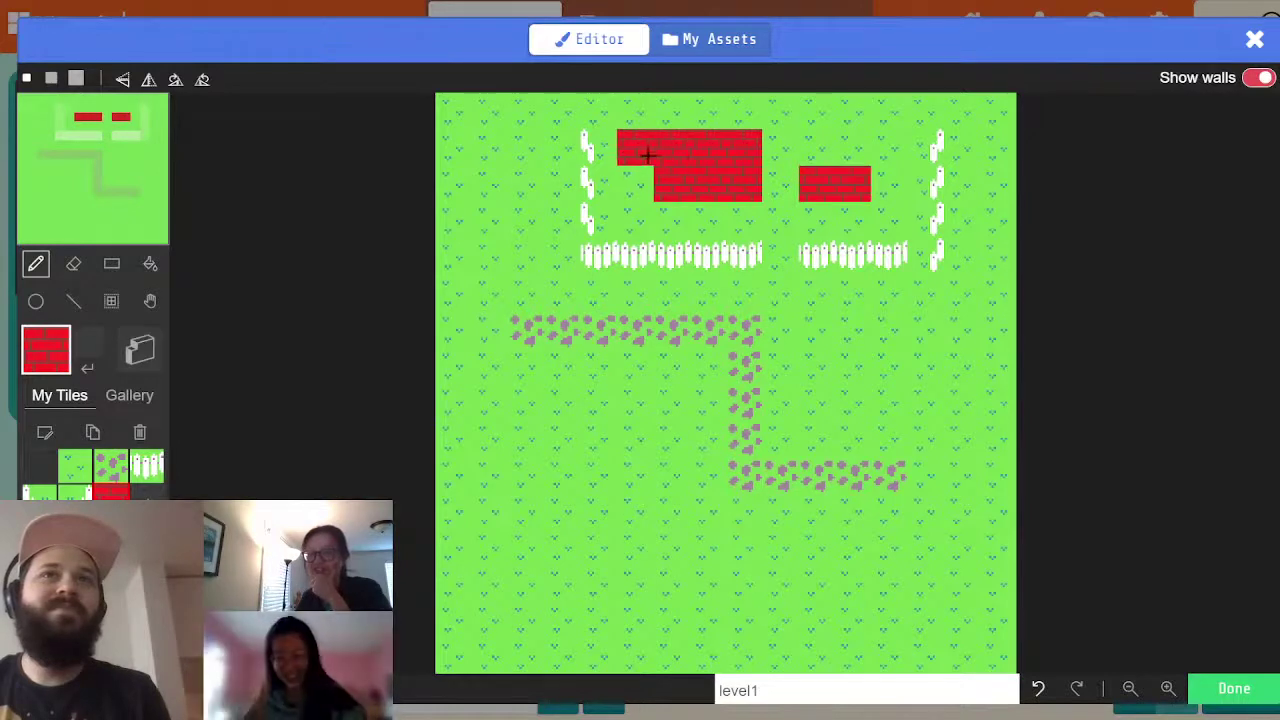
{"action": "left_click", "coordinate": [639, 178], "text": "alt"}
{"action": "left_click", "coordinate": [631, 152]}
{"action": "left_click", "coordinate": [728, 149], "text": "alt"}
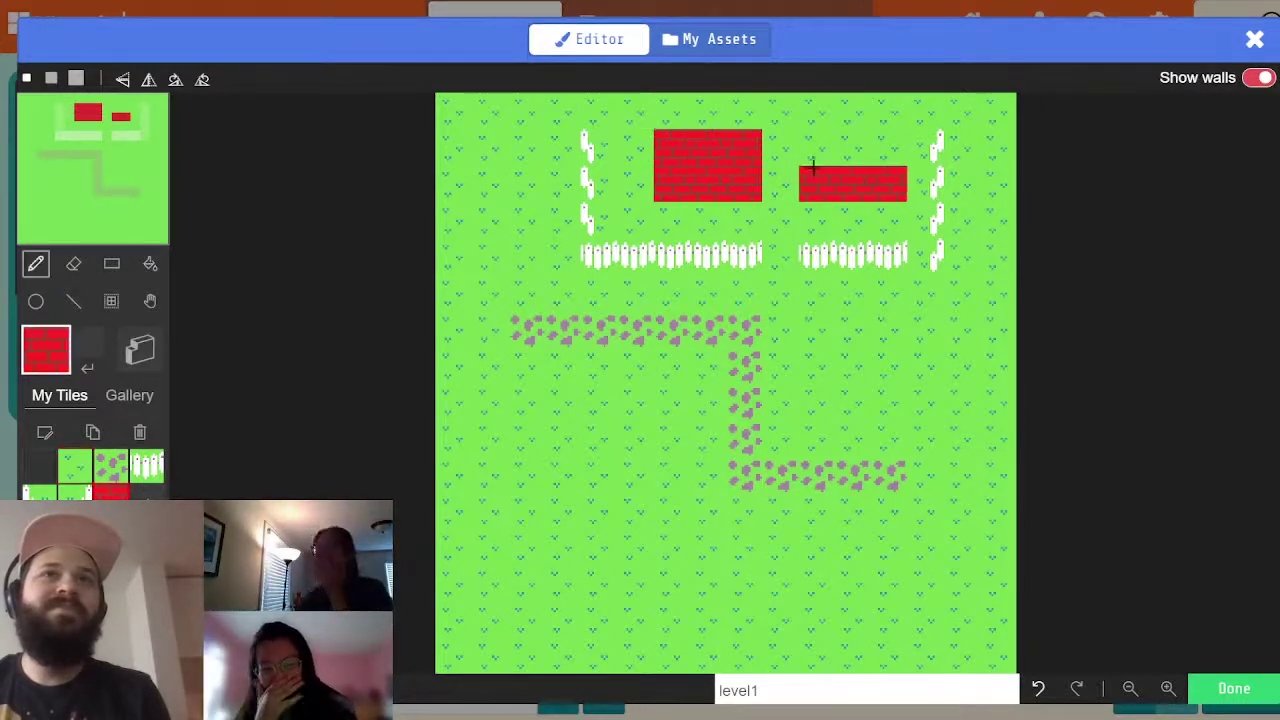
{"action": "left_click_drag", "start_coordinate": [815, 162], "coordinate": [844, 155]}
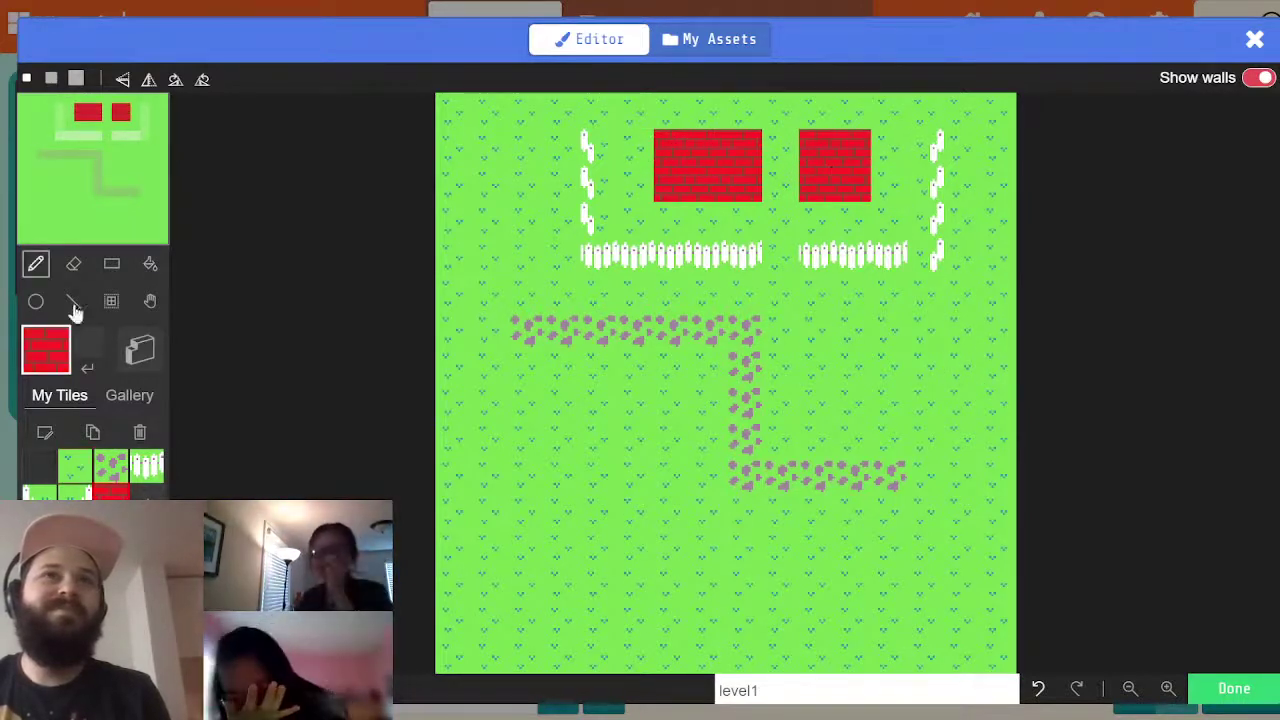
- Move the fence, brick walls and path three tiles down the map and fill the vacated area with the grass tile
{"action": "left_click", "coordinate": [108, 302]}
{"action": "left_click_drag", "start_coordinate": [520, 147], "coordinate": [951, 517]}
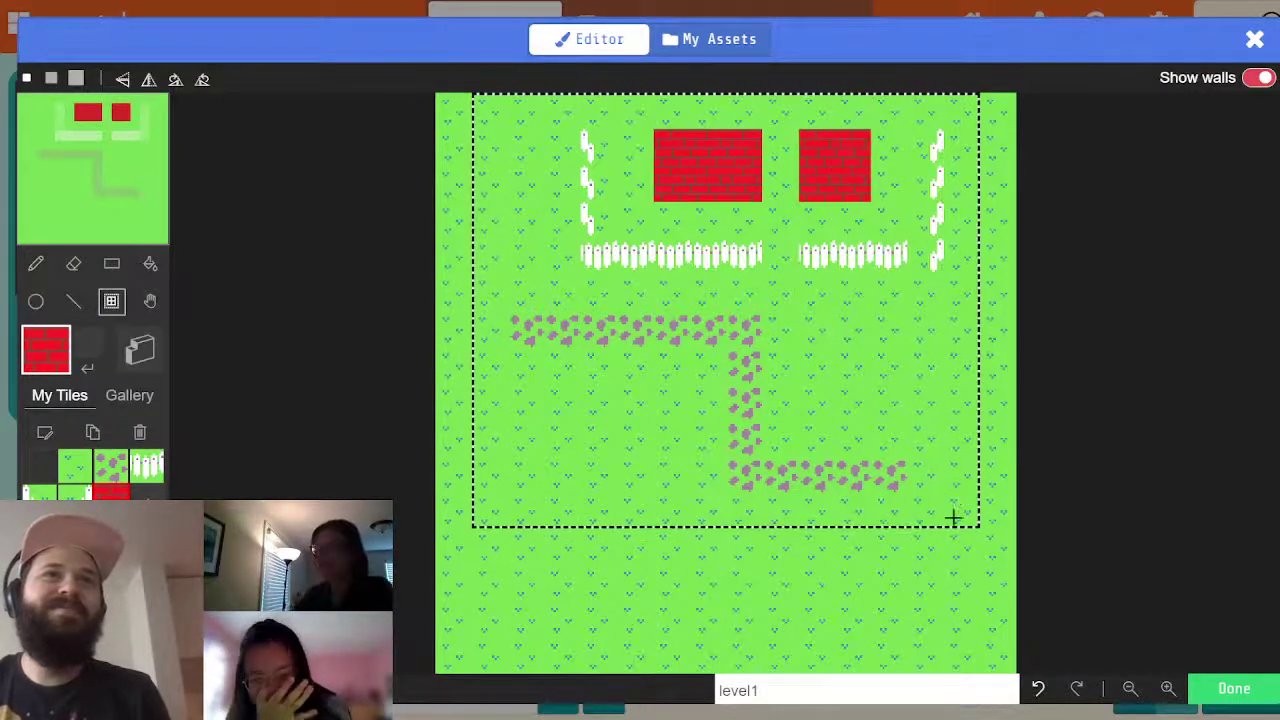
{"action": "left_click_drag", "start_coordinate": [890, 418], "coordinate": [880, 515]}
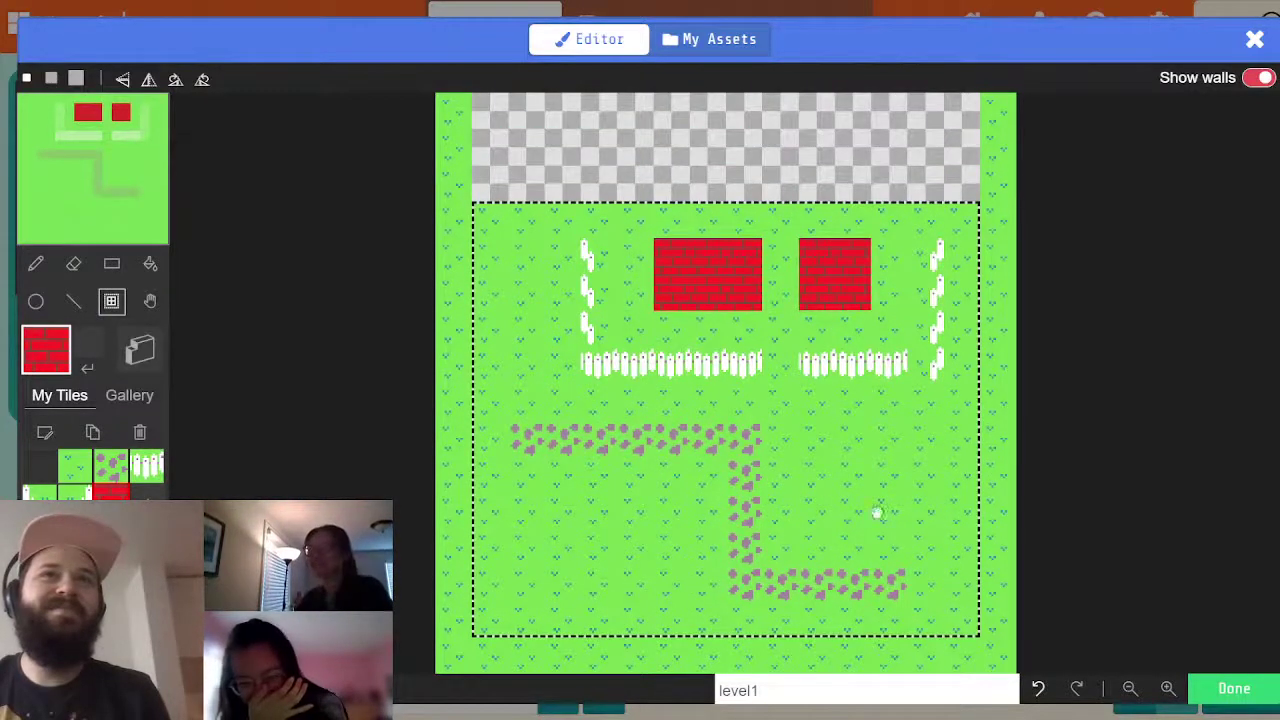
{"action": "left_click", "coordinate": [918, 422], "text": "alt"}
{"action": "key", "text": "b"}
{"action": "left_click", "coordinate": [815, 177]}
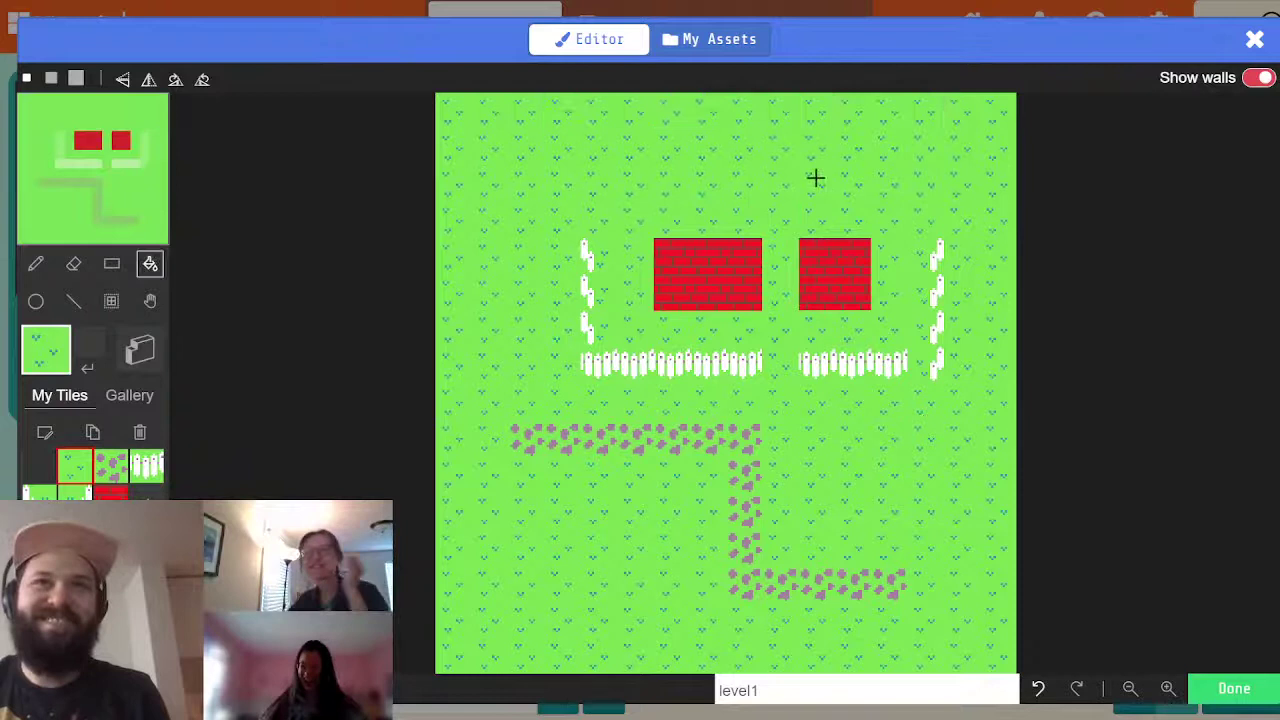
- Make a copy of the brick tile as myTile5 and draw a vertical mortar-coloured line one pixel in from each side
{"action": "left_click", "coordinate": [104, 488]}
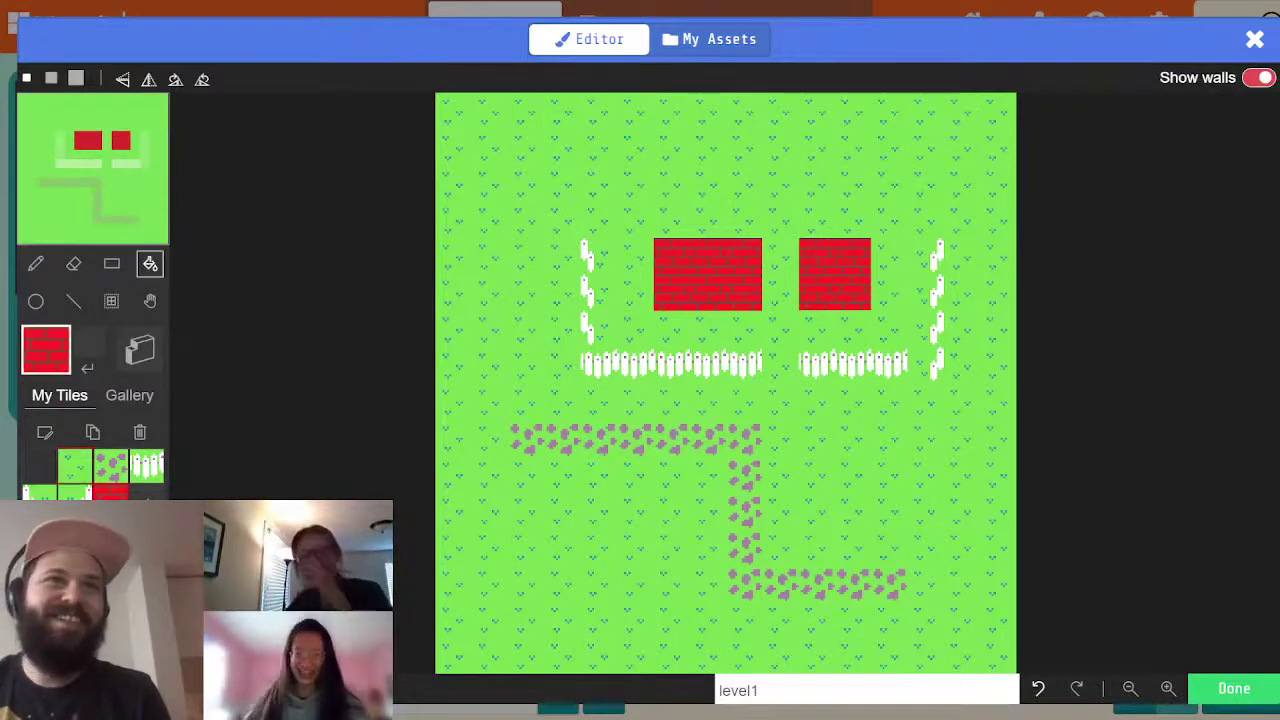
{"action": "left_click", "coordinate": [44, 432]}
{"action": "left_click", "coordinate": [548, 543], "text": "alt"}
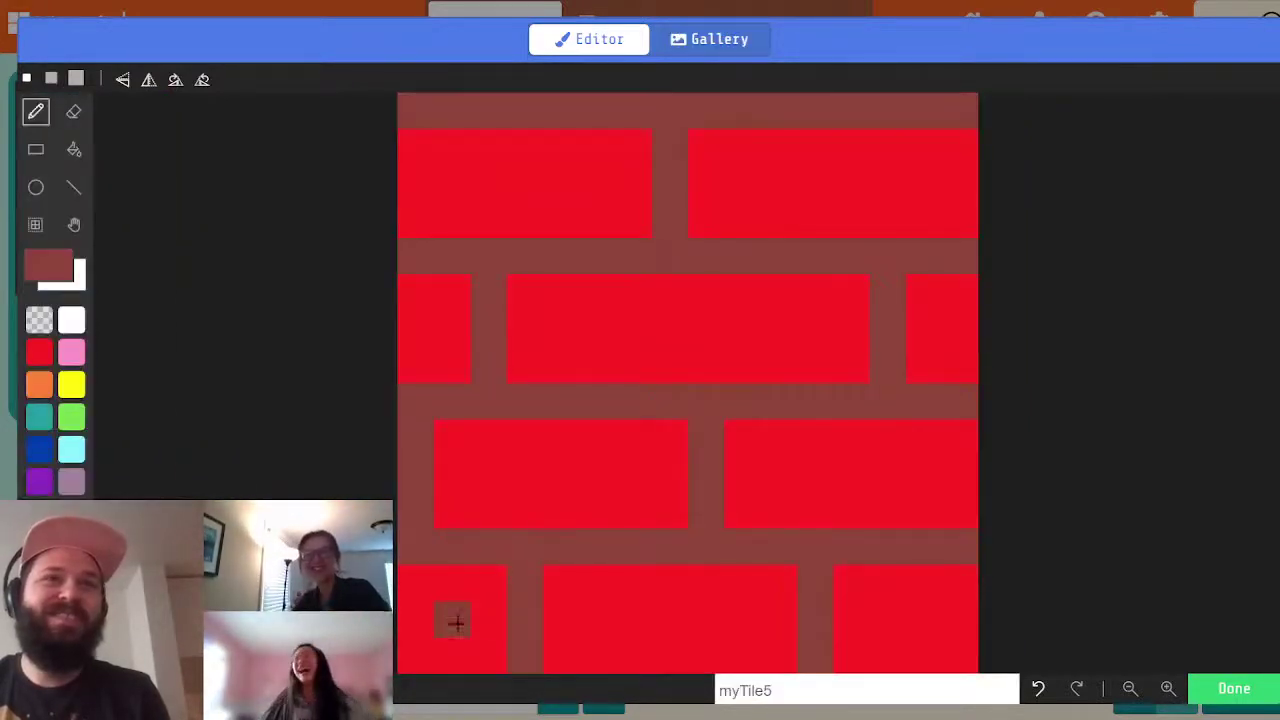
{"action": "left_click_drag", "start_coordinate": [455, 647], "coordinate": [447, 130]}
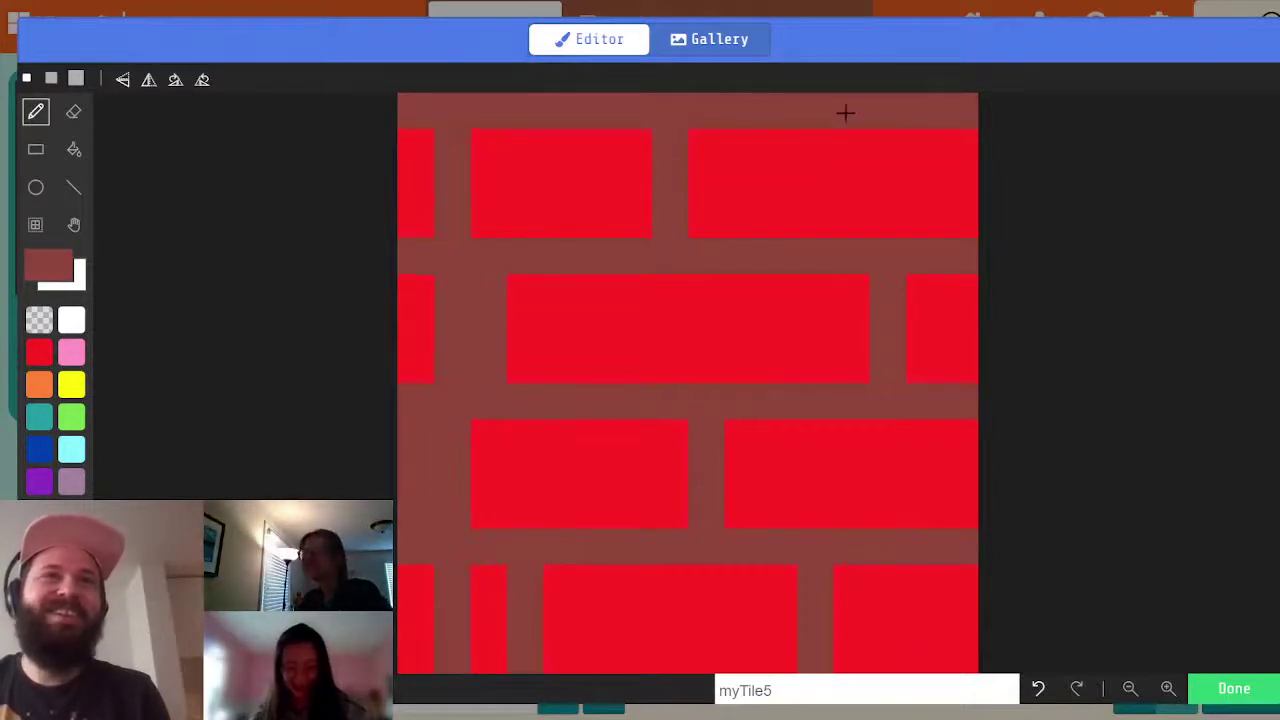
{"action": "left_click", "coordinate": [925, 146]}
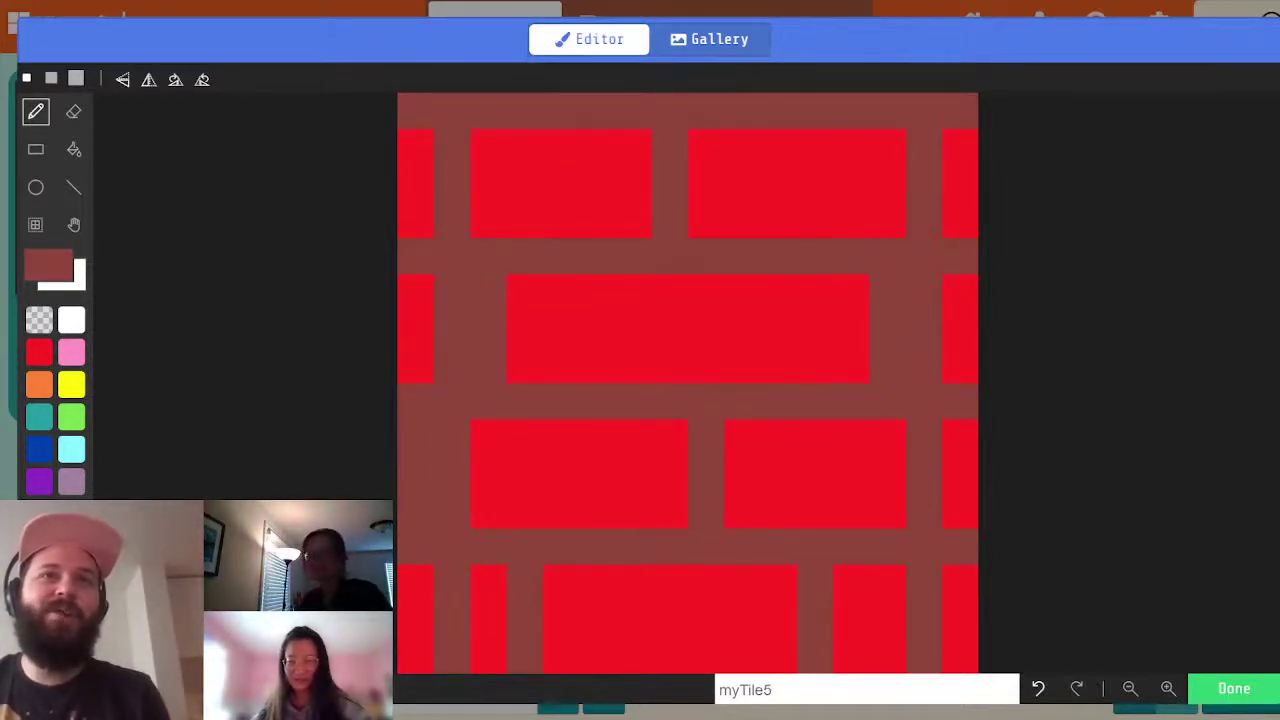
- Fill the bricks between the two vertical lines with the mortar colour, keeping only the red edge bricks
{"action": "key", "text": "b"}
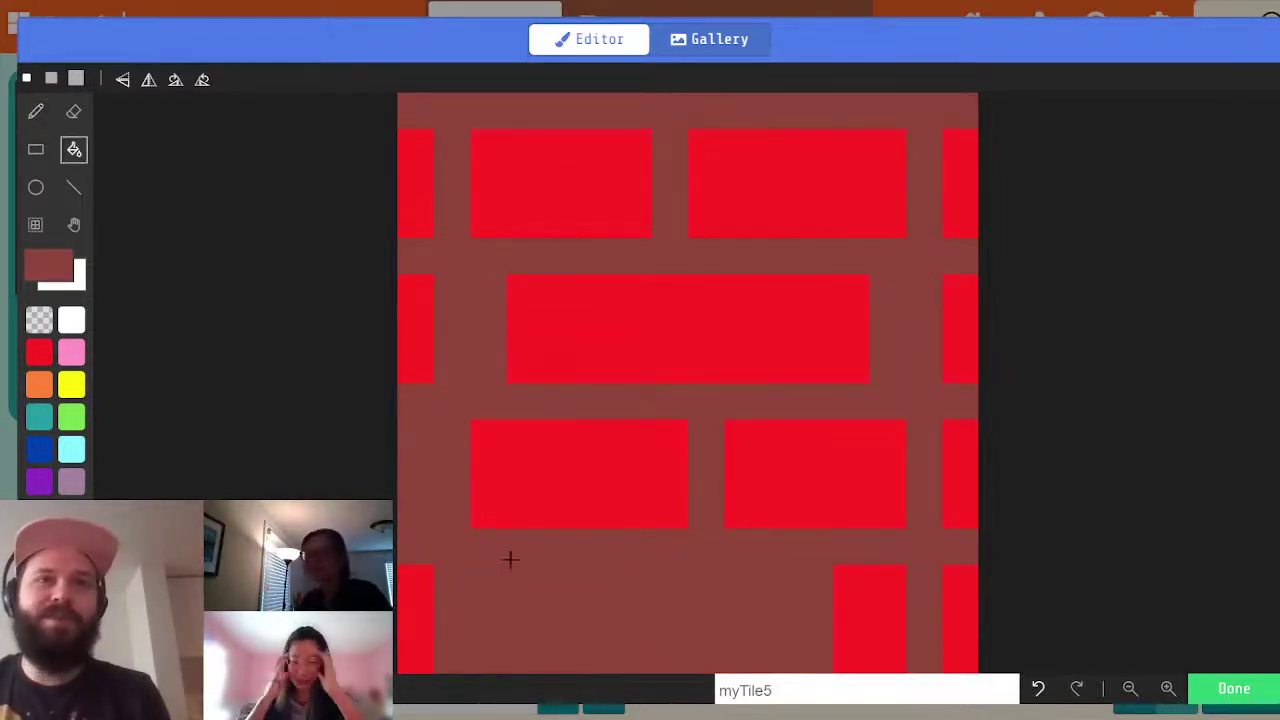
{"action": "left_click", "coordinate": [746, 319]}
{"action": "left_click", "coordinate": [628, 205]}
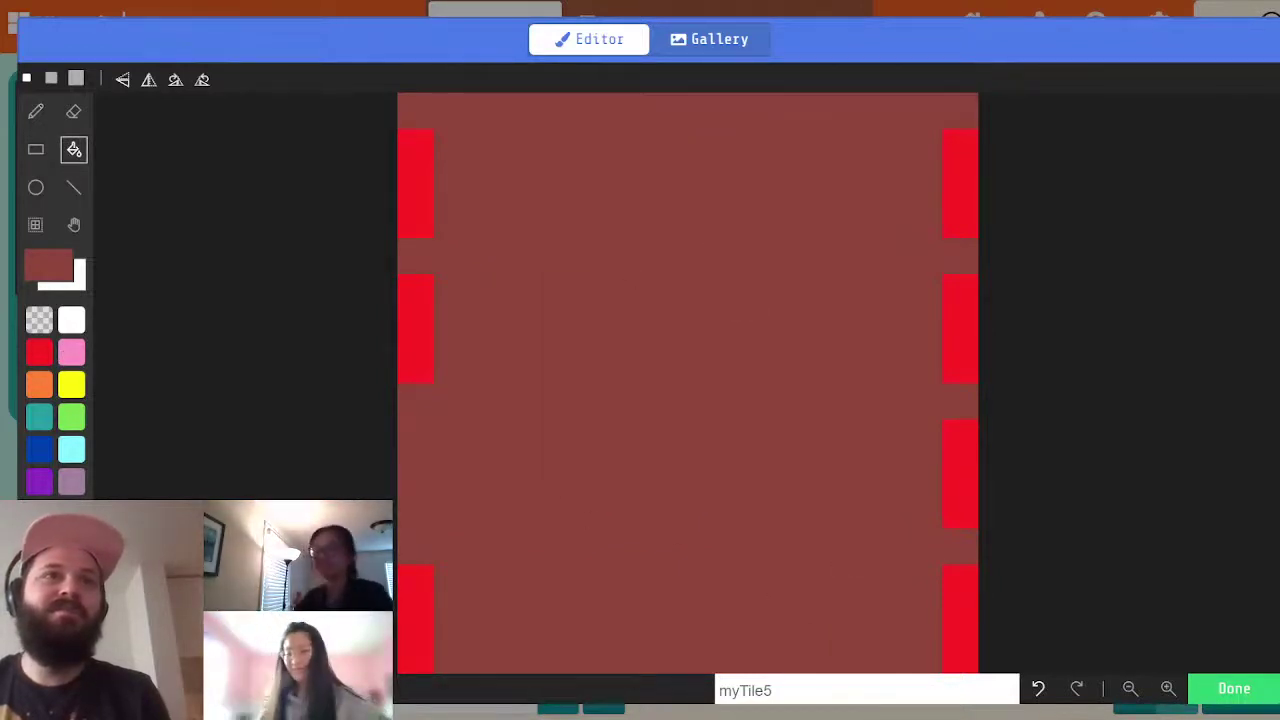
- Draw a dark purple door frame with the Line tool, using two vertical sides and a horizontal top edge
{"action": "left_click", "coordinate": [39, 513]}
{"action": "left_click", "coordinate": [74, 188]}
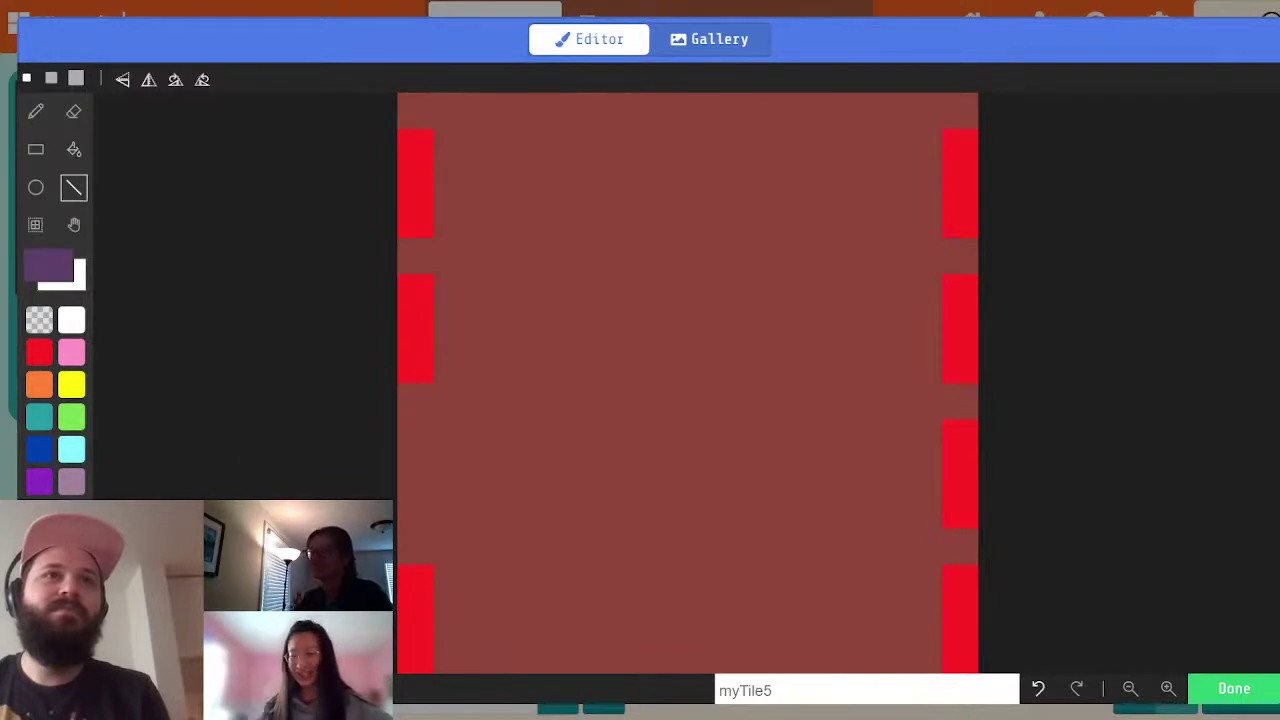
{"action": "mouse_move", "coordinate": [474, 651]}
{"action": "left_mouse_down"}
{"action": "mouse_move", "coordinate": [500, 560]}
{"action": "mouse_move", "coordinate": [489, 134]}
{"action": "mouse_move", "coordinate": [489, 180]}
{"action": "mouse_move", "coordinate": [841, 153]}
{"action": "left_mouse_up"}
{"action": "mouse_move", "coordinate": [894, 186]}
{"action": "left_mouse_down"}
{"action": "mouse_move", "coordinate": [871, 251]}
{"action": "mouse_move", "coordinate": [884, 668]}
{"action": "left_mouse_up"}
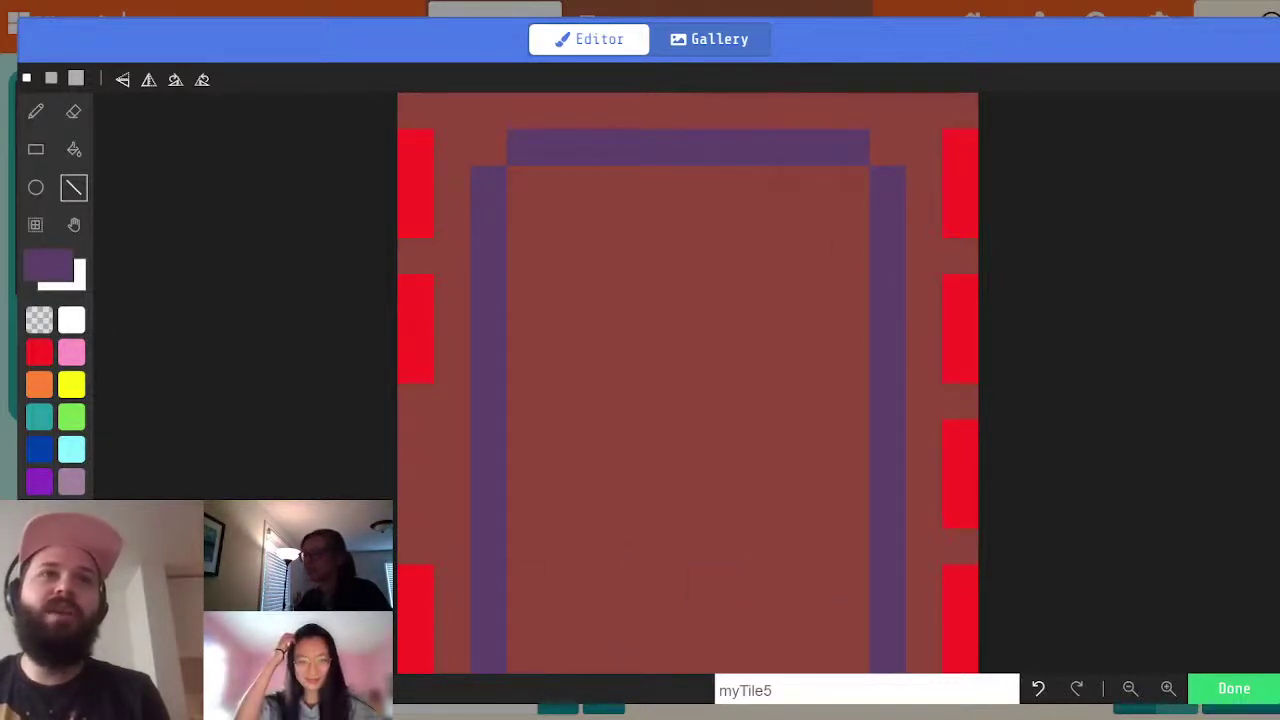
- Fill the inside of the door frame with bright purple
{"action": "left_click", "coordinate": [40, 484]}
{"action": "left_click", "coordinate": [74, 149]}
{"action": "left_click", "coordinate": [723, 346]}
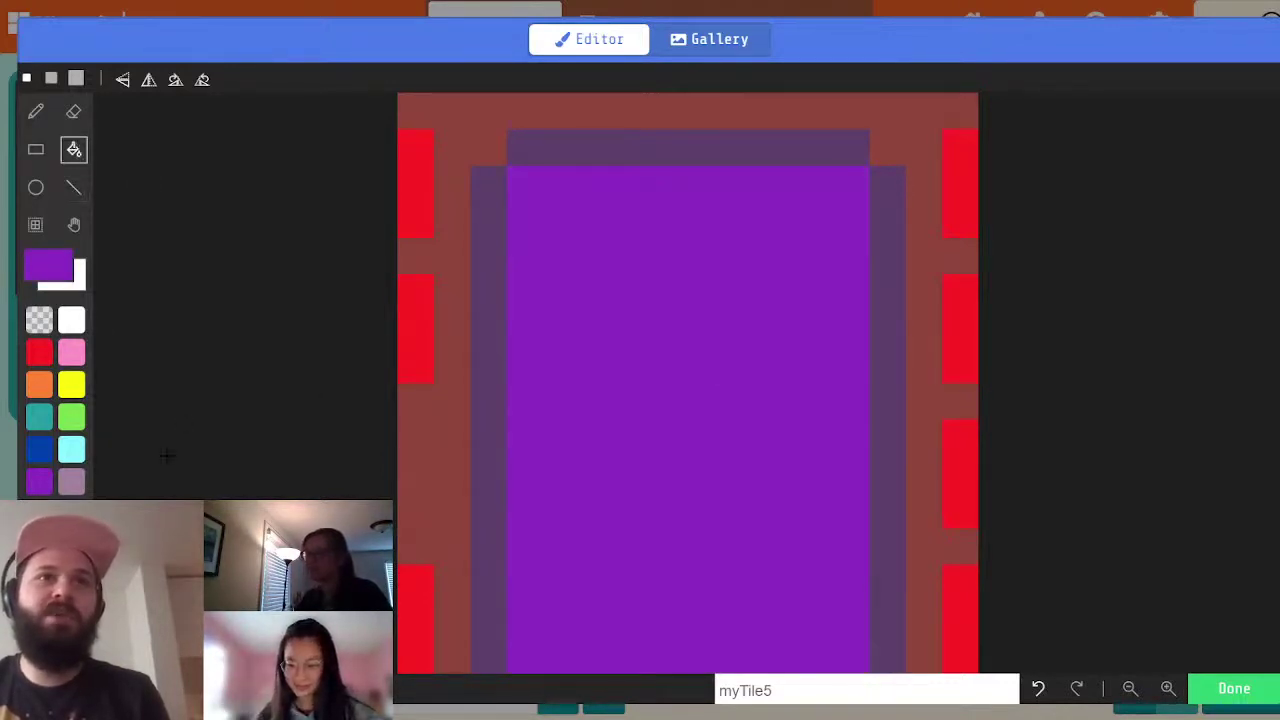
- Draw a 2×2-pixel yellow doorknob near the door's right side, repaint the excess yellow purple, and save the door tile
{"action": "left_click", "coordinate": [70, 382]}
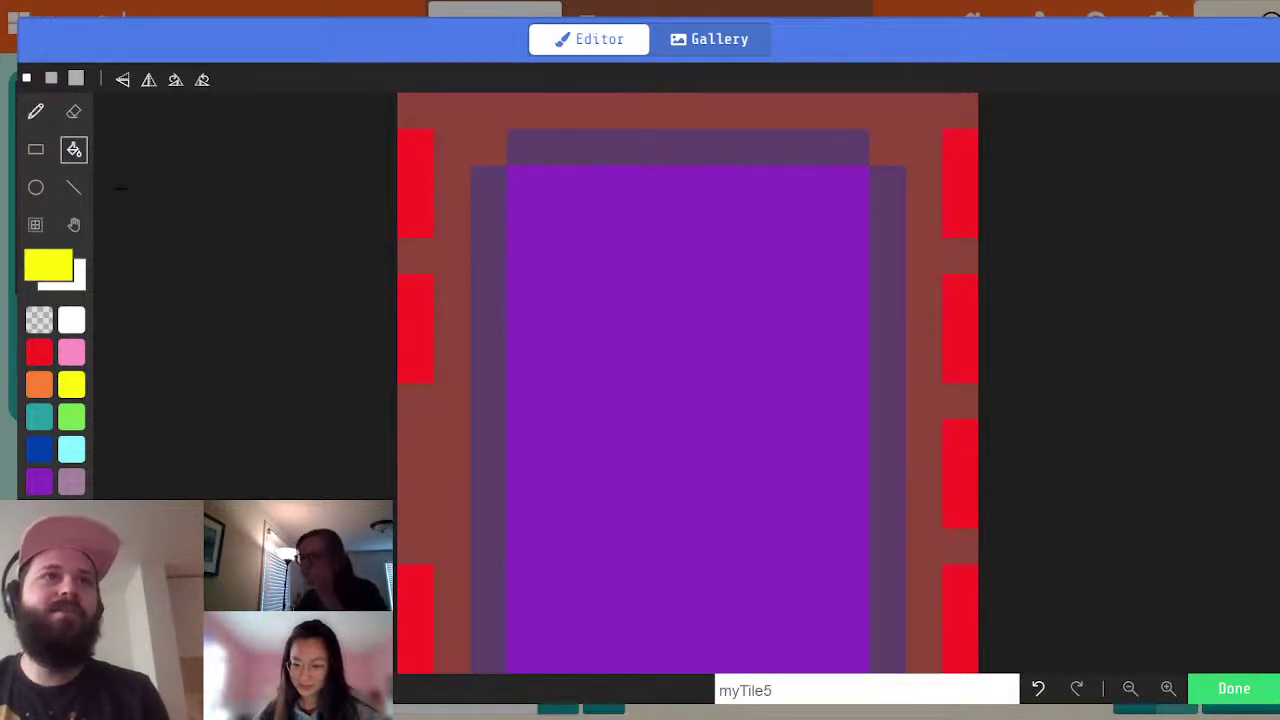
{"action": "key", "text": "p"}
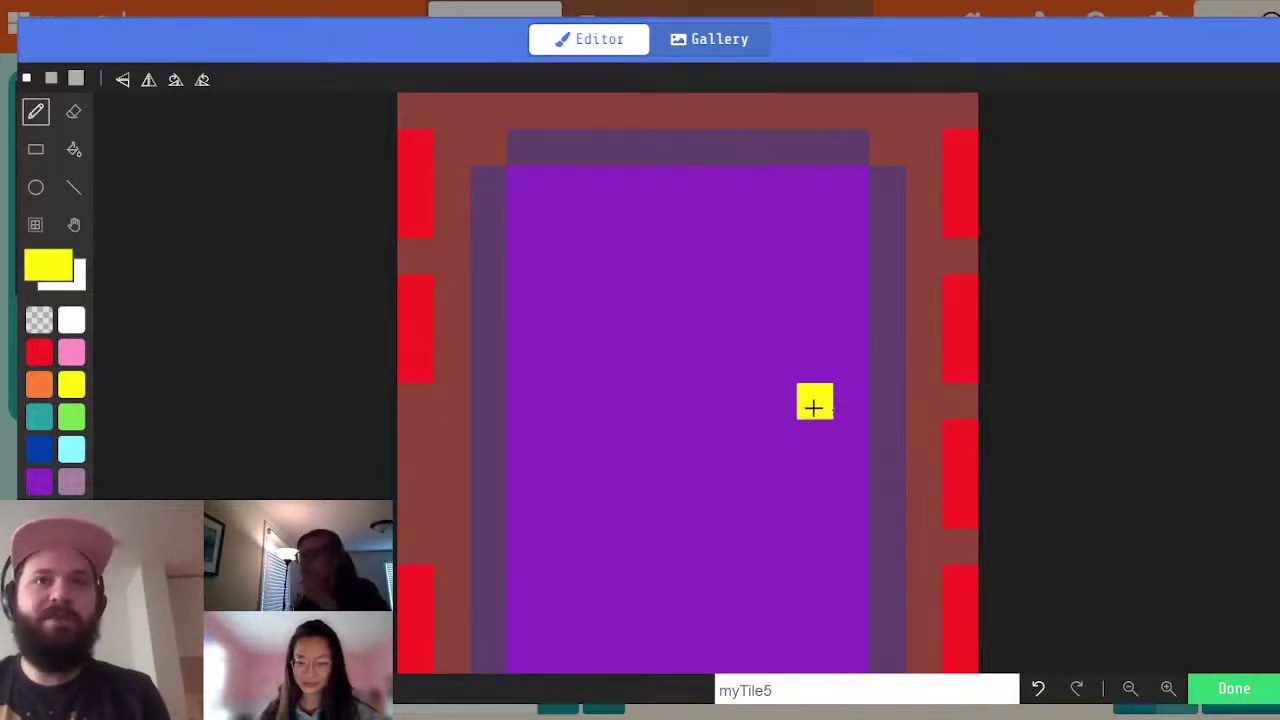
{"action": "mouse_move", "coordinate": [807, 408]}
{"action": "left_mouse_down"}
{"action": "mouse_move", "coordinate": [783, 457]}
{"action": "mouse_move", "coordinate": [778, 411]}
{"action": "left_mouse_up"}
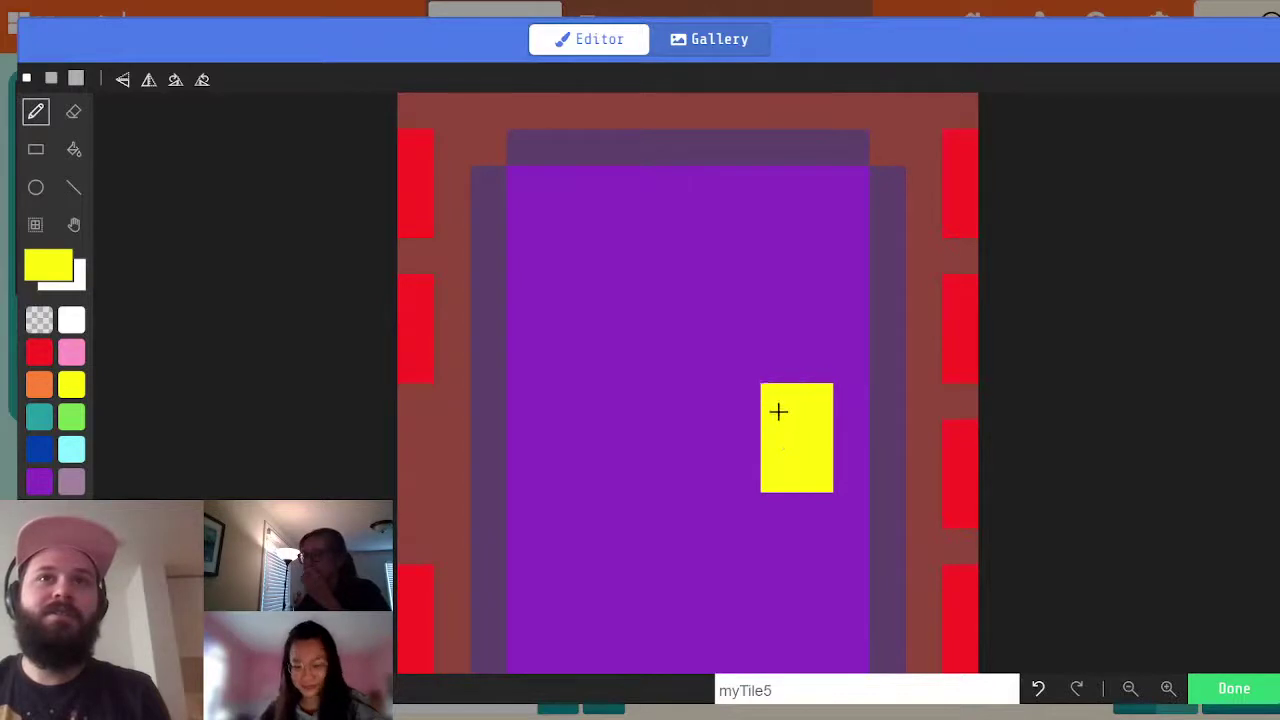
{"action": "left_click", "coordinate": [744, 446], "text": "alt"}
{"action": "mouse_move", "coordinate": [778, 476]}
{"action": "left_mouse_down"}
{"action": "mouse_move", "coordinate": [786, 488]}
{"action": "mouse_move", "coordinate": [815, 480]}
{"action": "left_mouse_up"}
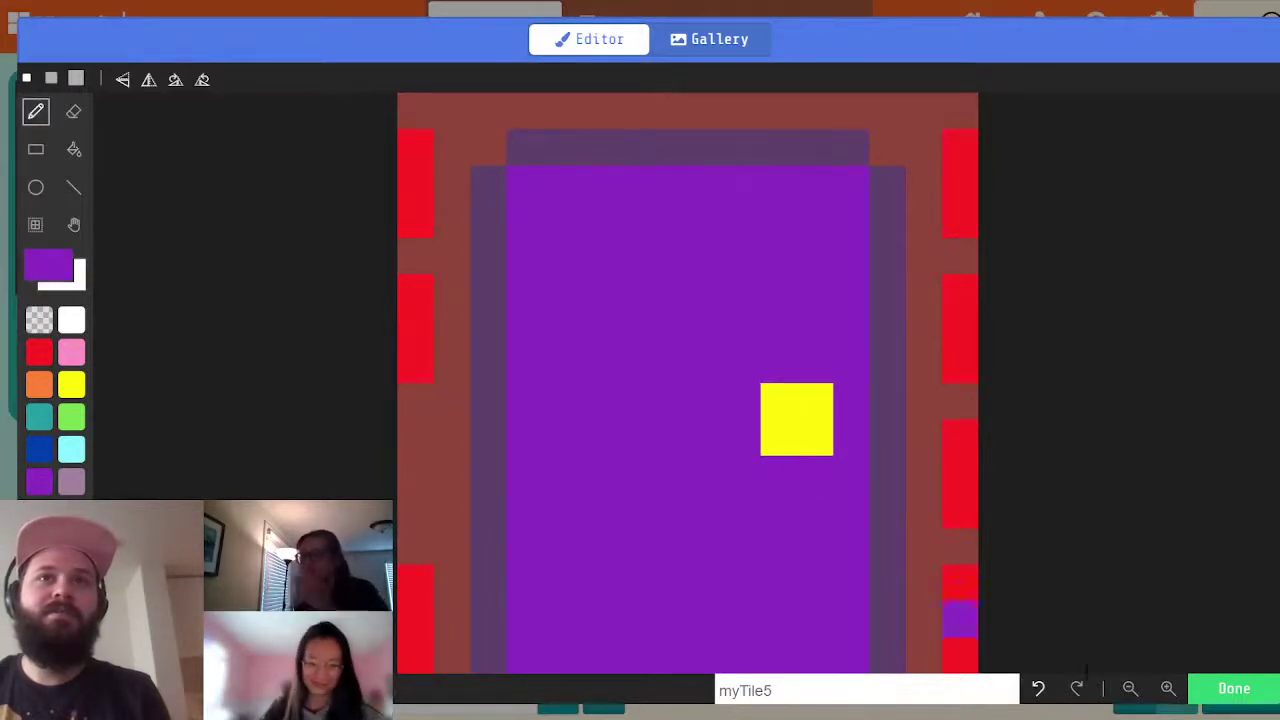
{"action": "left_click", "coordinate": [1220, 688]}
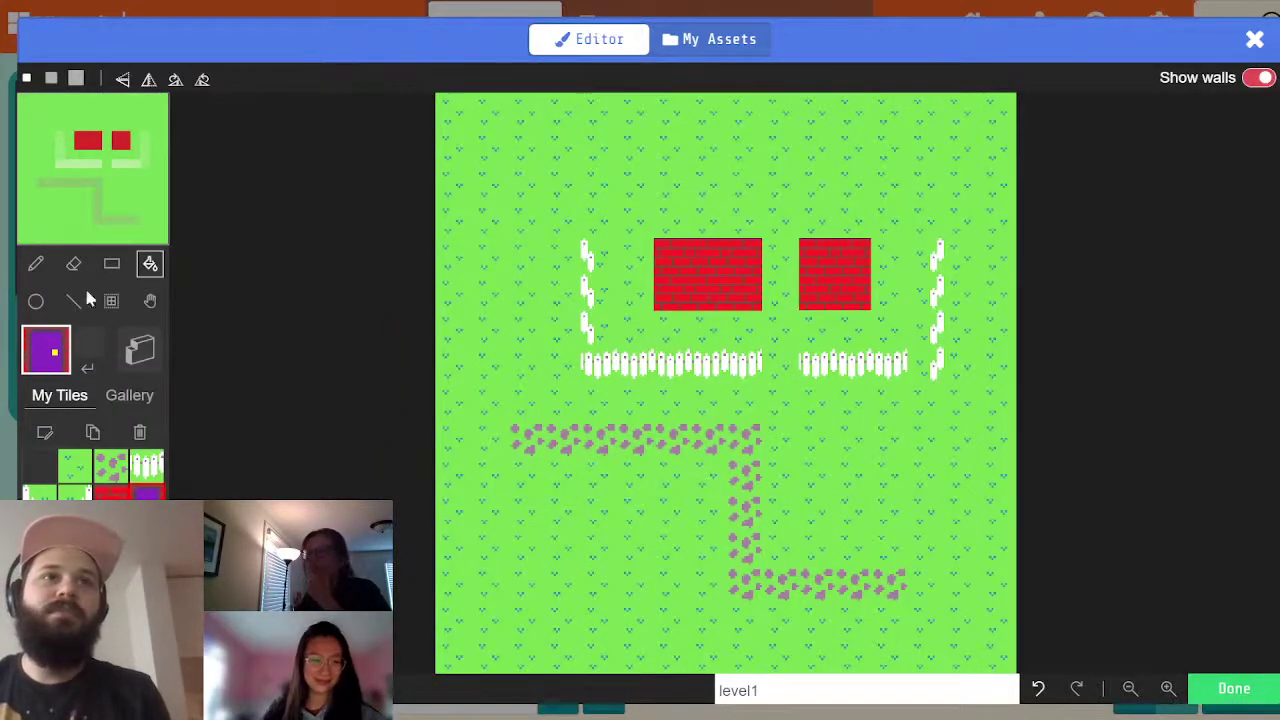
- Check the door tile's artwork in the tile editor and return to the level1 map with the Pencil tool
{"action": "left_click", "coordinate": [44, 432]}
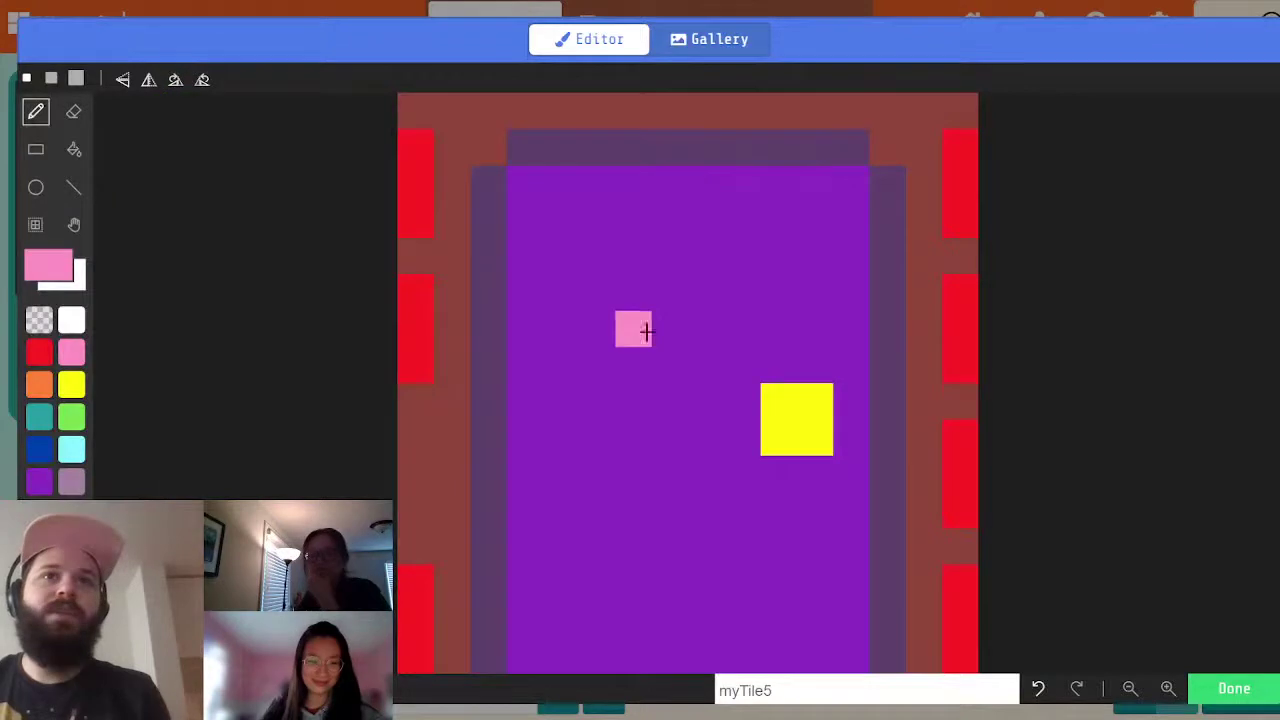
{"action": "left_click", "coordinate": [1232, 688]}
{"action": "key", "text": "p"}
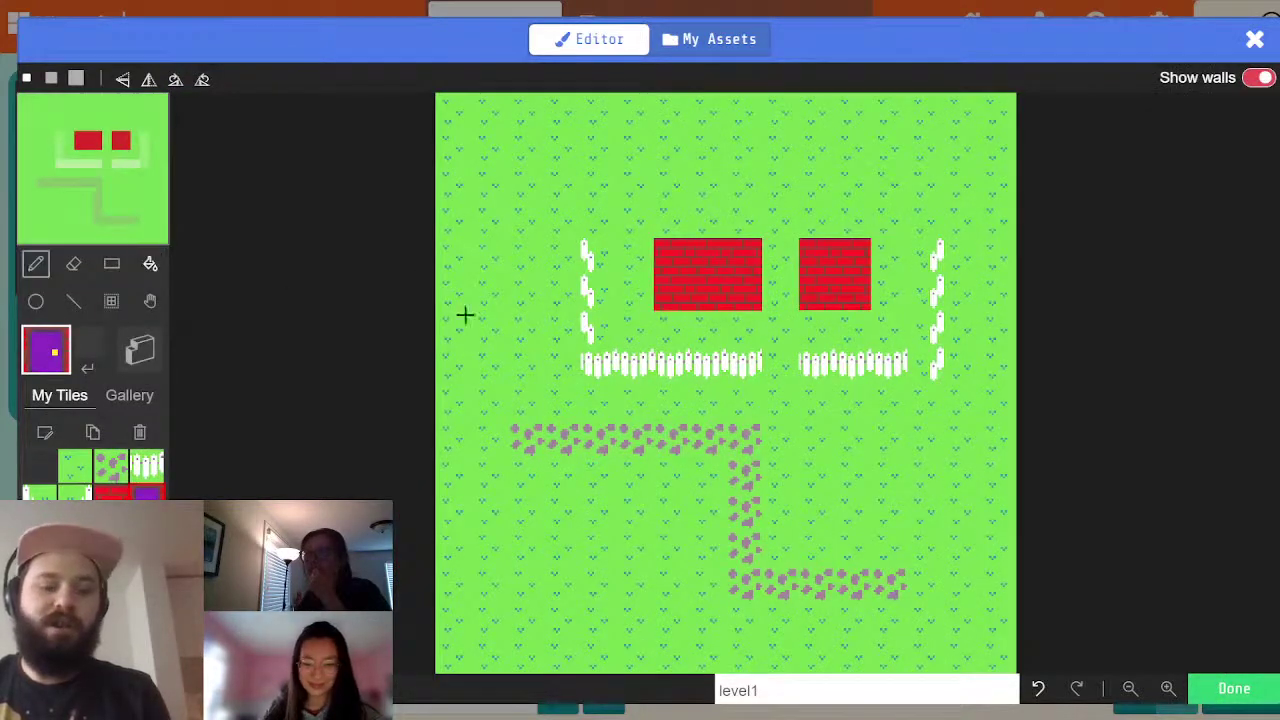
- Place the door tile in the lower gap of the brick wall and a brick above it, undoing the stray brick beside the path
{"action": "left_click", "coordinate": [790, 294]}
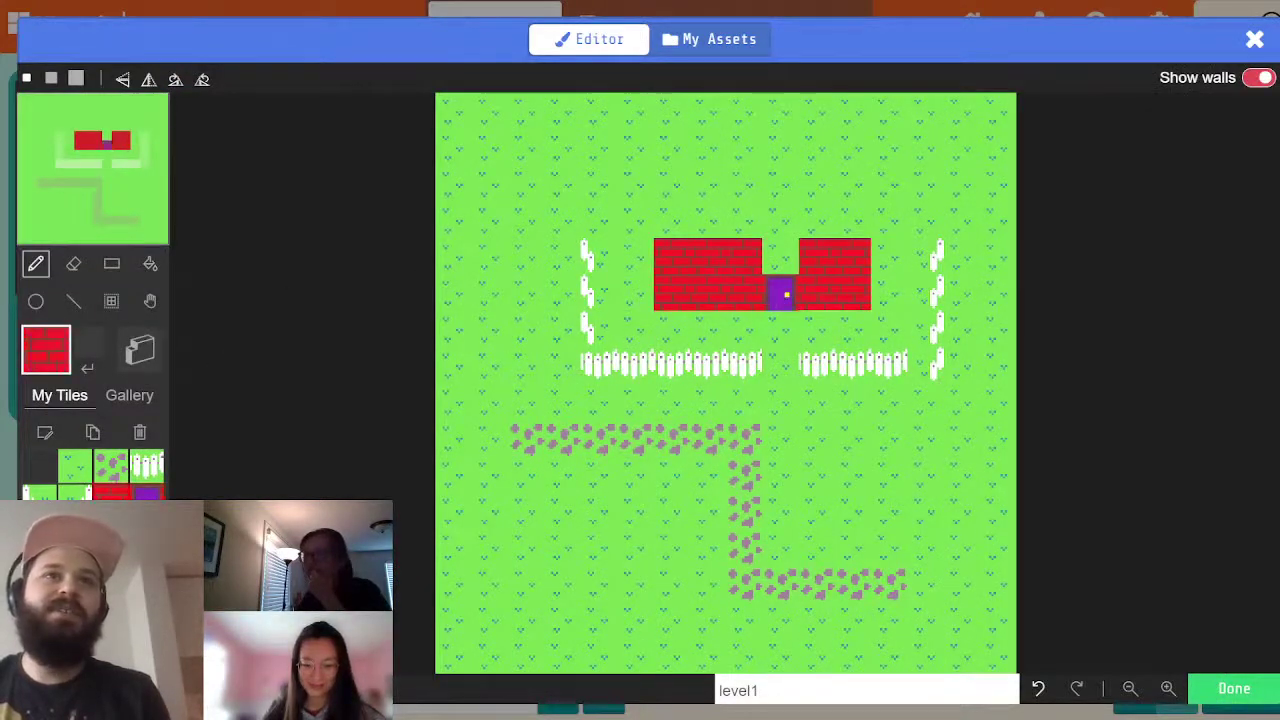
{"action": "left_click", "coordinate": [780, 256]}
{"action": "left_click", "coordinate": [490, 438]}
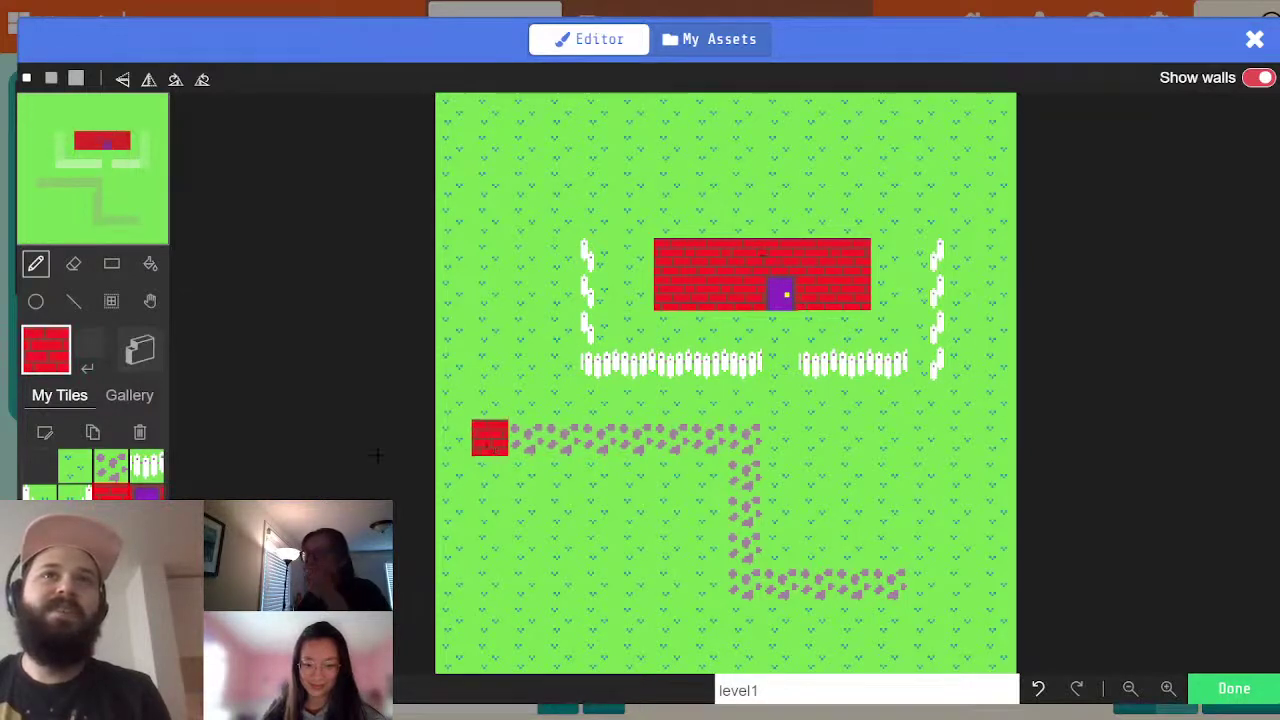
{"action": "key", "text": "ctrl+z"}
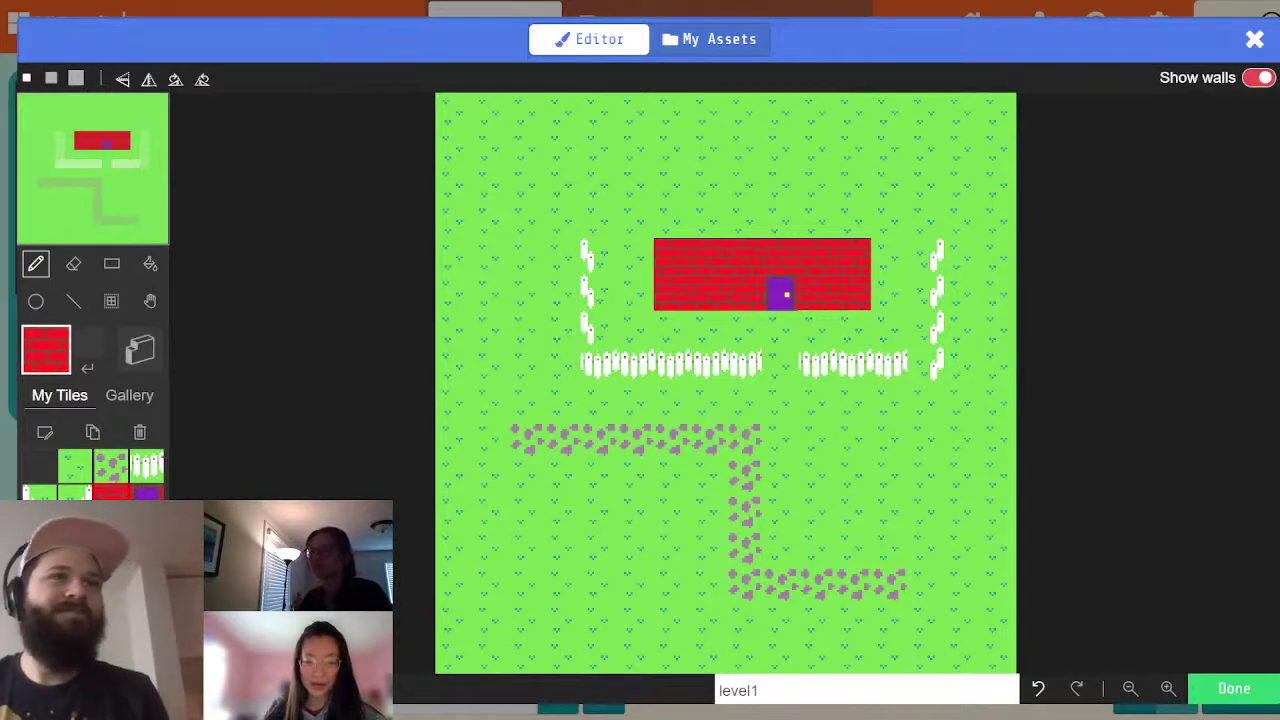
- Complete the fence's lower-right corner with a picket tile and replace the house's leftmost column of bricks with grass
{"action": "left_click", "coordinate": [897, 362], "text": "alt"}
{"action": "left_click", "coordinate": [923, 368]}
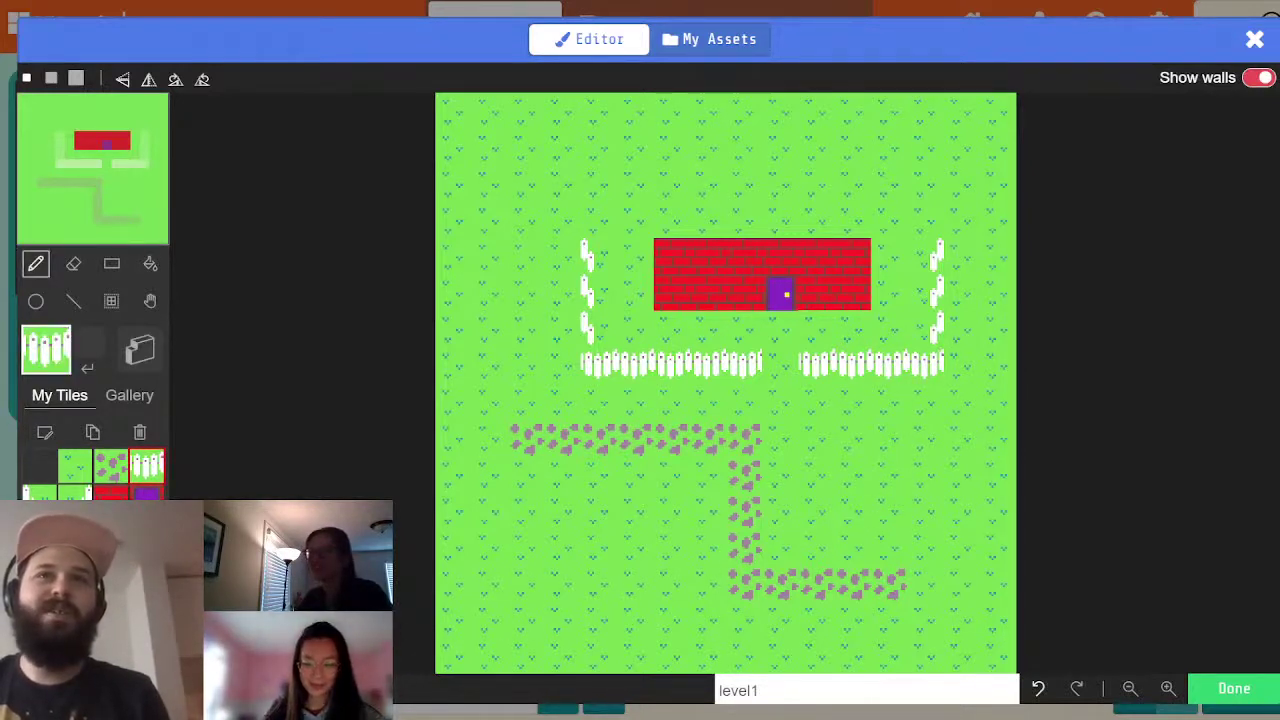
{"action": "left_click", "coordinate": [553, 347], "text": "alt"}
{"action": "left_click", "coordinate": [670, 294]}
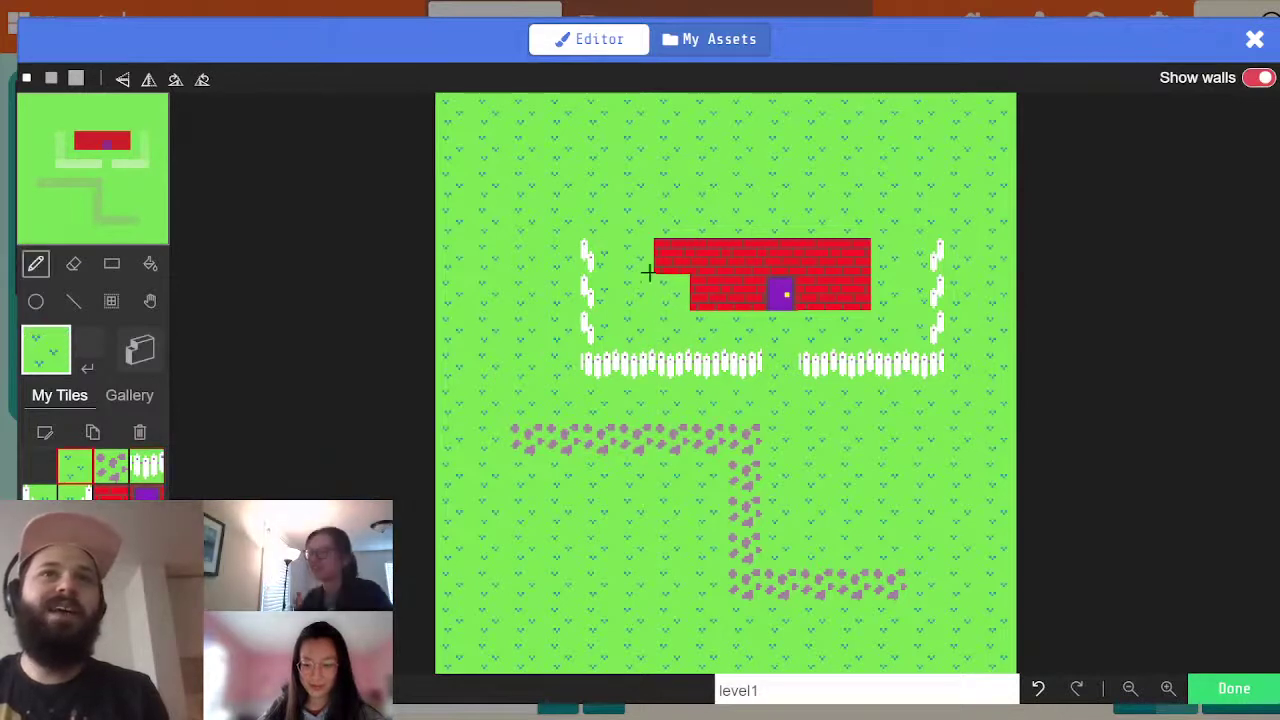
{"action": "left_click", "coordinate": [662, 258]}
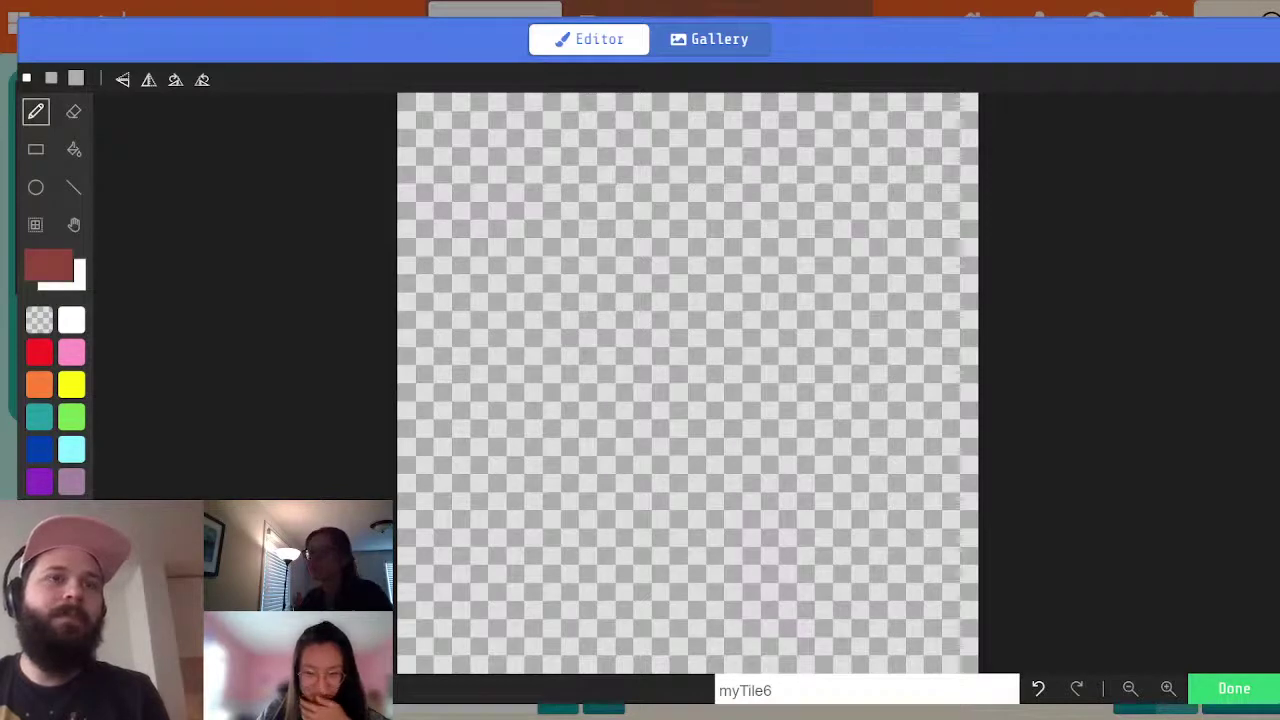
- Fill the new tile with muted purple and draw a pale pink shingle, 4×8 pixels, in its left half
{"action": "left_click", "coordinate": [71, 482]}
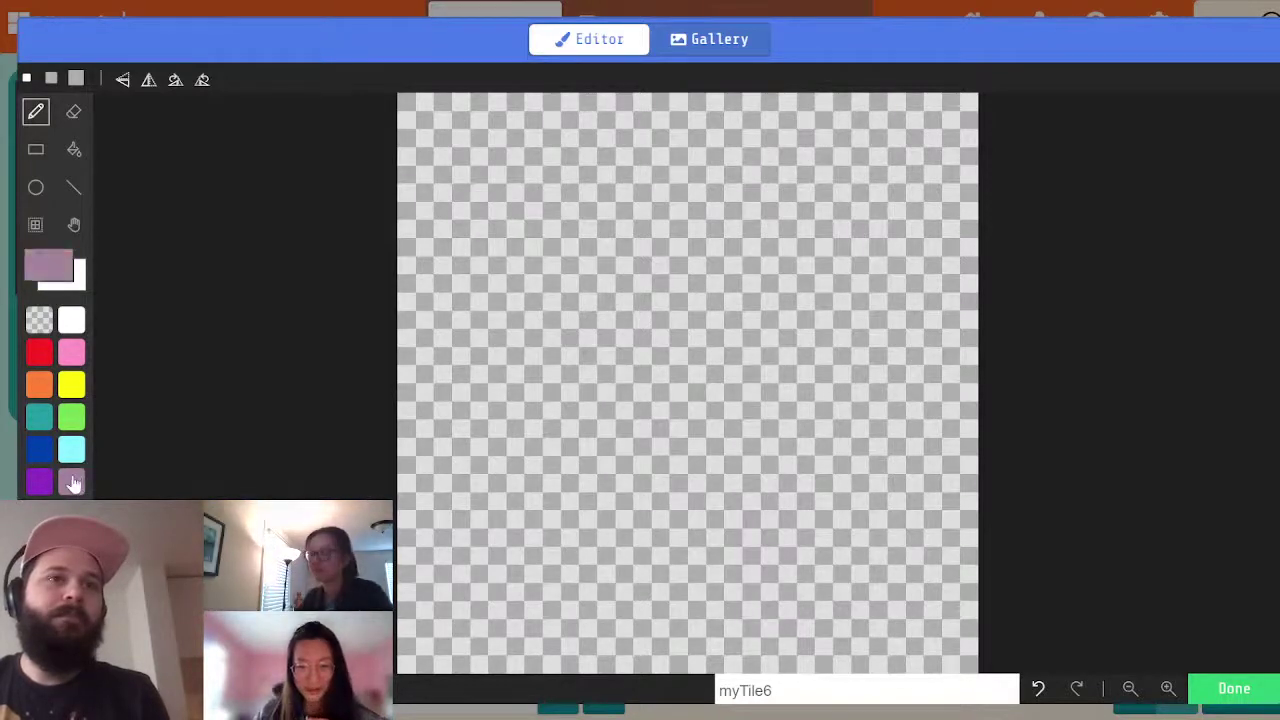
{"action": "left_click", "coordinate": [76, 150]}
{"action": "left_click", "coordinate": [620, 278]}
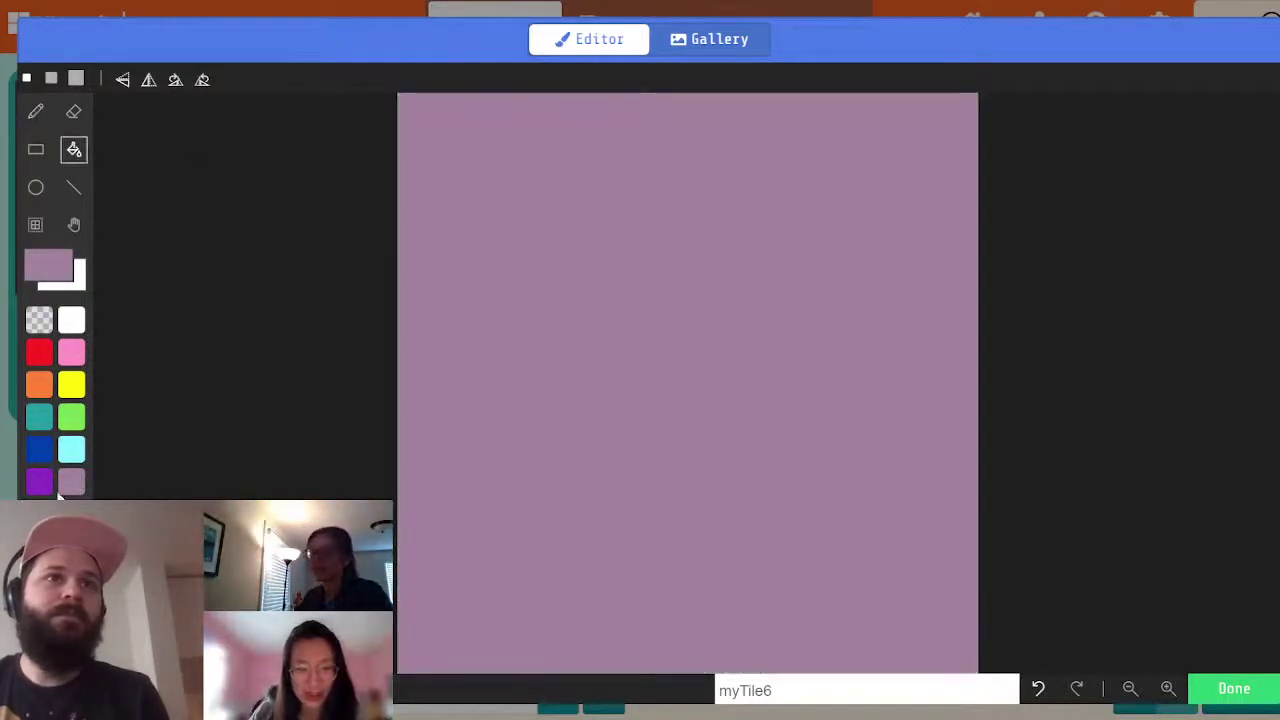
{"action": "left_click", "coordinate": [35, 111]}
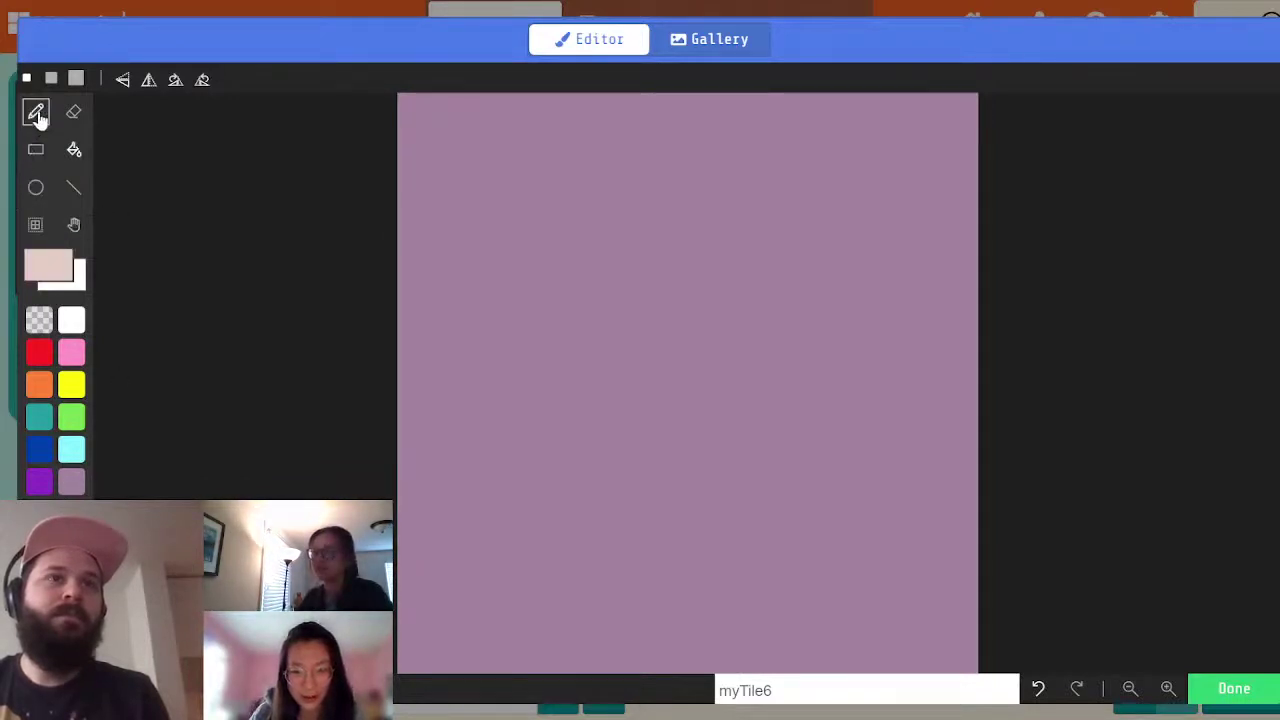
{"action": "mouse_move", "coordinate": [482, 480]}
{"action": "left_mouse_down"}
{"action": "mouse_move", "coordinate": [597, 563]}
{"action": "mouse_move", "coordinate": [589, 323]}
{"action": "mouse_move", "coordinate": [509, 366]}
{"action": "mouse_move", "coordinate": [548, 401]}
{"action": "mouse_move", "coordinate": [546, 480]}
{"action": "mouse_move", "coordinate": [523, 291]}
{"action": "mouse_move", "coordinate": [489, 394]}
{"action": "mouse_move", "coordinate": [482, 296]}
{"action": "mouse_move", "coordinate": [666, 591]}
{"action": "mouse_move", "coordinate": [734, 489]}
{"action": "mouse_move", "coordinate": [997, 490]}
{"action": "mouse_move", "coordinate": [897, 491]}
{"action": "mouse_move", "coordinate": [994, 451]}
{"action": "mouse_move", "coordinate": [951, 474]}
{"action": "mouse_move", "coordinate": [807, 459]}
{"action": "mouse_move", "coordinate": [357, 457]}
{"action": "mouse_move", "coordinate": [409, 440]}
{"action": "mouse_move", "coordinate": [614, 466]}
{"action": "mouse_move", "coordinate": [418, 567]}
{"action": "mouse_move", "coordinate": [418, 713]}
{"action": "left_mouse_up"}
{"action": "left_click", "coordinate": [38, 224]}
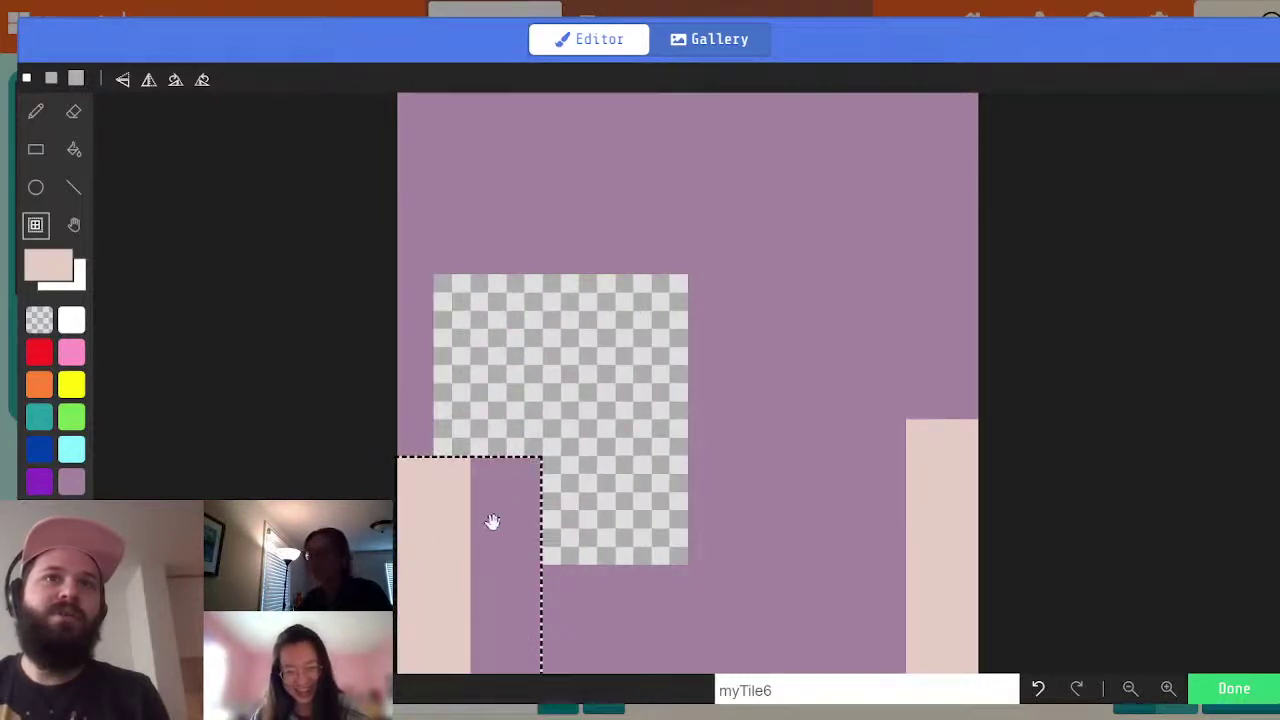
{"action": "left_click_drag", "start_coordinate": [492, 521], "coordinate": [603, 357]}
{"action": "left_click", "coordinate": [834, 427]}
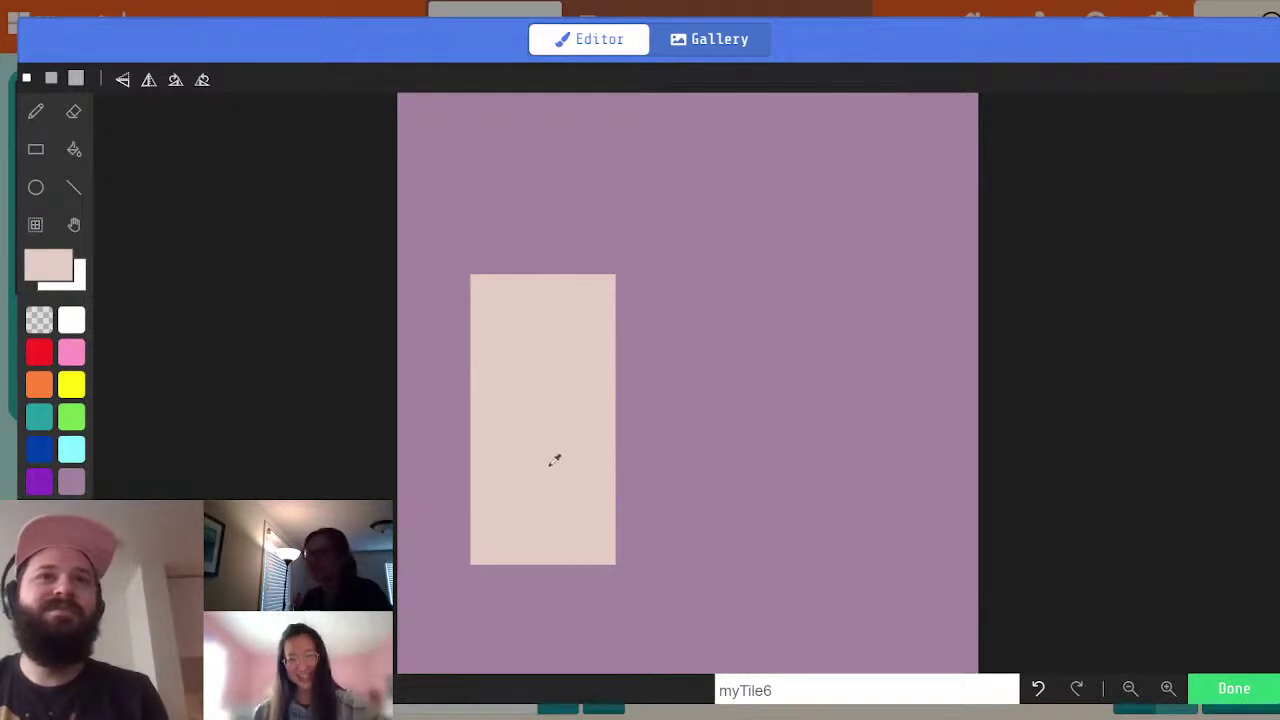
- Draw a second pale pink shingle, 3×8 pixels, beside the first and one pixel lower, repainting the excess above it purple
{"action": "left_click", "coordinate": [35, 111]}
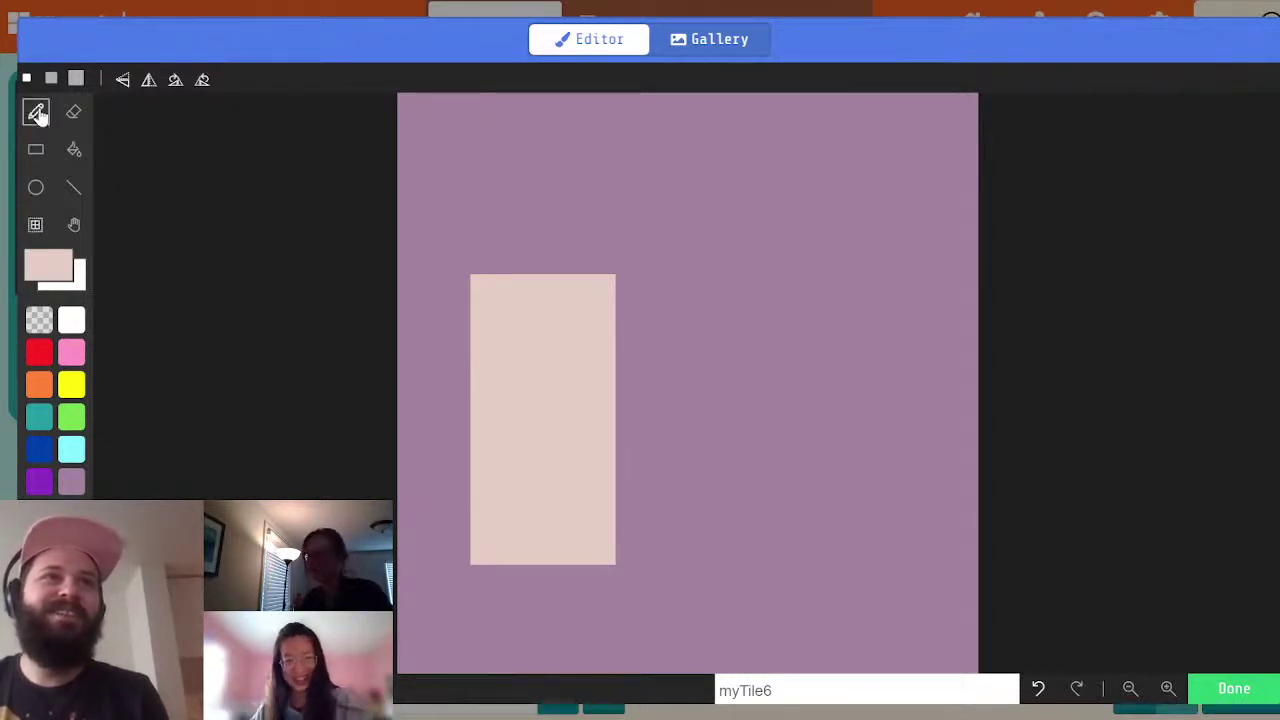
{"action": "mouse_move", "coordinate": [669, 608]}
{"action": "left_mouse_down"}
{"action": "mouse_move", "coordinate": [683, 303]}
{"action": "mouse_move", "coordinate": [734, 306]}
{"action": "mouse_move", "coordinate": [718, 571]}
{"action": "mouse_move", "coordinate": [703, 394]}
{"action": "mouse_move", "coordinate": [706, 466]}
{"action": "mouse_move", "coordinate": [706, 428]}
{"action": "left_mouse_up"}
{"action": "left_click", "coordinate": [643, 316], "text": "alt"}
{"action": "left_click_drag", "start_coordinate": [636, 278], "coordinate": [752, 296]}
- Draw a third pale pink shingle, 3×8 pixels, beside the second and two pixels higher, correcting its top edge
{"action": "left_click", "coordinate": [703, 377], "text": "alt"}
{"action": "mouse_move", "coordinate": [815, 510]}
{"action": "left_mouse_down"}
{"action": "mouse_move", "coordinate": [800, 268]}
{"action": "mouse_move", "coordinate": [849, 280]}
{"action": "mouse_move", "coordinate": [843, 489]}
{"action": "mouse_move", "coordinate": [877, 494]}
{"action": "mouse_move", "coordinate": [866, 237]}
{"action": "mouse_move", "coordinate": [853, 222]}
{"action": "left_mouse_up"}
{"action": "left_click", "coordinate": [897, 211], "text": "alt"}
{"action": "left_click", "coordinate": [851, 220]}
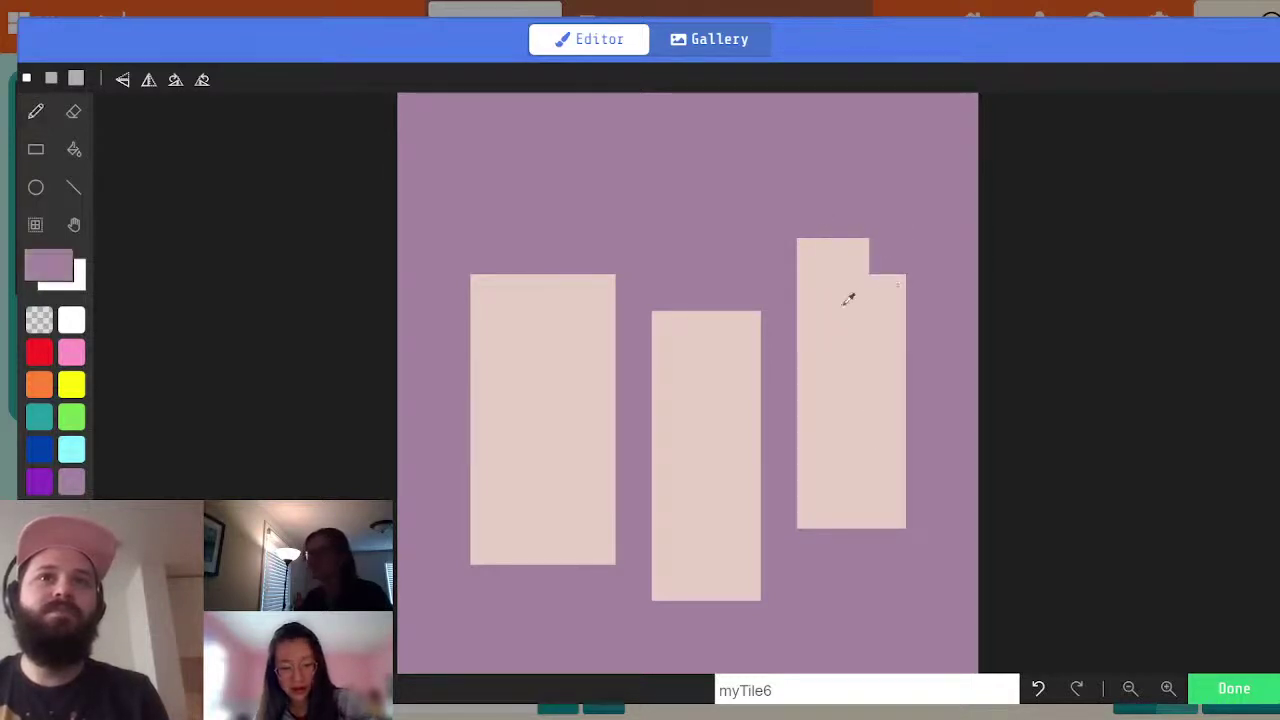
{"action": "left_click", "coordinate": [846, 297], "text": "alt"}
{"action": "left_click", "coordinate": [886, 258]}
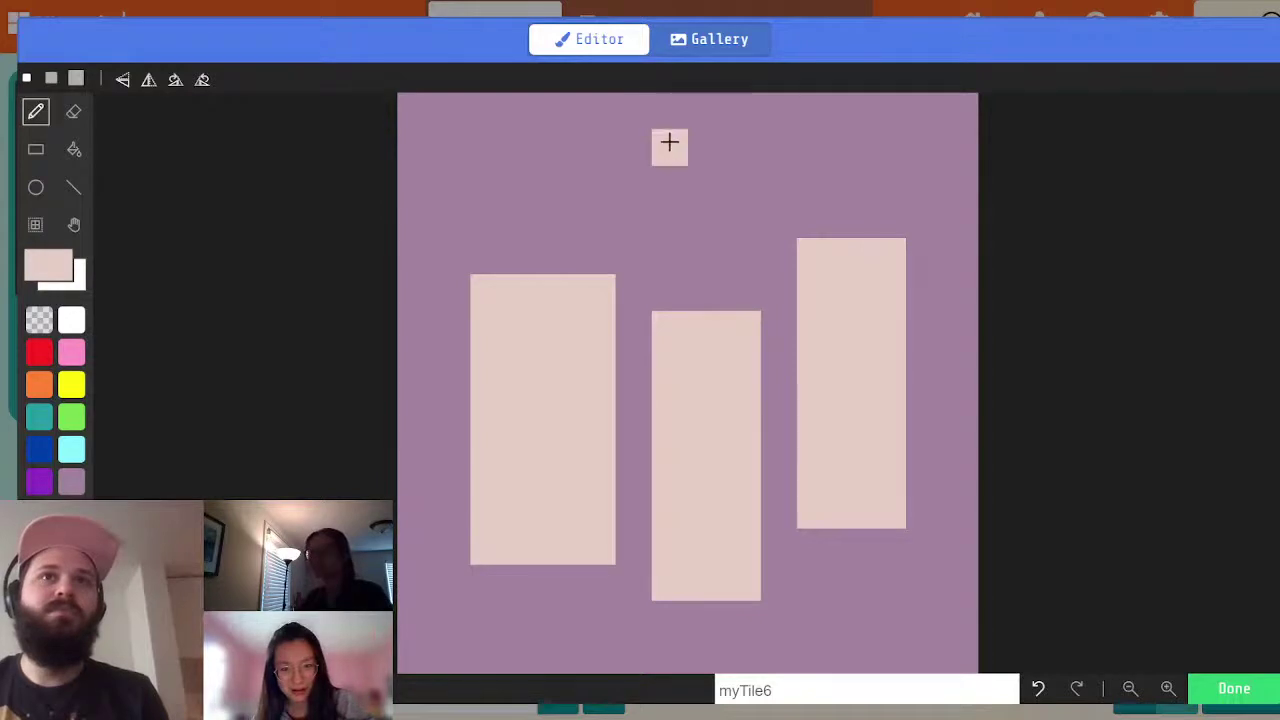
- Draw cut-off pale pink shingles along the tile's top edge and the upper part of both side edges, leaving purple gaps
{"action": "mouse_move", "coordinate": [669, 140]}
{"action": "left_mouse_down"}
{"action": "mouse_move", "coordinate": [677, 251]}
{"action": "mouse_move", "coordinate": [757, 231]}
{"action": "mouse_move", "coordinate": [740, 104]}
{"action": "mouse_move", "coordinate": [691, 120]}
{"action": "mouse_move", "coordinate": [663, 226]}
{"action": "mouse_move", "coordinate": [511, 206]}
{"action": "mouse_move", "coordinate": [511, 103]}
{"action": "mouse_move", "coordinate": [594, 134]}
{"action": "mouse_move", "coordinate": [572, 185]}
{"action": "mouse_move", "coordinate": [569, 149]}
{"action": "left_mouse_up"}
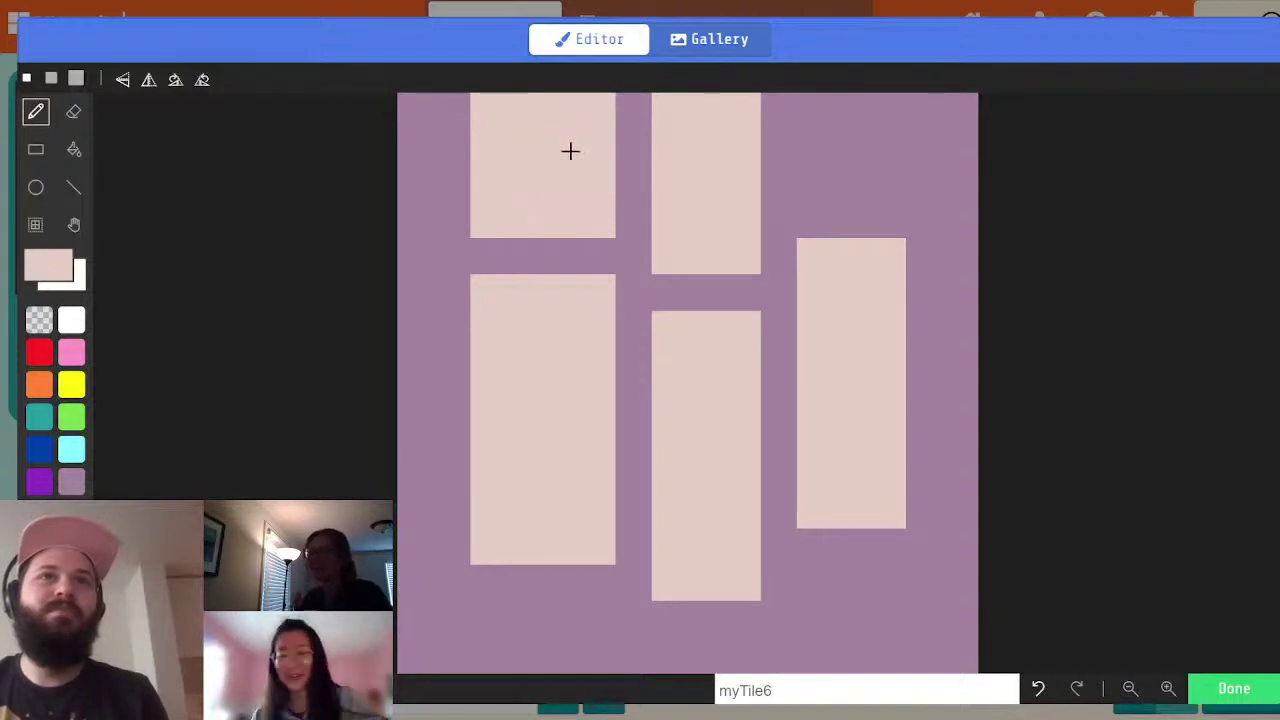
{"action": "mouse_move", "coordinate": [820, 111]}
{"action": "left_mouse_down"}
{"action": "mouse_move", "coordinate": [831, 177]}
{"action": "mouse_move", "coordinate": [860, 140]}
{"action": "mouse_move", "coordinate": [851, 111]}
{"action": "mouse_move", "coordinate": [883, 197]}
{"action": "mouse_move", "coordinate": [878, 106]}
{"action": "left_mouse_up"}
{"action": "mouse_move", "coordinate": [968, 112]}
{"action": "left_mouse_down"}
{"action": "mouse_move", "coordinate": [954, 266]}
{"action": "mouse_move", "coordinate": [974, 414]}
{"action": "left_mouse_up"}
{"action": "left_click", "coordinate": [430, 260]}
{"action": "mouse_move", "coordinate": [430, 260]}
{"action": "left_mouse_down"}
{"action": "mouse_move", "coordinate": [431, 197]}
{"action": "mouse_move", "coordinate": [429, 306]}
{"action": "mouse_move", "coordinate": [425, 188]}
{"action": "left_mouse_up"}
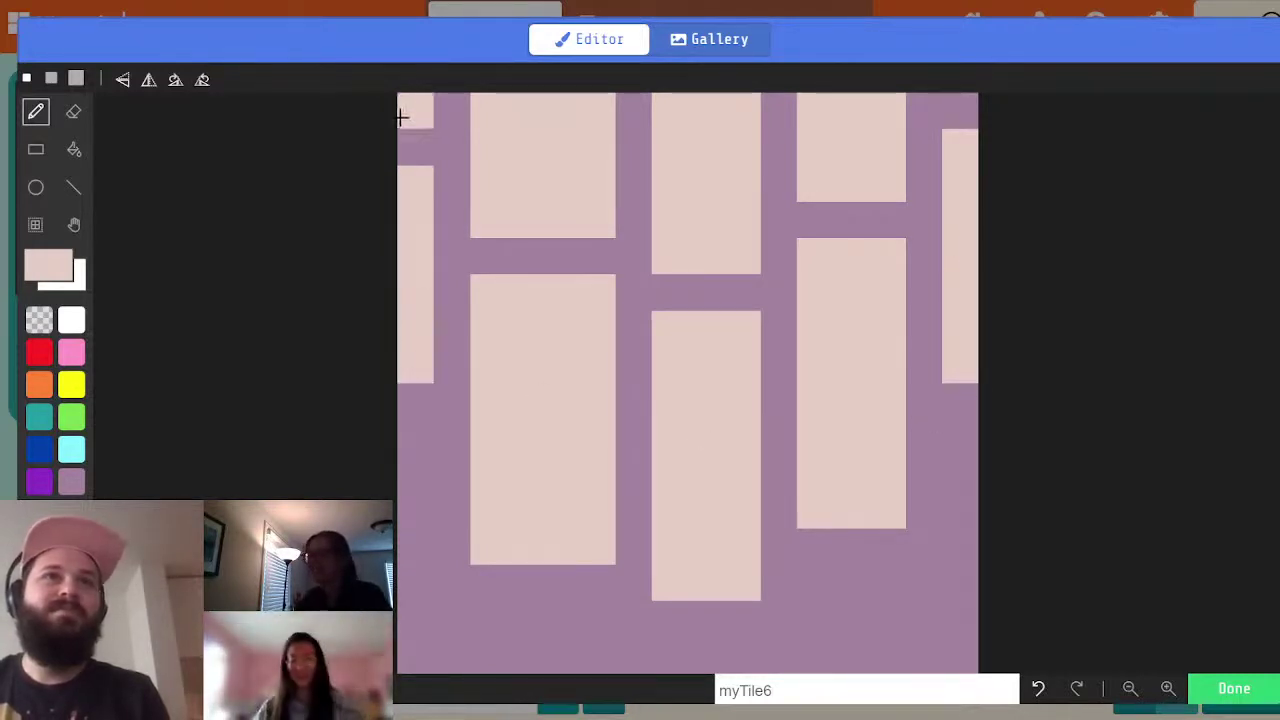
- Draw cut-off pale pink shingles on the lower part of both side edges and along the tile's bottom edge
{"action": "mouse_move", "coordinate": [412, 462]}
{"action": "left_mouse_down"}
{"action": "mouse_move", "coordinate": [400, 546]}
{"action": "mouse_move", "coordinate": [426, 594]}
{"action": "left_mouse_up"}
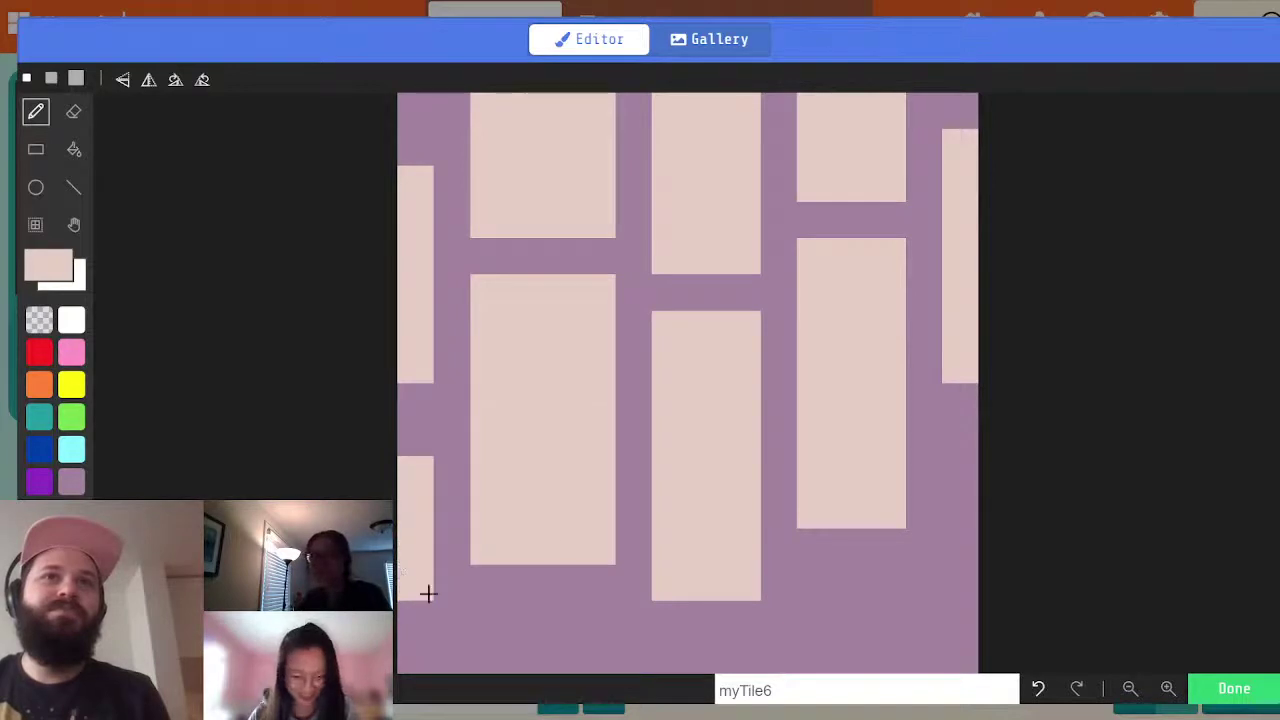
{"action": "left_click_drag", "start_coordinate": [962, 470], "coordinate": [966, 606]}
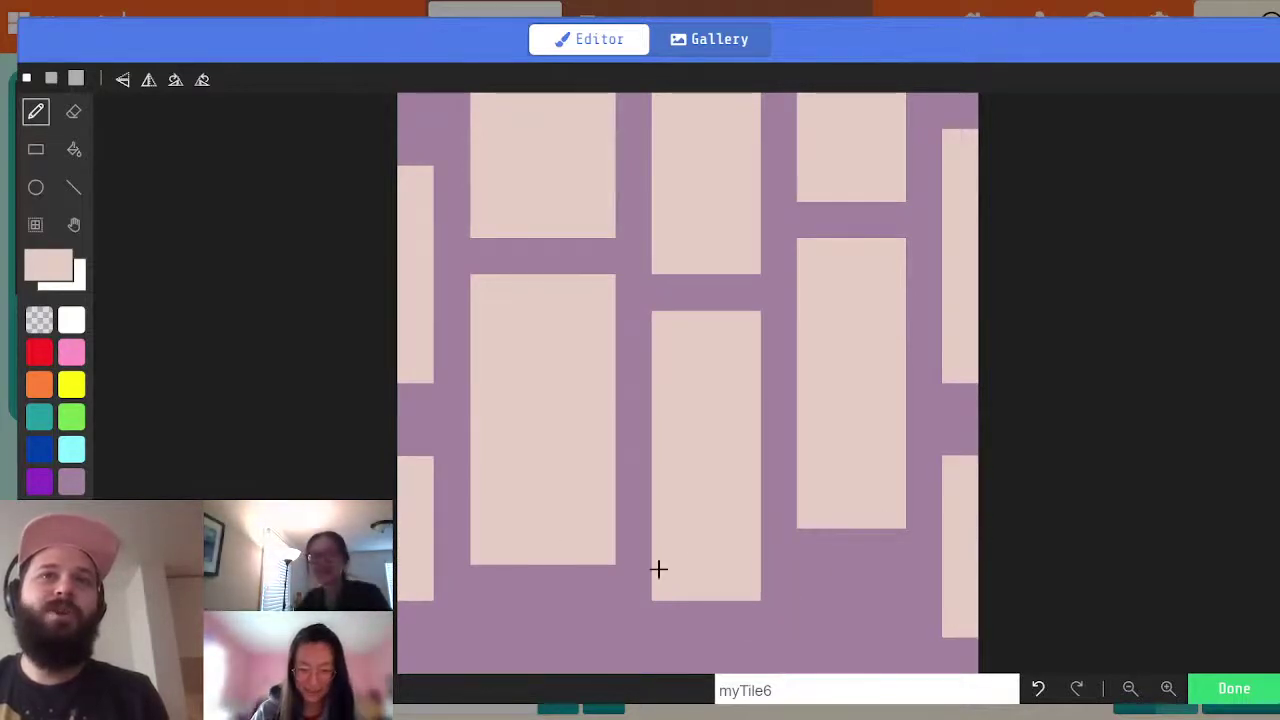
{"action": "left_click", "coordinate": [405, 632]}
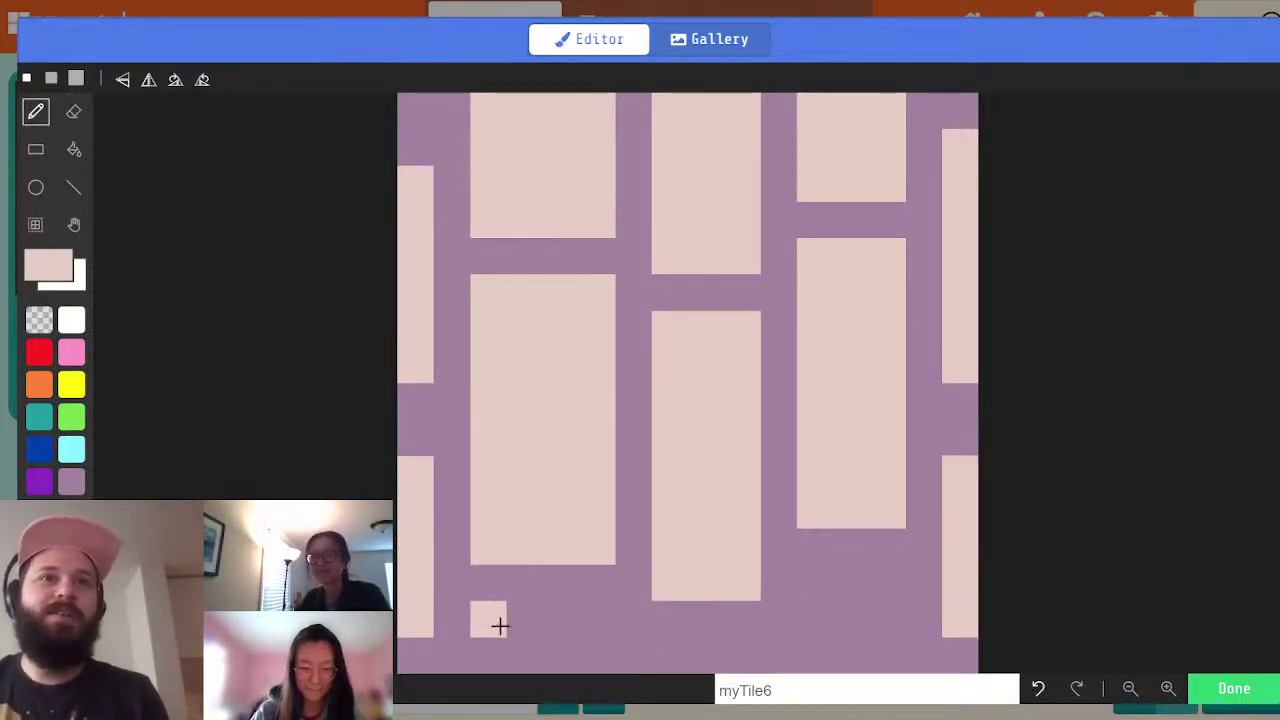
{"action": "mouse_move", "coordinate": [500, 623]}
{"action": "left_mouse_down"}
{"action": "mouse_move", "coordinate": [508, 651]}
{"action": "mouse_move", "coordinate": [587, 632]}
{"action": "mouse_move", "coordinate": [551, 626]}
{"action": "mouse_move", "coordinate": [577, 666]}
{"action": "left_mouse_up"}
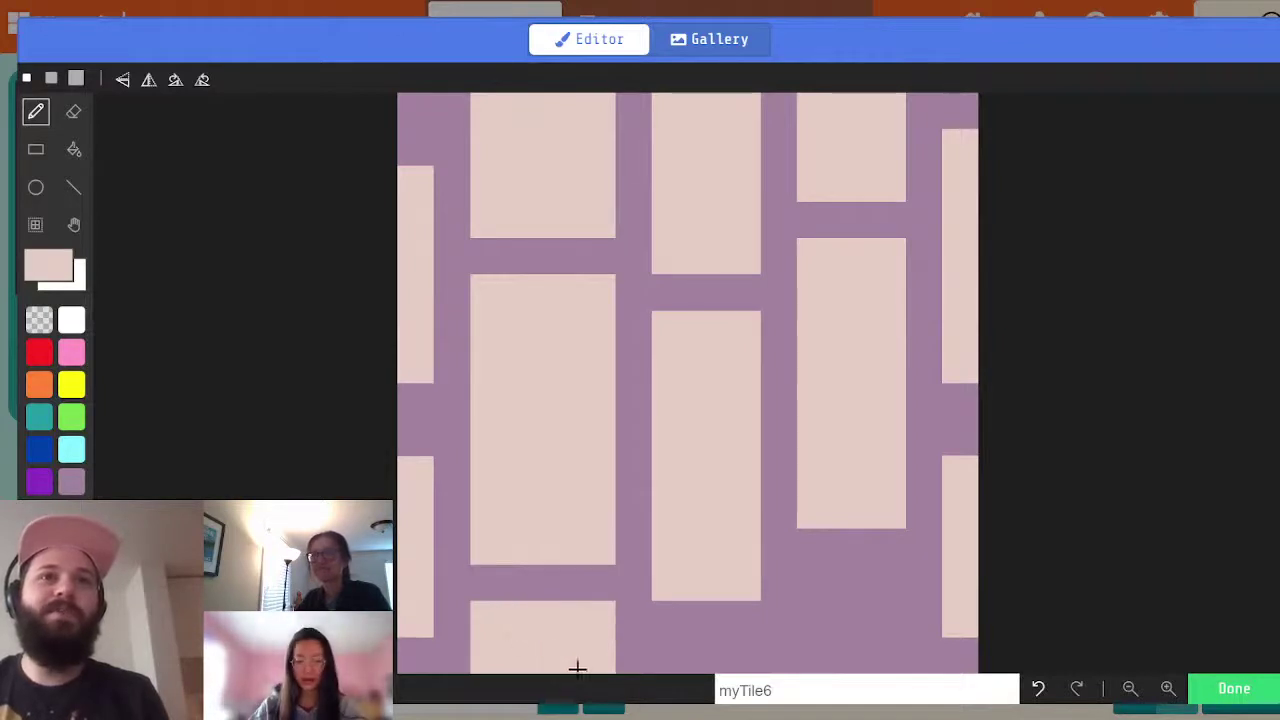
{"action": "mouse_move", "coordinate": [815, 618]}
{"action": "left_mouse_down"}
{"action": "mouse_move", "coordinate": [858, 660]}
{"action": "mouse_move", "coordinate": [866, 580]}
{"action": "mouse_move", "coordinate": [814, 606]}
{"action": "mouse_move", "coordinate": [797, 654]}
{"action": "left_mouse_up"}
{"action": "left_click", "coordinate": [746, 670]}
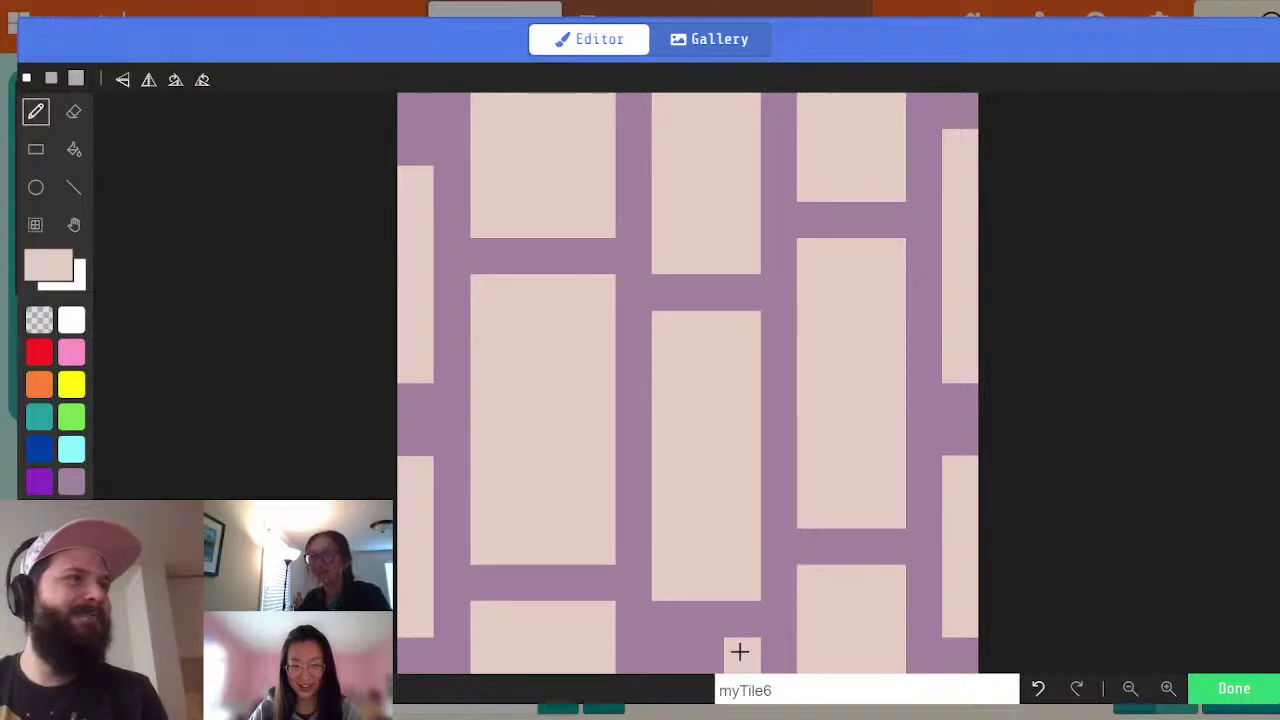
{"action": "mouse_move", "coordinate": [740, 652]}
{"action": "left_mouse_down"}
{"action": "mouse_move", "coordinate": [683, 654]}
{"action": "mouse_move", "coordinate": [728, 660]}
{"action": "left_mouse_up"}
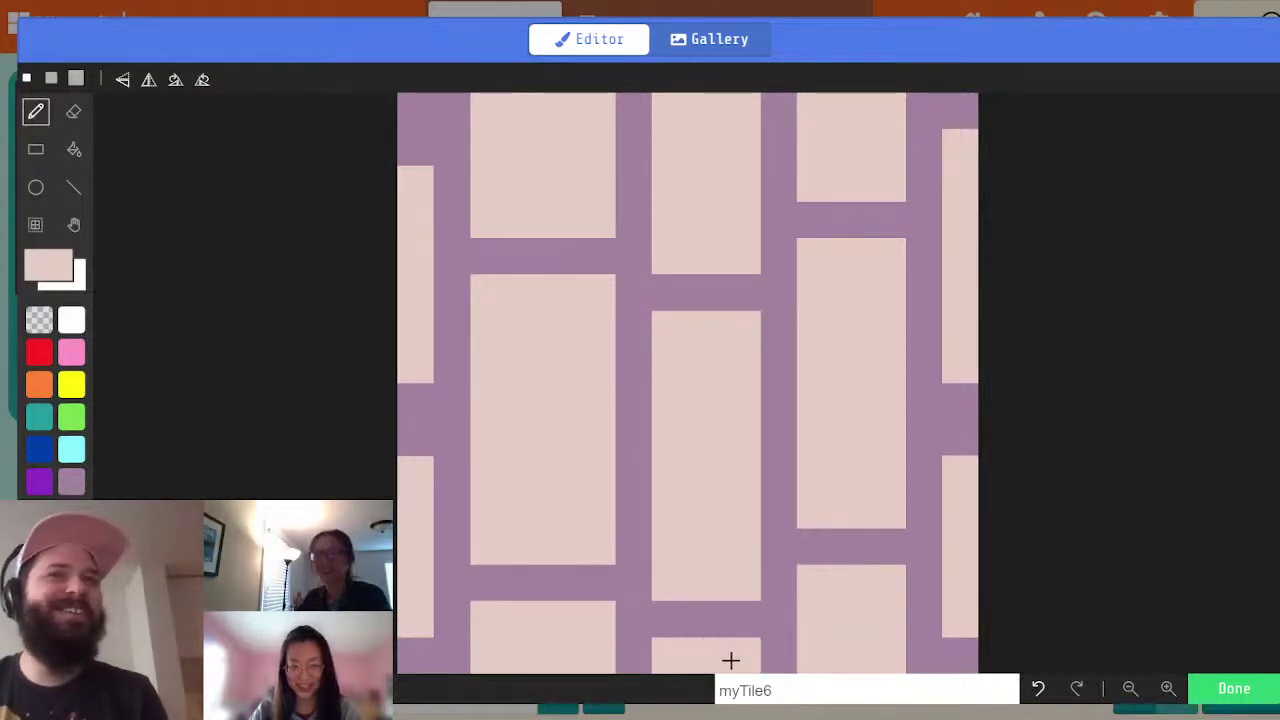
- Save the shingle tile and lay two rows of five roof tiles directly above the brick wall
{"action": "left_click", "coordinate": [1190, 697]}
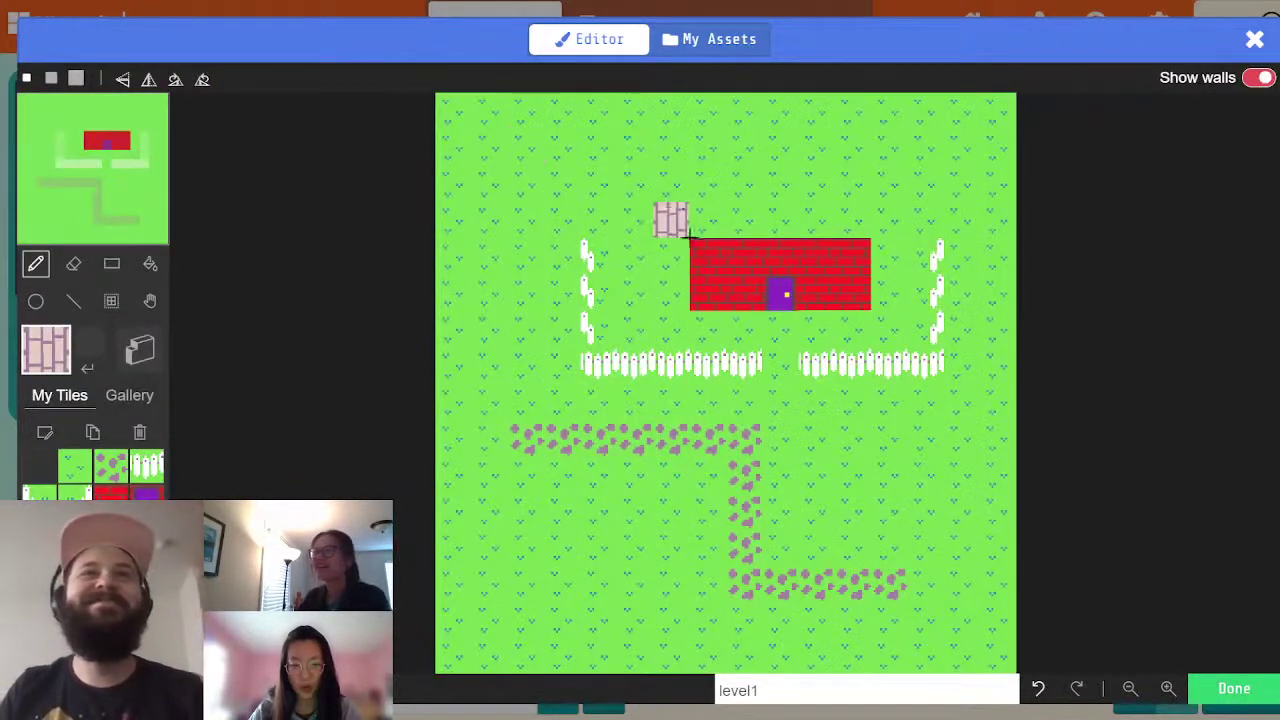
{"action": "mouse_move", "coordinate": [707, 218]}
{"action": "left_mouse_down"}
{"action": "mouse_move", "coordinate": [849, 209]}
{"action": "mouse_move", "coordinate": [831, 194]}
{"action": "mouse_move", "coordinate": [724, 185]}
{"action": "mouse_move", "coordinate": [671, 221]}
{"action": "left_mouse_up"}
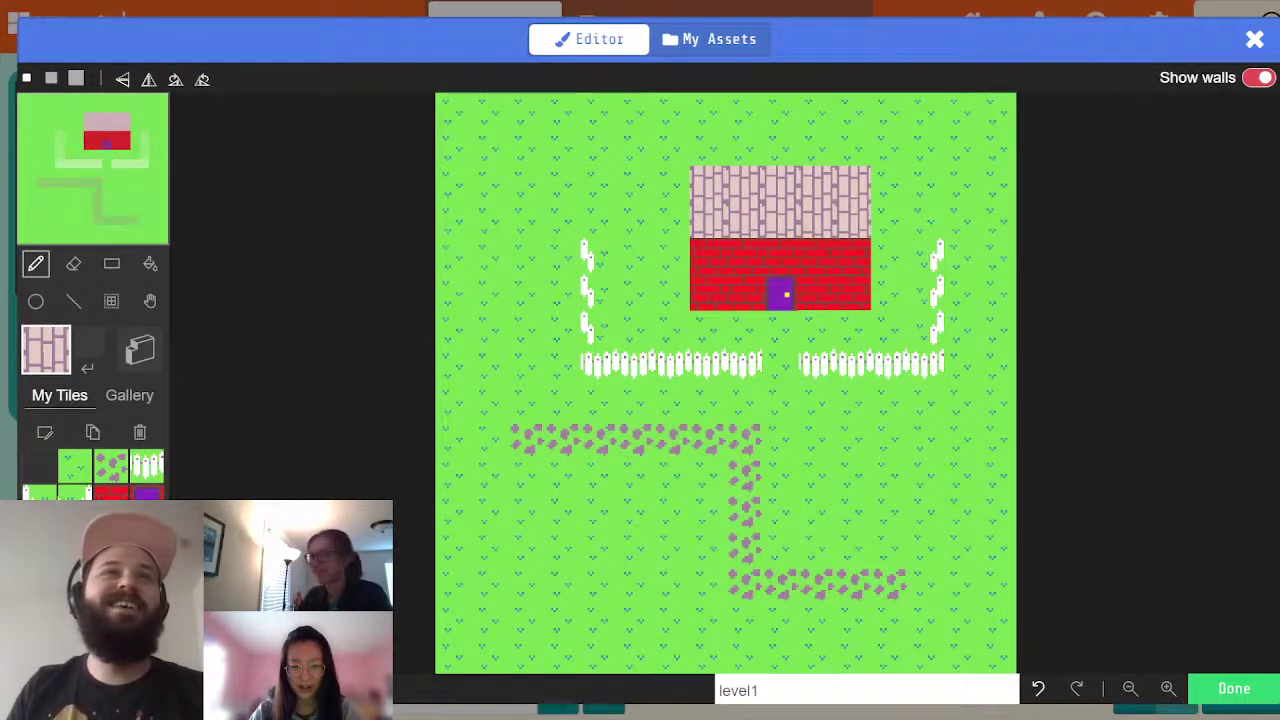
- Reopen the shingle tile for editing and fill every pale pink shingle with dark purple
{"action": "left_click", "coordinate": [44, 434]}
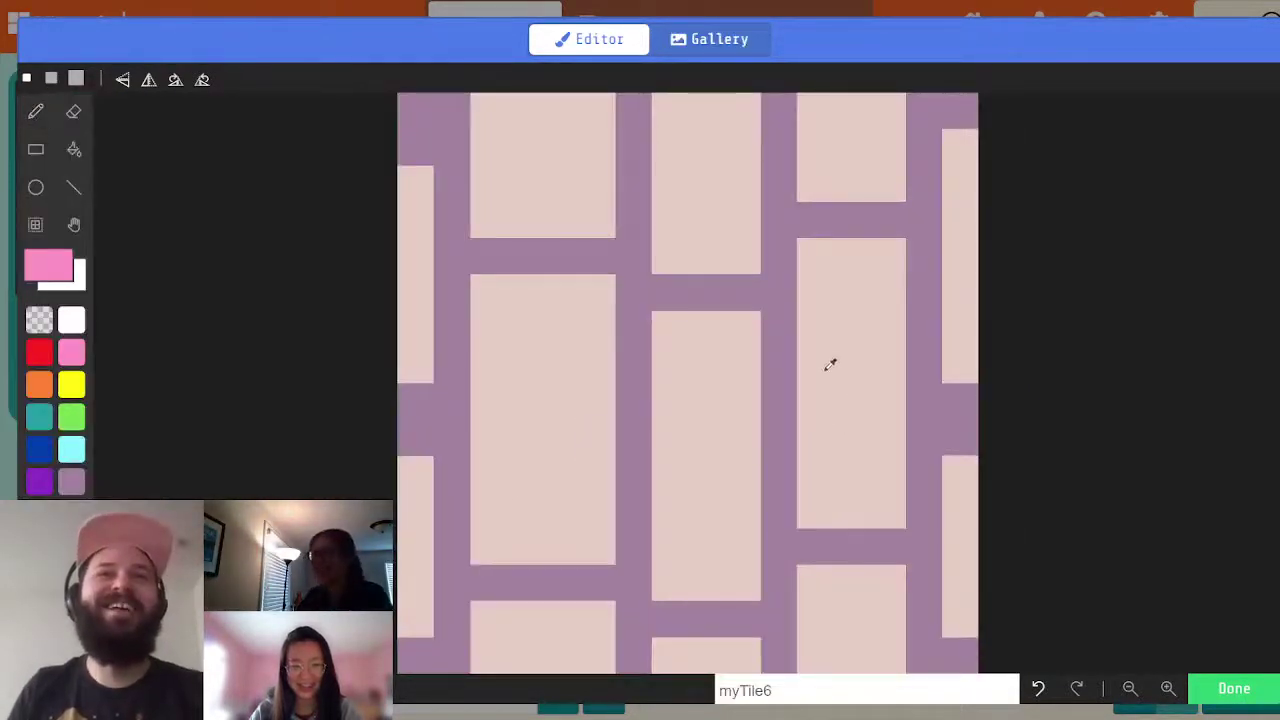
{"action": "left_click", "coordinate": [431, 216], "text": "alt"}
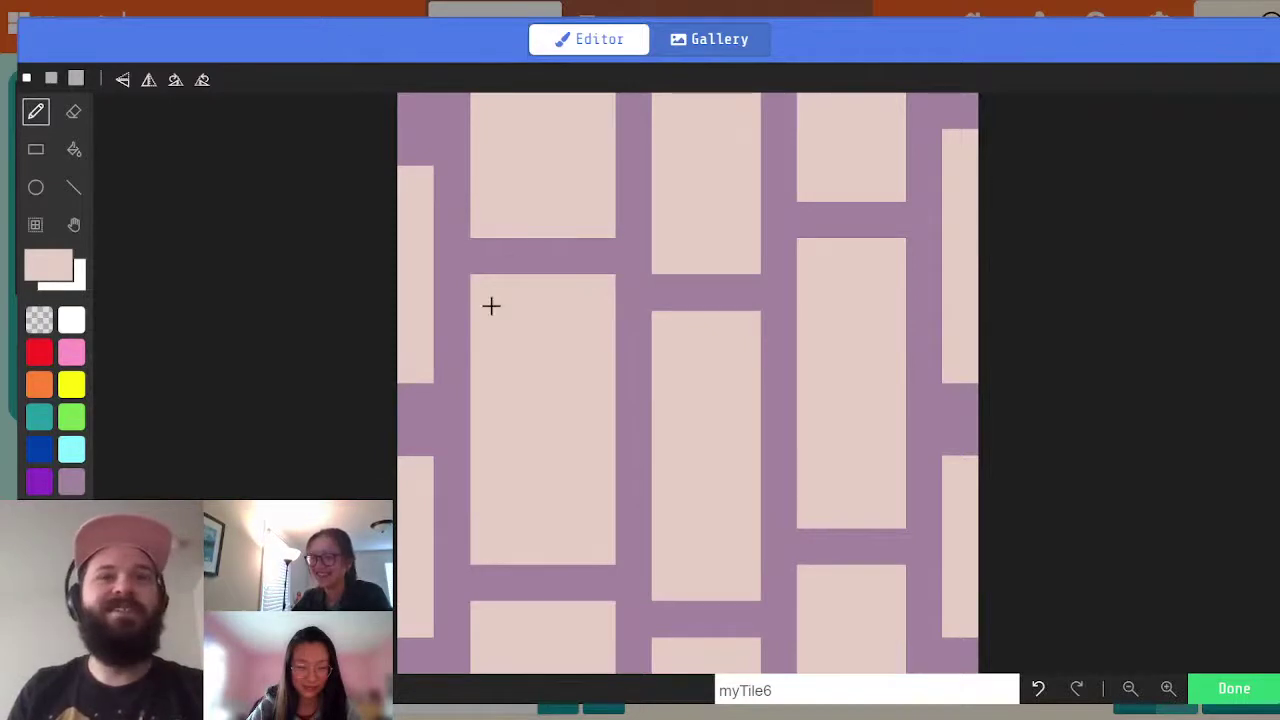
{"action": "left_click", "coordinate": [39, 513]}
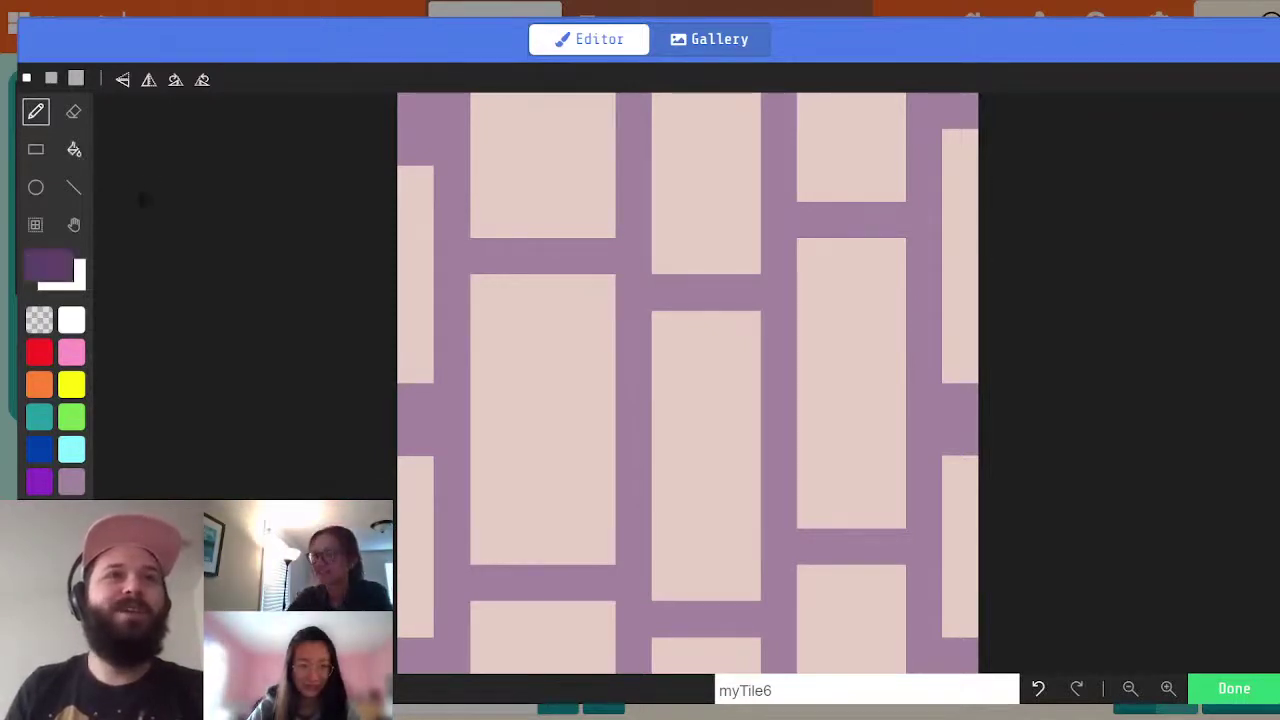
{"action": "left_click", "coordinate": [74, 152]}
{"action": "left_click", "coordinate": [412, 312]}
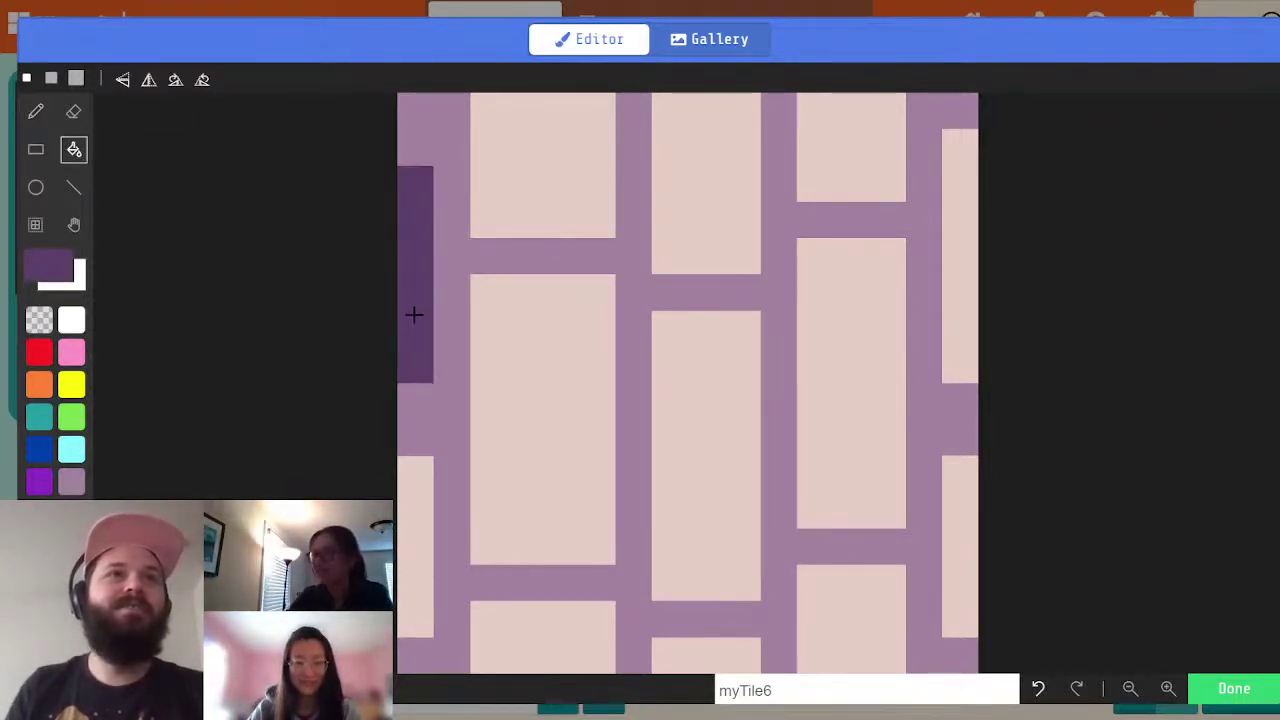
{"action": "left_click", "coordinate": [421, 565]}
{"action": "left_click", "coordinate": [560, 549]}
{"action": "left_click", "coordinate": [542, 637]}
{"action": "left_click", "coordinate": [697, 646]}
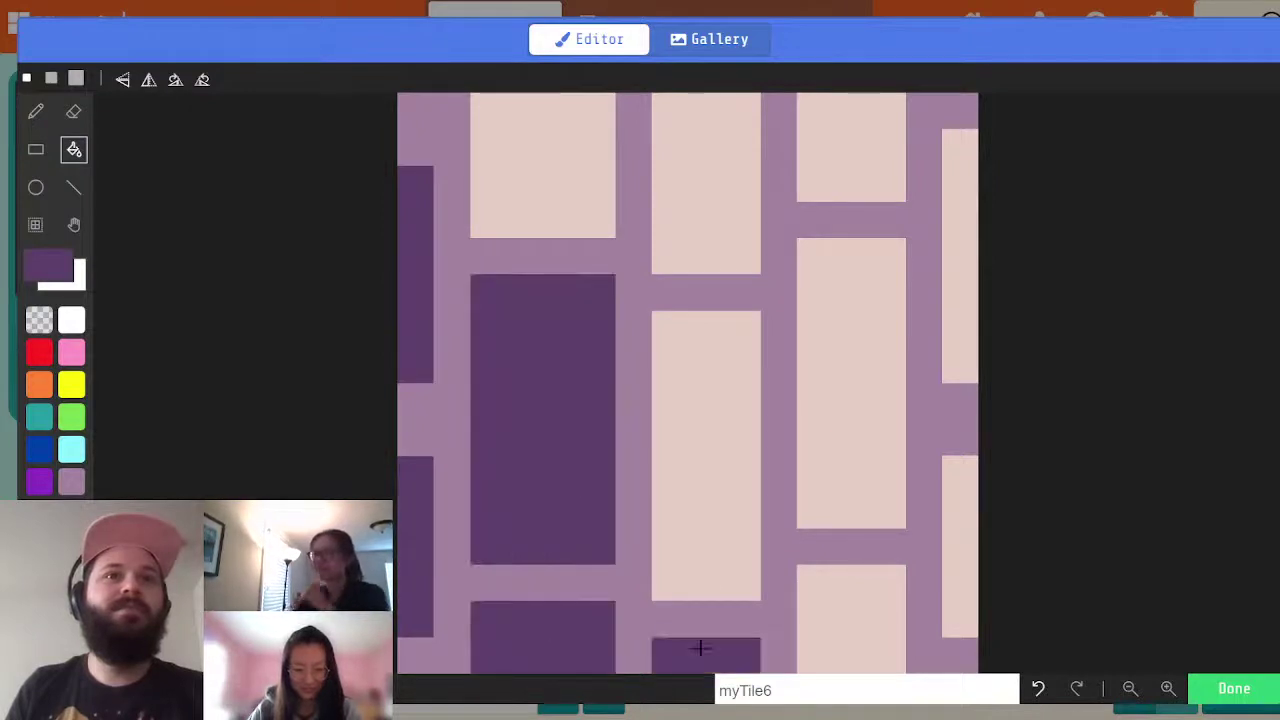
{"action": "left_click", "coordinate": [700, 503]}
{"action": "left_click", "coordinate": [849, 637]}
{"action": "left_click", "coordinate": [855, 480]}
{"action": "left_click", "coordinate": [962, 540]}
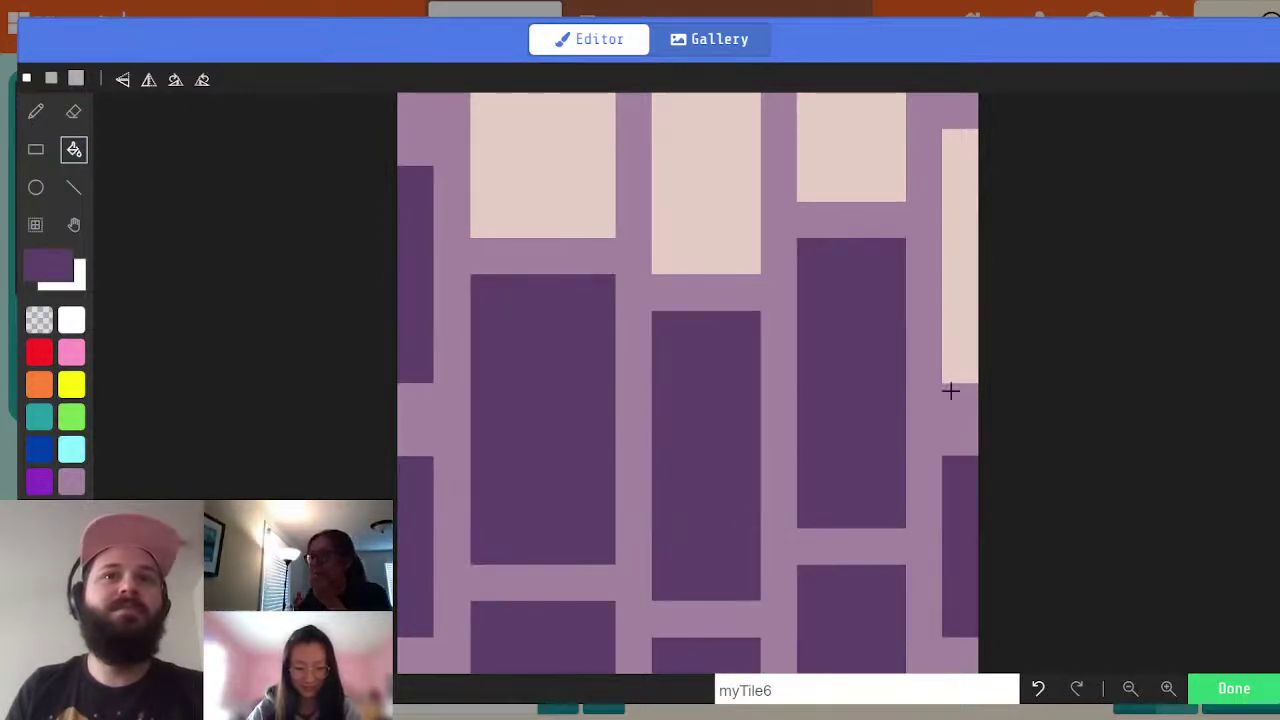
{"action": "left_click", "coordinate": [965, 257]}
{"action": "left_click", "coordinate": [849, 146]}
{"action": "left_click", "coordinate": [746, 198]}
{"action": "left_click", "coordinate": [527, 160]}
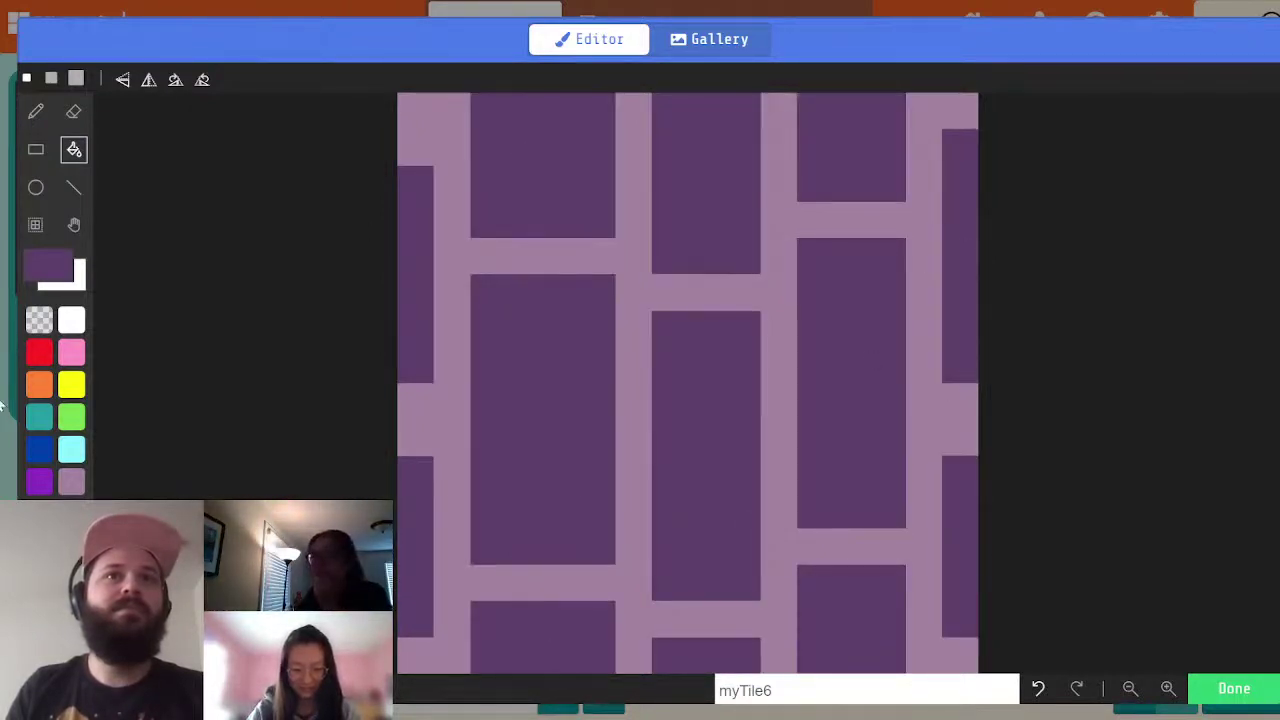
- Draw light purple horizontal lines across the three inner shingle columns to divide the tall dark shingles into shorter ones
{"action": "left_click", "coordinate": [73, 188]}
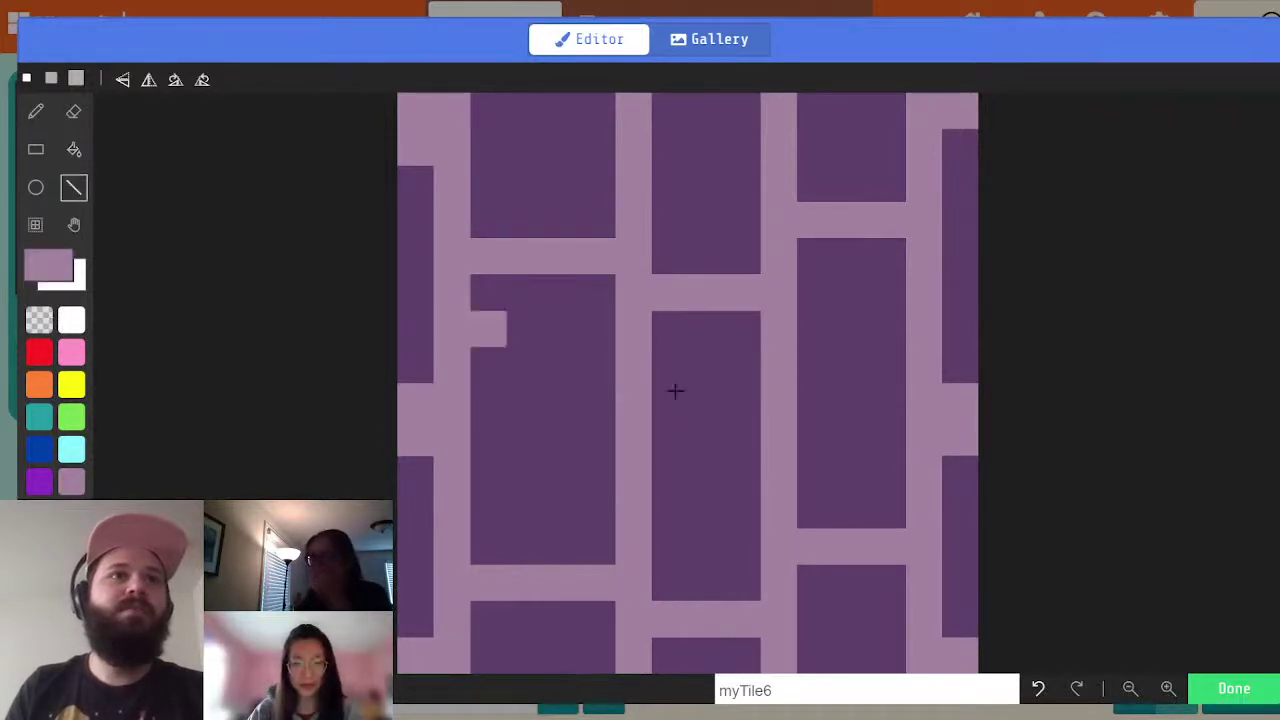
{"action": "left_click_drag", "start_coordinate": [480, 402], "coordinate": [578, 403]}
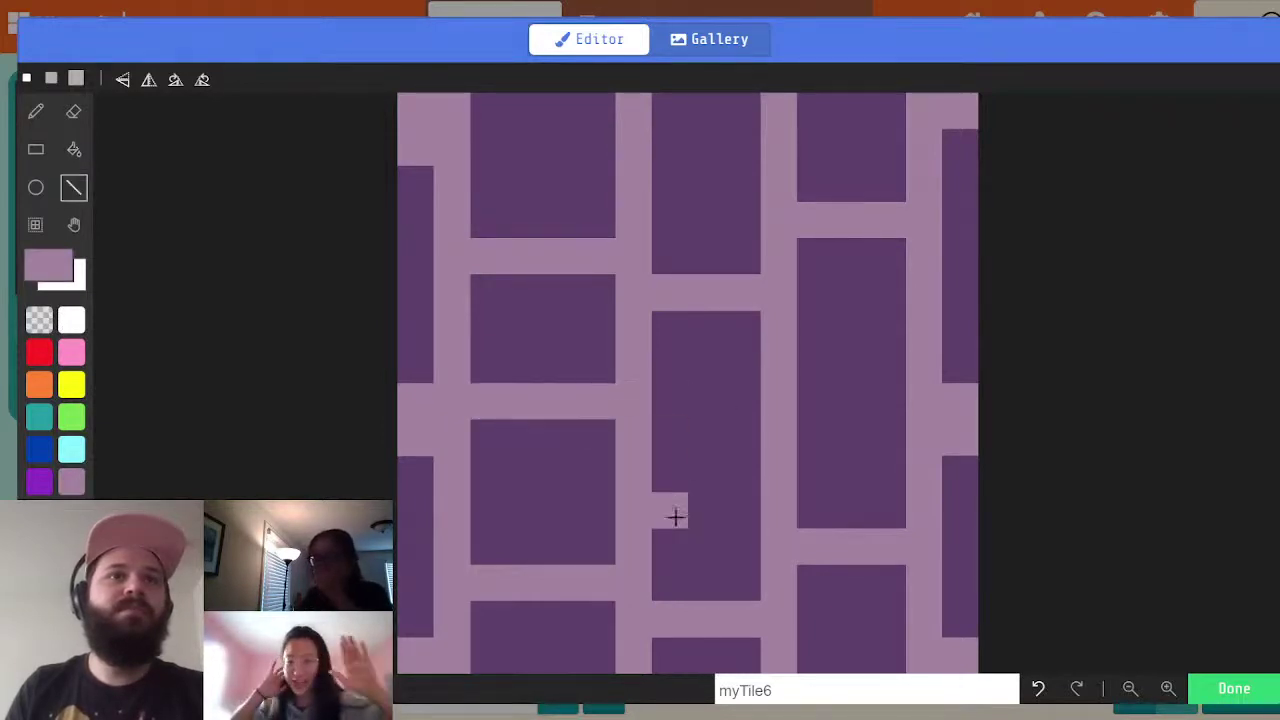
{"action": "left_click_drag", "start_coordinate": [675, 517], "coordinate": [766, 510]}
{"action": "left_click_drag", "start_coordinate": [797, 358], "coordinate": [880, 363]}
{"action": "mouse_move", "coordinate": [750, 147]}
{"action": "left_mouse_down"}
{"action": "mouse_move", "coordinate": [677, 177]}
{"action": "mouse_move", "coordinate": [746, 171]}
{"action": "left_mouse_up"}
{"action": "left_click_drag", "start_coordinate": [486, 115], "coordinate": [584, 128]}
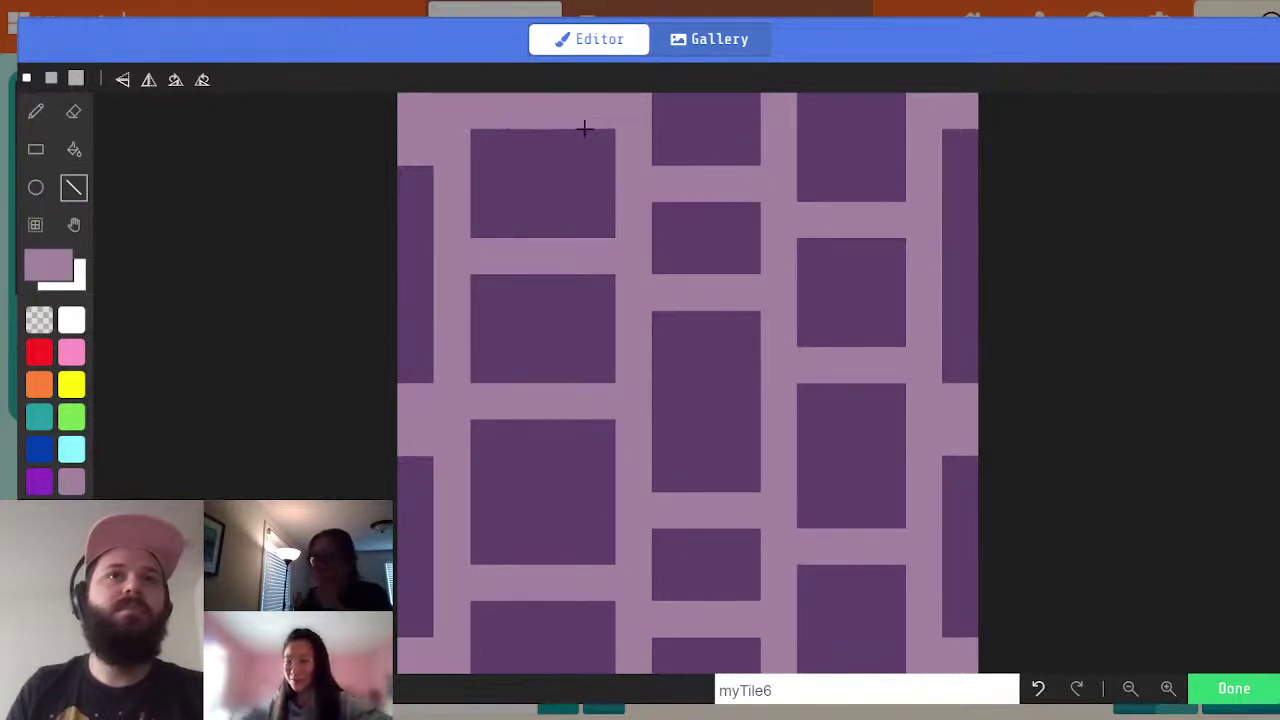
- Divide the shingles along both side edges with matching light purple lines and save the shingle tile
{"action": "left_click_drag", "start_coordinate": [883, 545], "coordinate": [982, 546]}
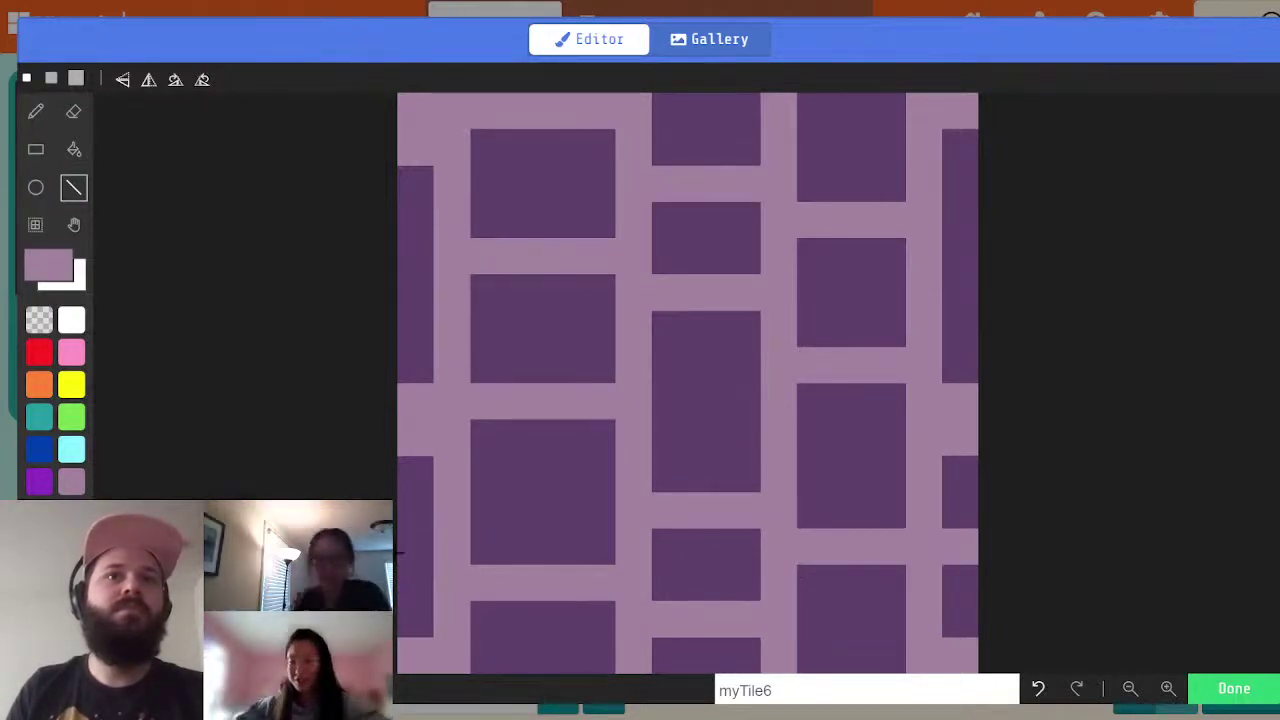
{"action": "left_click_drag", "start_coordinate": [400, 553], "coordinate": [407, 544]}
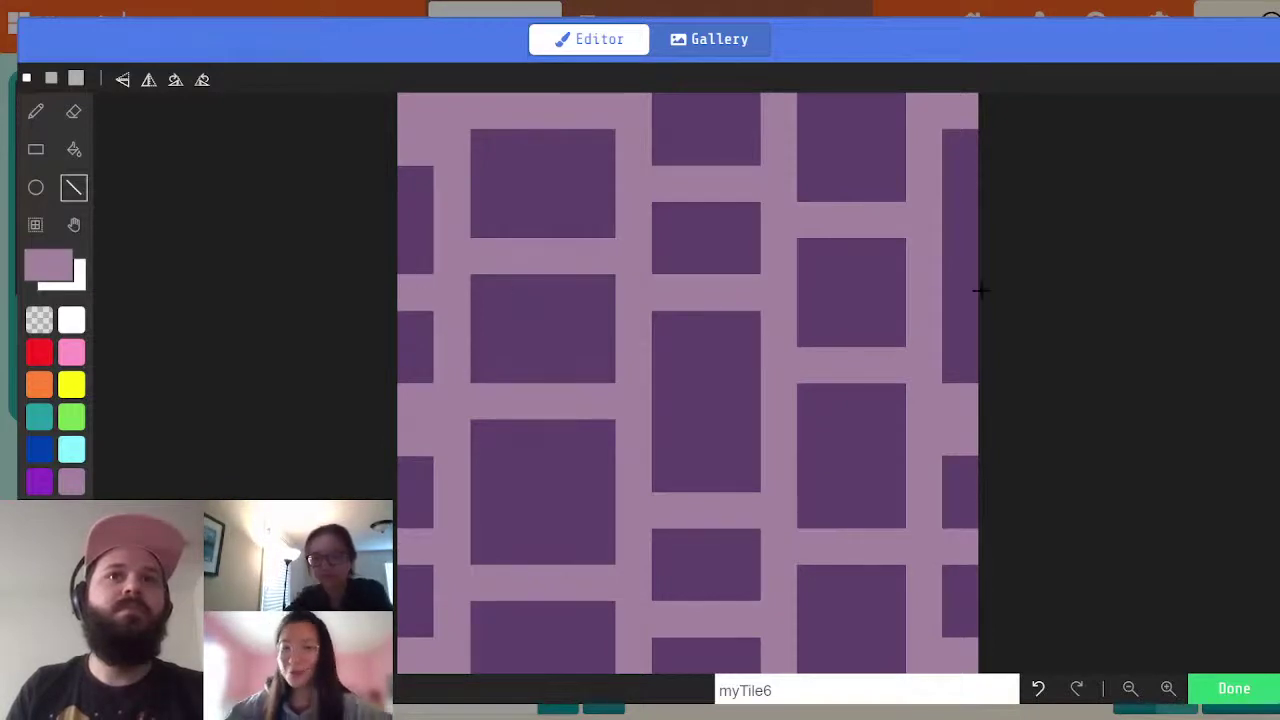
{"action": "left_click", "coordinate": [1246, 692]}
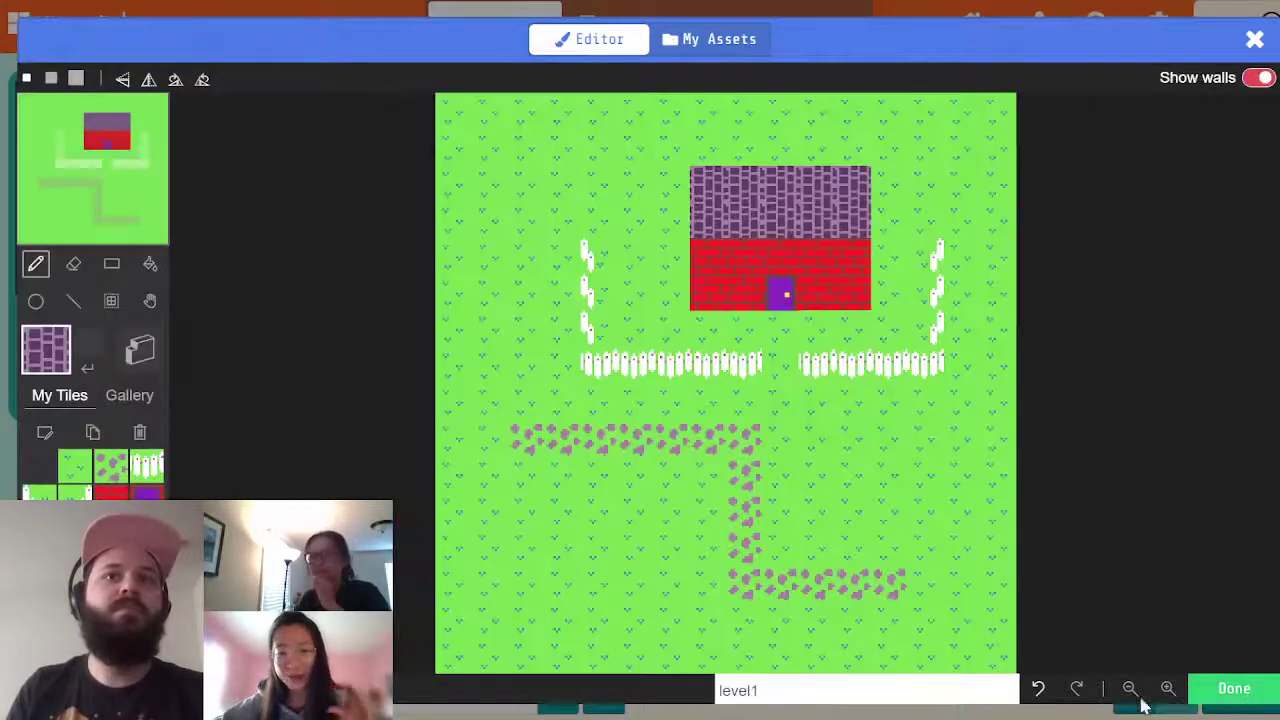
- Try to taper the roof by replacing its upper corner tiles with grass, and put the right corner's shingle tile back
{"action": "left_click", "coordinate": [881, 151], "text": "alt"}
{"action": "mouse_move", "coordinate": [866, 188]}
{"action": "left_mouse_down"}
{"action": "mouse_move", "coordinate": [683, 176]}
{"action": "mouse_move", "coordinate": [812, 172]}
{"action": "left_mouse_up"}
{"action": "left_click", "coordinate": [761, 220], "text": "alt"}
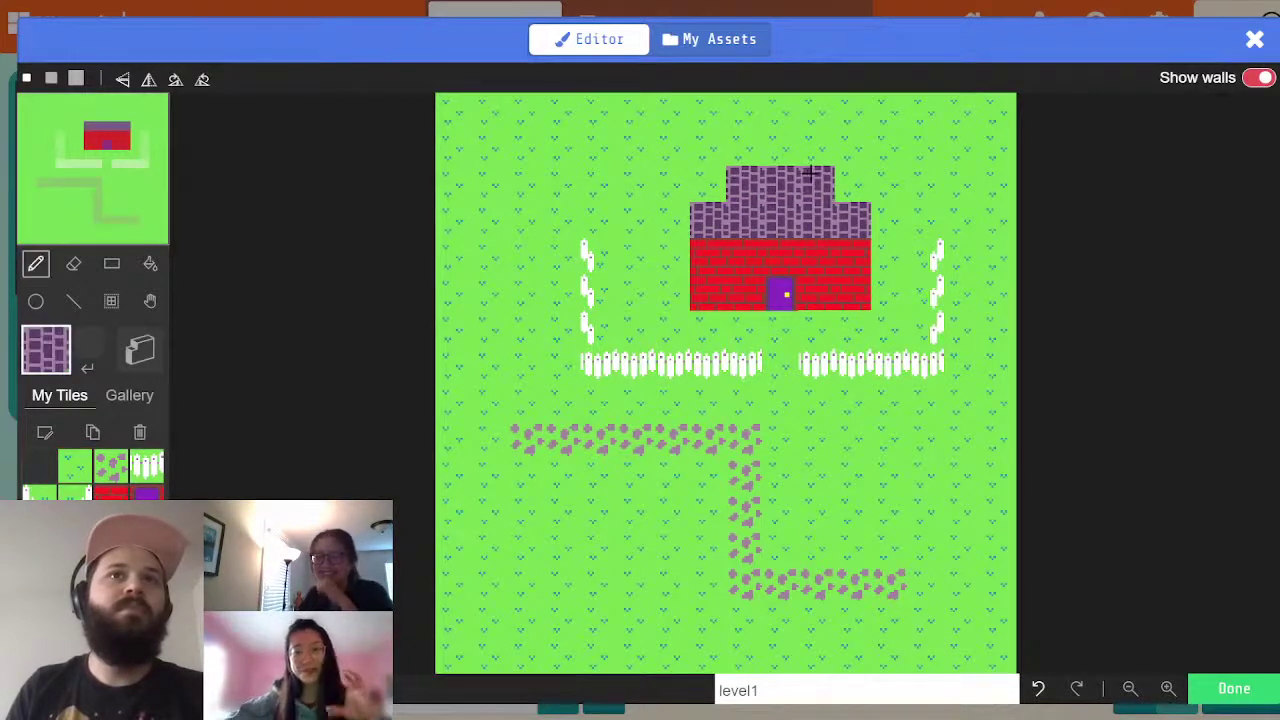
{"action": "left_click", "coordinate": [851, 184]}
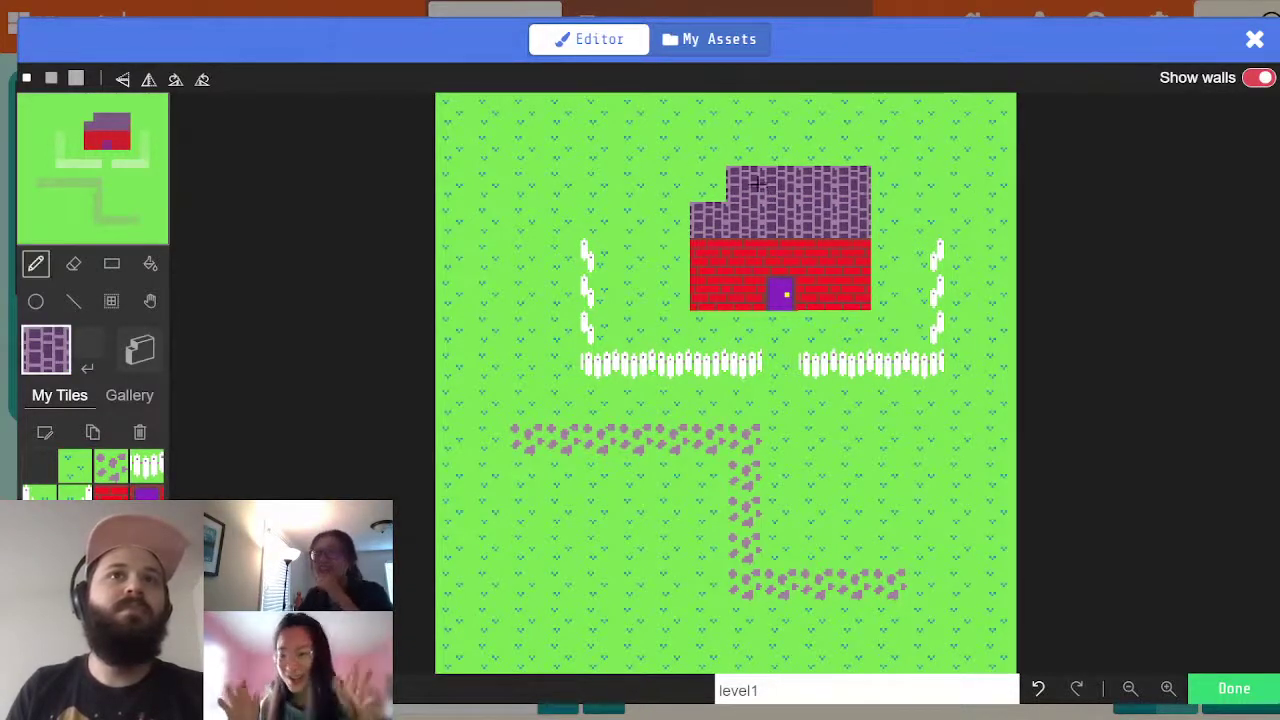
{"action": "left_click", "coordinate": [708, 184]}
{"action": "key", "text": "ctrl+z"}
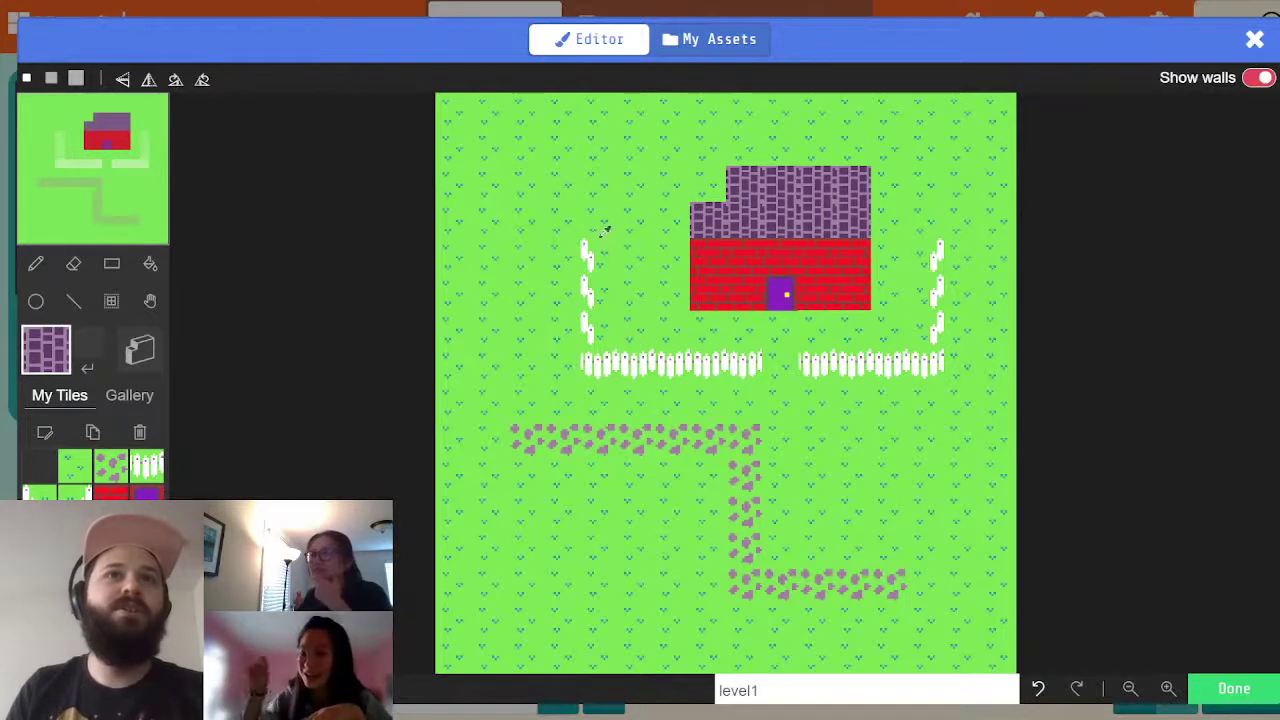
- Extend the left side fence one tile upward and replace the misplaced fence tile above it with grass
{"action": "left_click", "coordinate": [581, 254], "text": "alt"}
{"action": "left_click", "coordinate": [592, 245], "text": "alt"}
{"action": "left_click", "coordinate": [584, 198]}
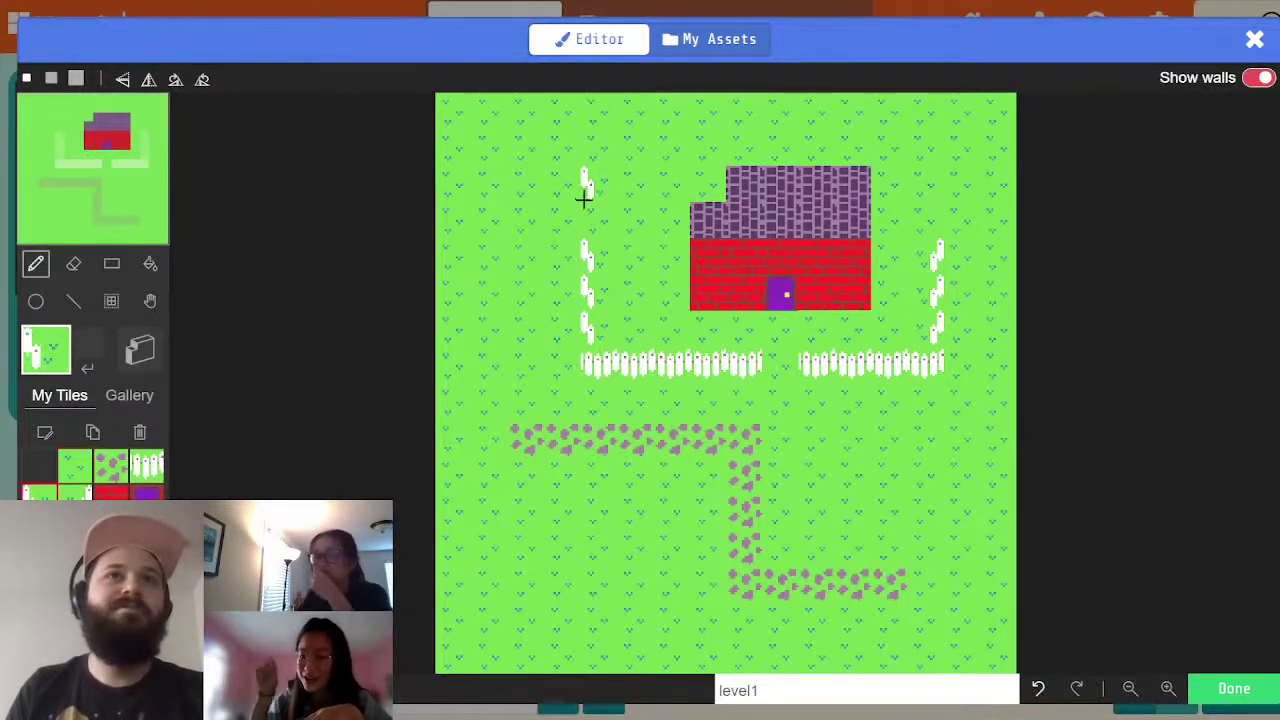
{"action": "left_click", "coordinate": [629, 189], "text": "alt"}
{"action": "left_click", "coordinate": [602, 186]}
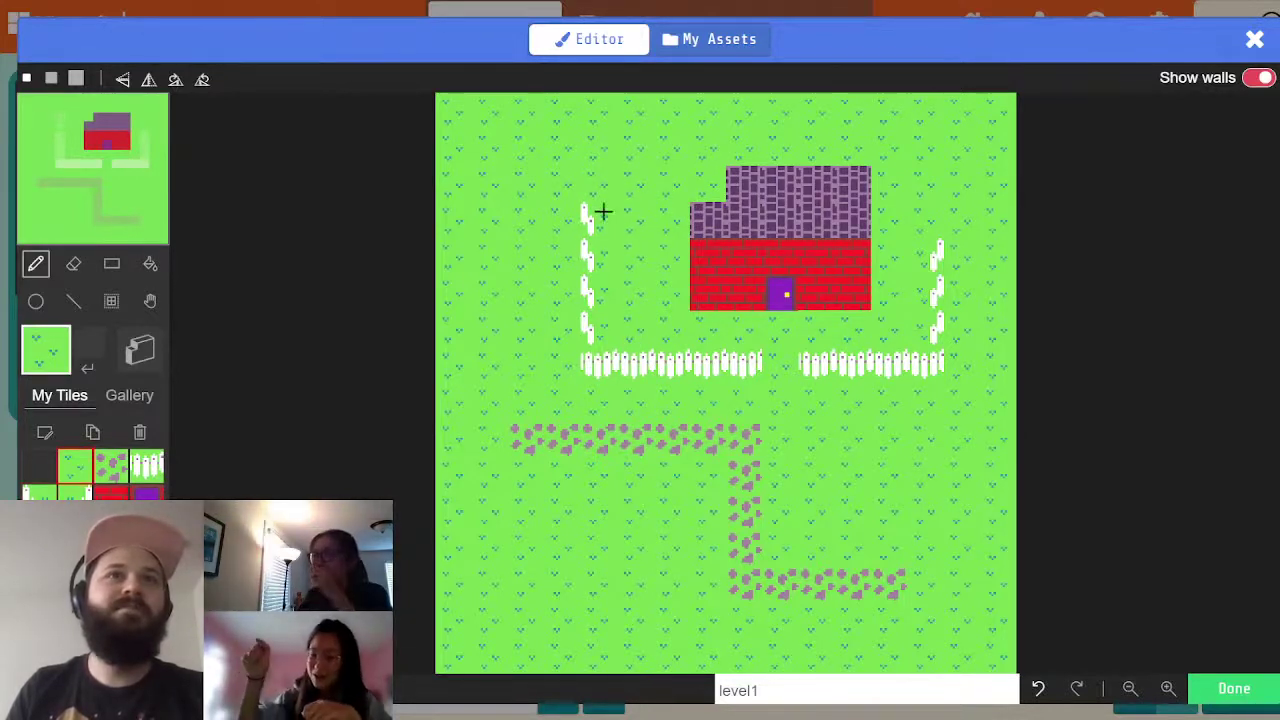
- Close the fence along the back up to both sides of the roof and put a shingle tile on the roof's upper-left corner
{"action": "left_click", "coordinate": [640, 357], "text": "alt"}
{"action": "left_click_drag", "start_coordinate": [586, 183], "coordinate": [676, 180]}
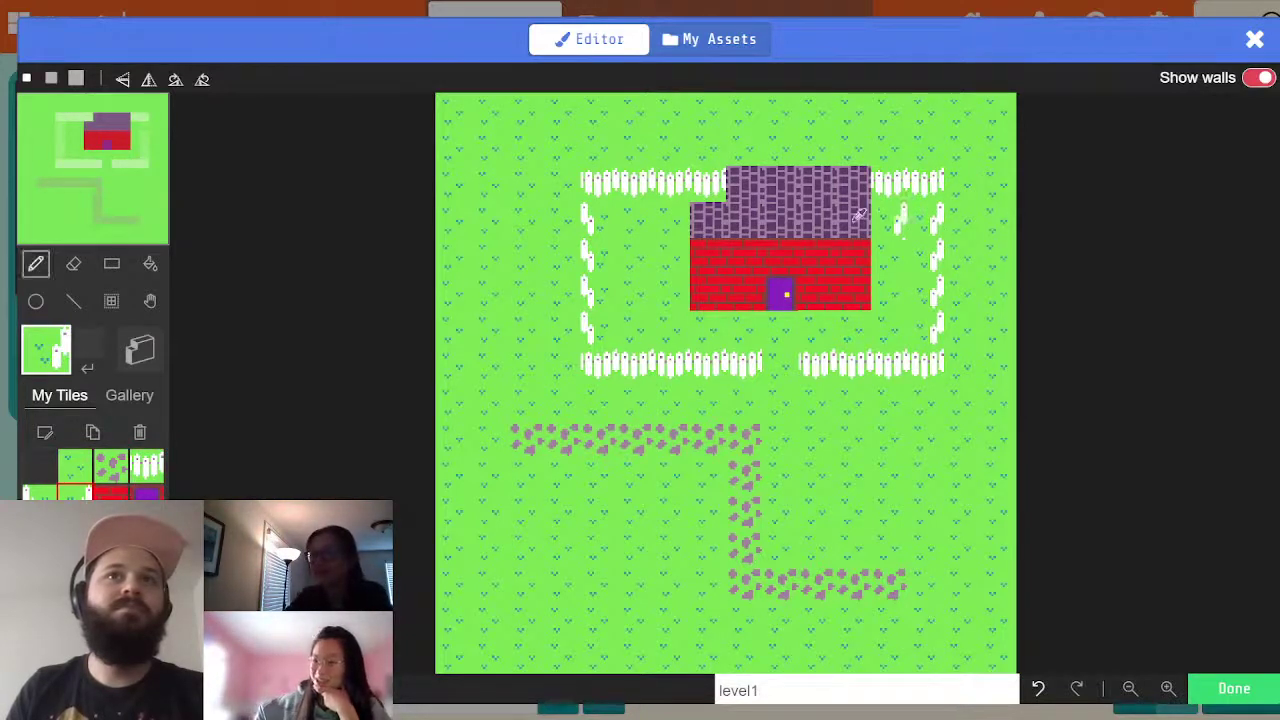
{"action": "left_click", "coordinate": [788, 190], "text": "alt"}
{"action": "left_click", "coordinate": [710, 186]}
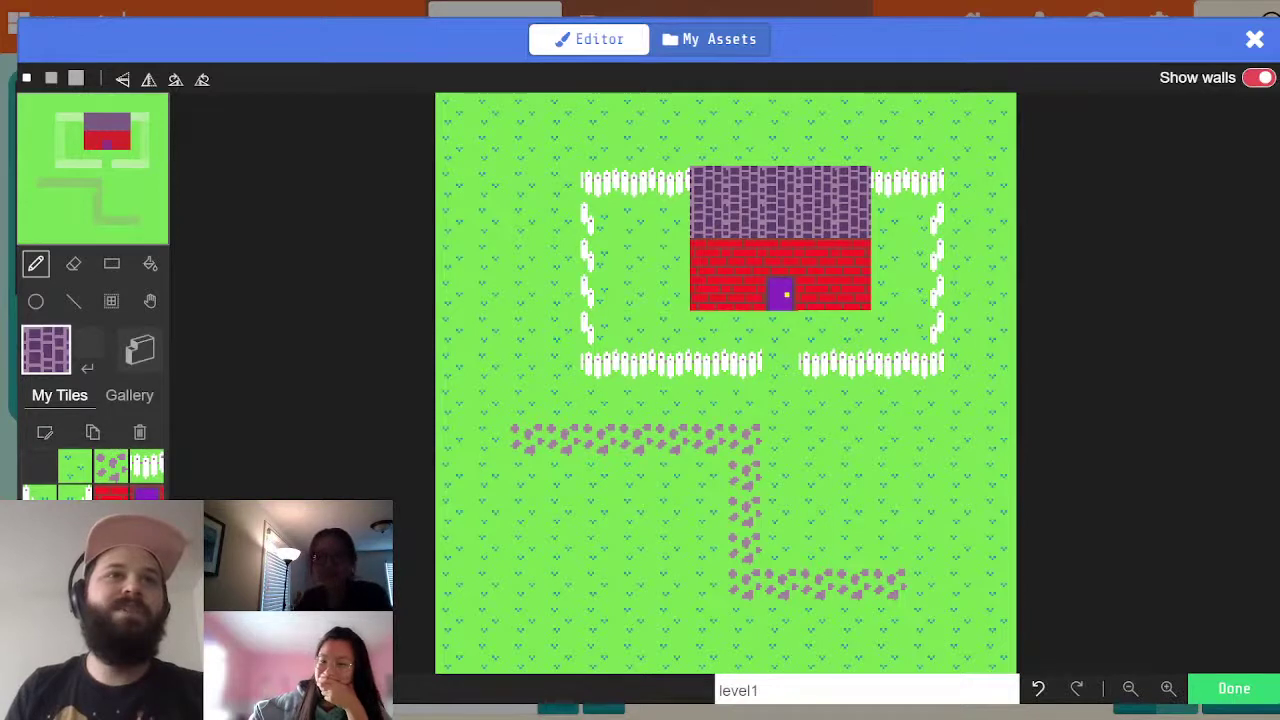
- Turn on wall drawing and fill both front fence sections as walls, undoing the stray wall fill on the grass
{"action": "left_click", "coordinate": [141, 366]}
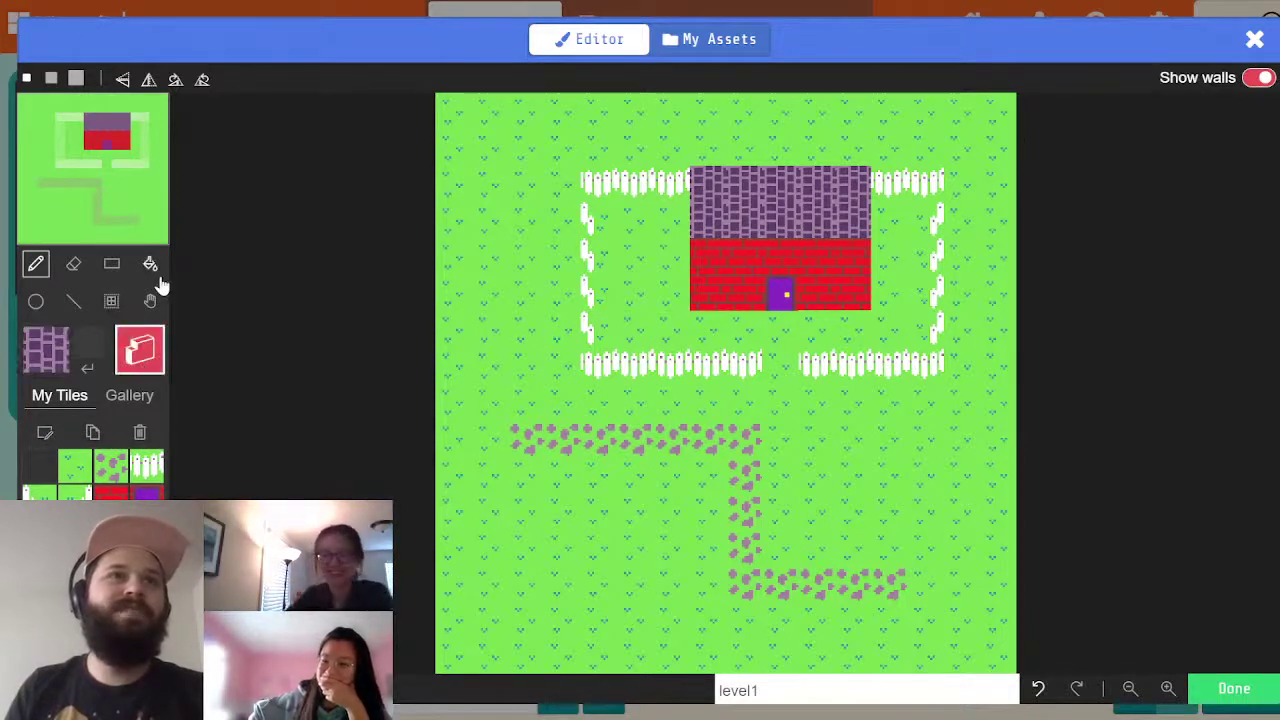
{"action": "left_click", "coordinate": [740, 368]}
{"action": "left_click", "coordinate": [892, 366]}
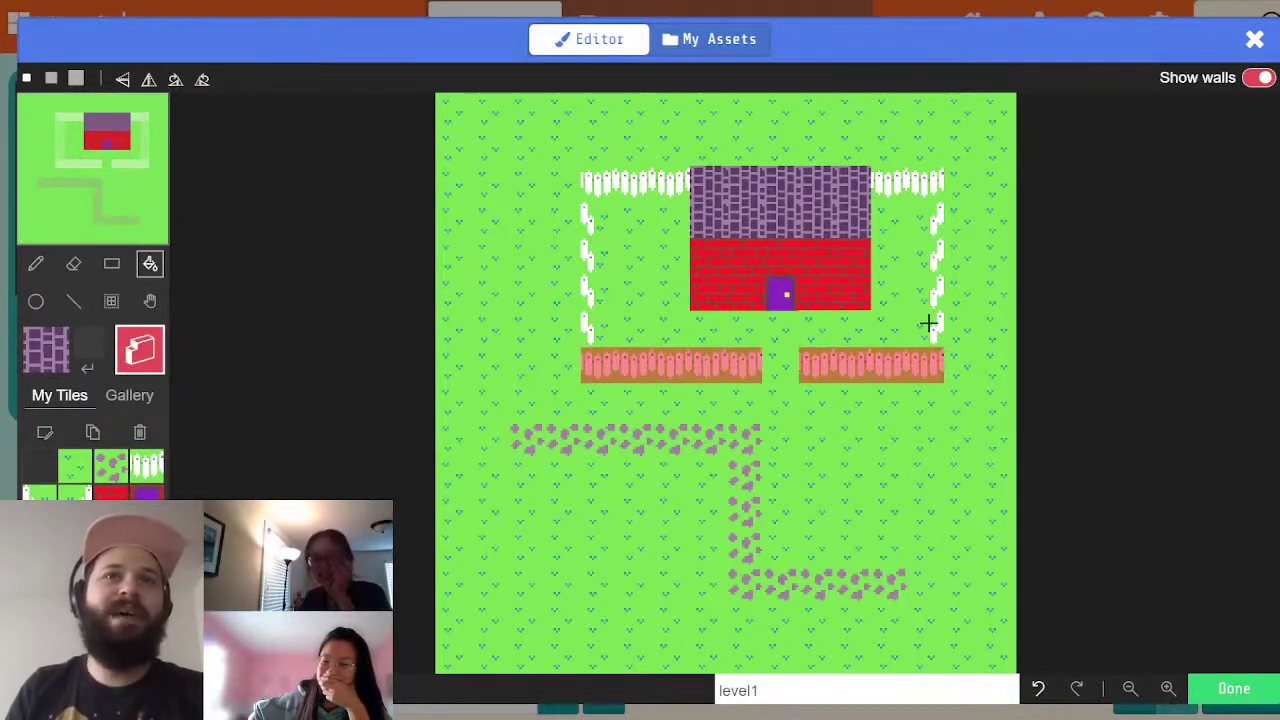
{"action": "left_click", "coordinate": [918, 293]}
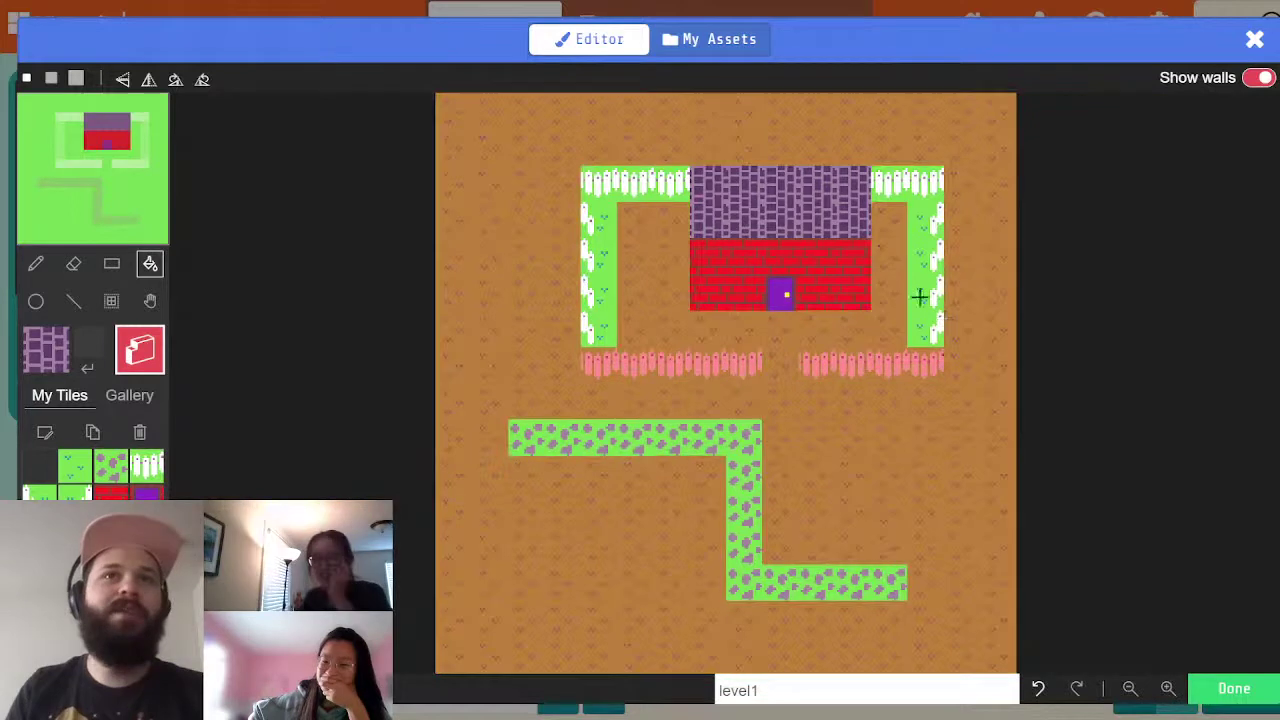
{"action": "left_click", "coordinate": [1040, 692]}
- Fill the side fences, the back fences and the roof as walls, and save the level1 tilemap
{"action": "left_click", "coordinate": [938, 293]}
{"action": "left_click", "coordinate": [912, 185]}
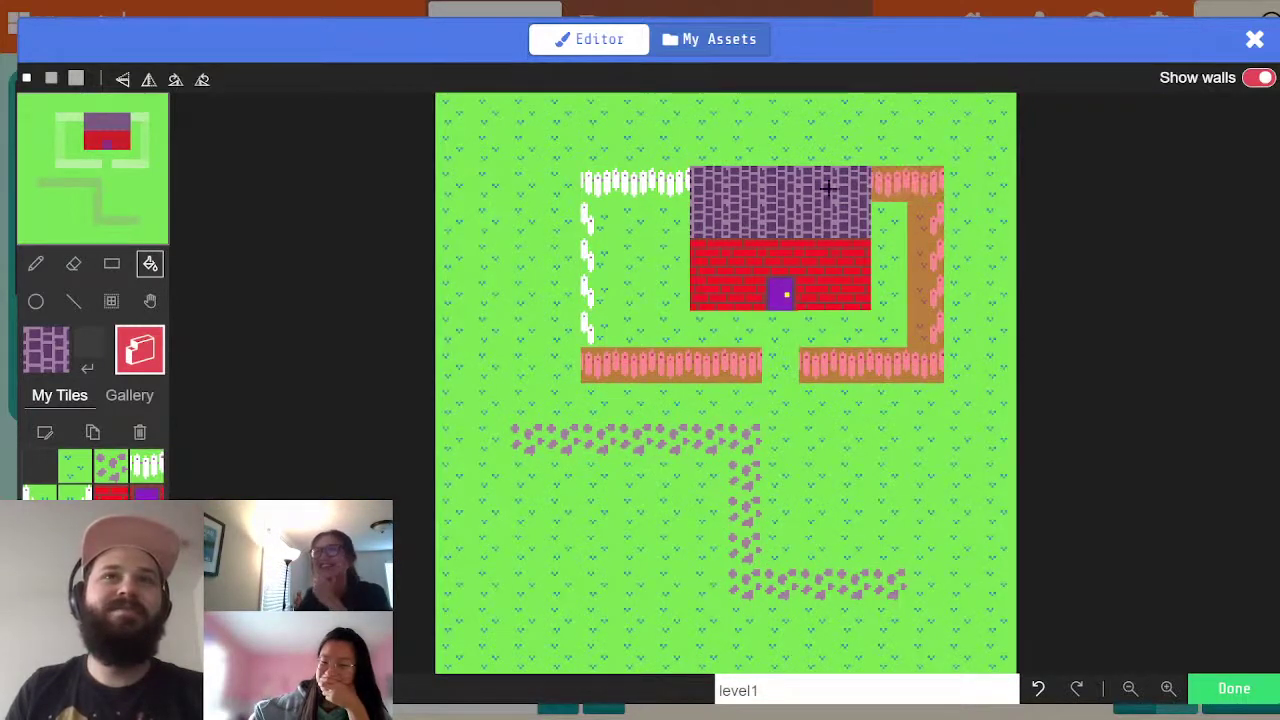
{"action": "left_click", "coordinate": [593, 256]}
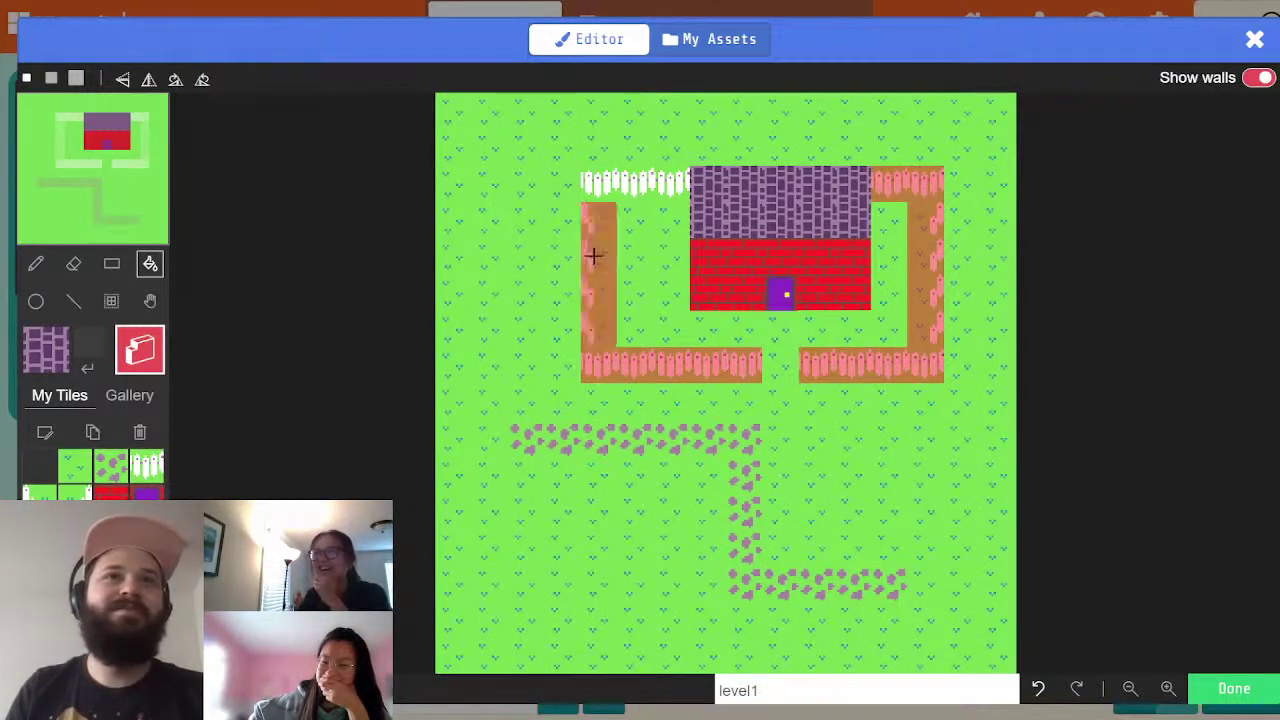
{"action": "left_click", "coordinate": [638, 185]}
{"action": "left_click", "coordinate": [778, 193]}
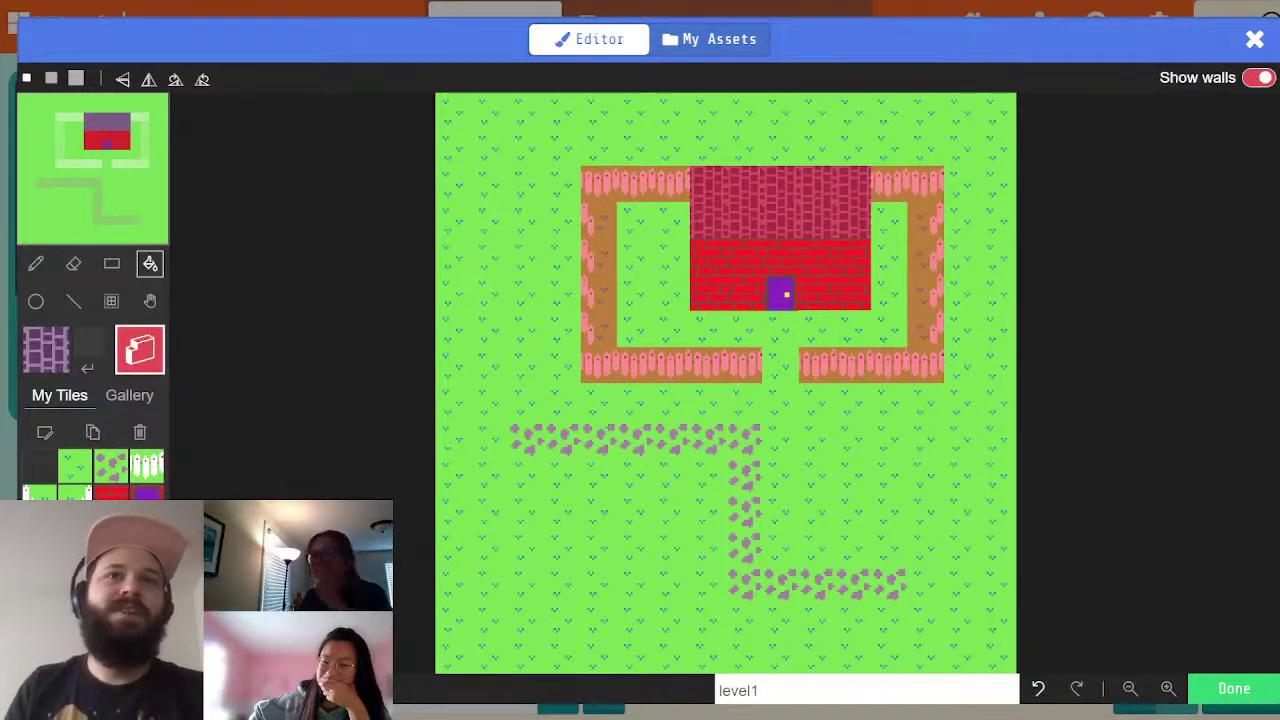
{"action": "left_click", "coordinate": [1234, 688]}
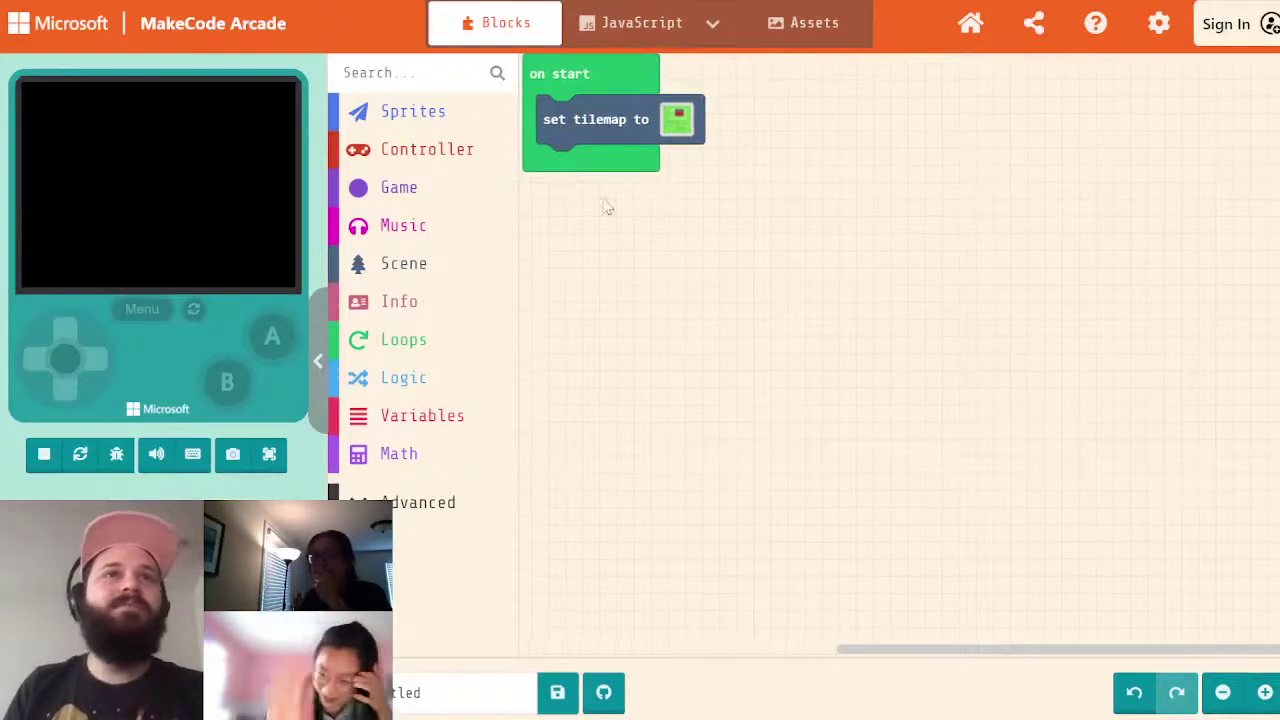
- Add a set mySprite block of kind Player below the tilemap block in on start and open its image for editing
{"action": "left_click", "coordinate": [438, 128]}
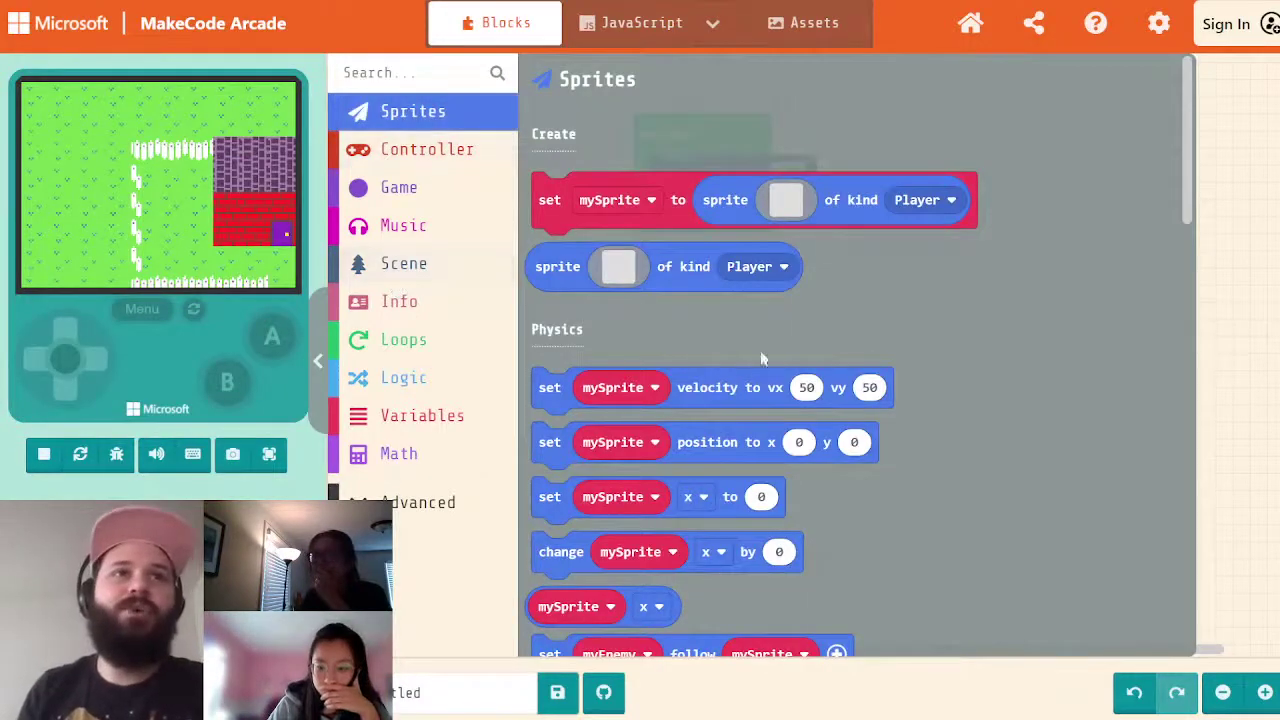
{"action": "left_click_drag", "start_coordinate": [791, 209], "coordinate": [911, 242]}
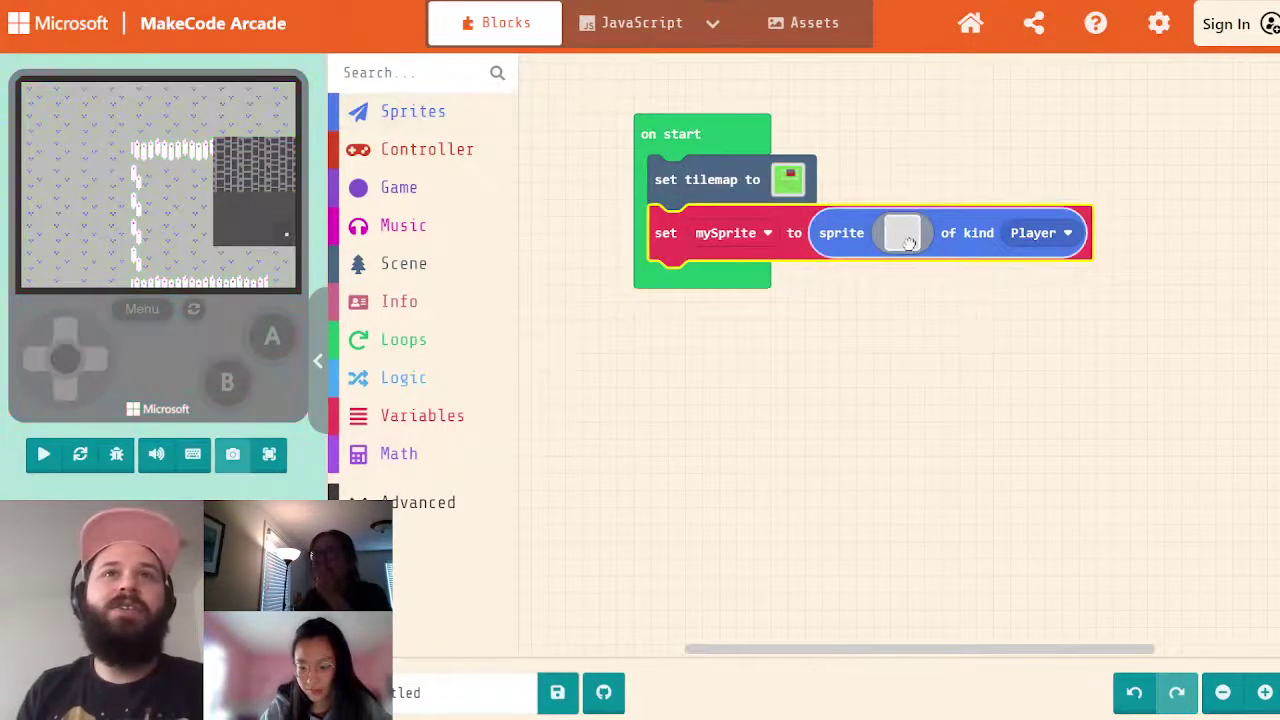
{"action": "left_click", "coordinate": [909, 243]}
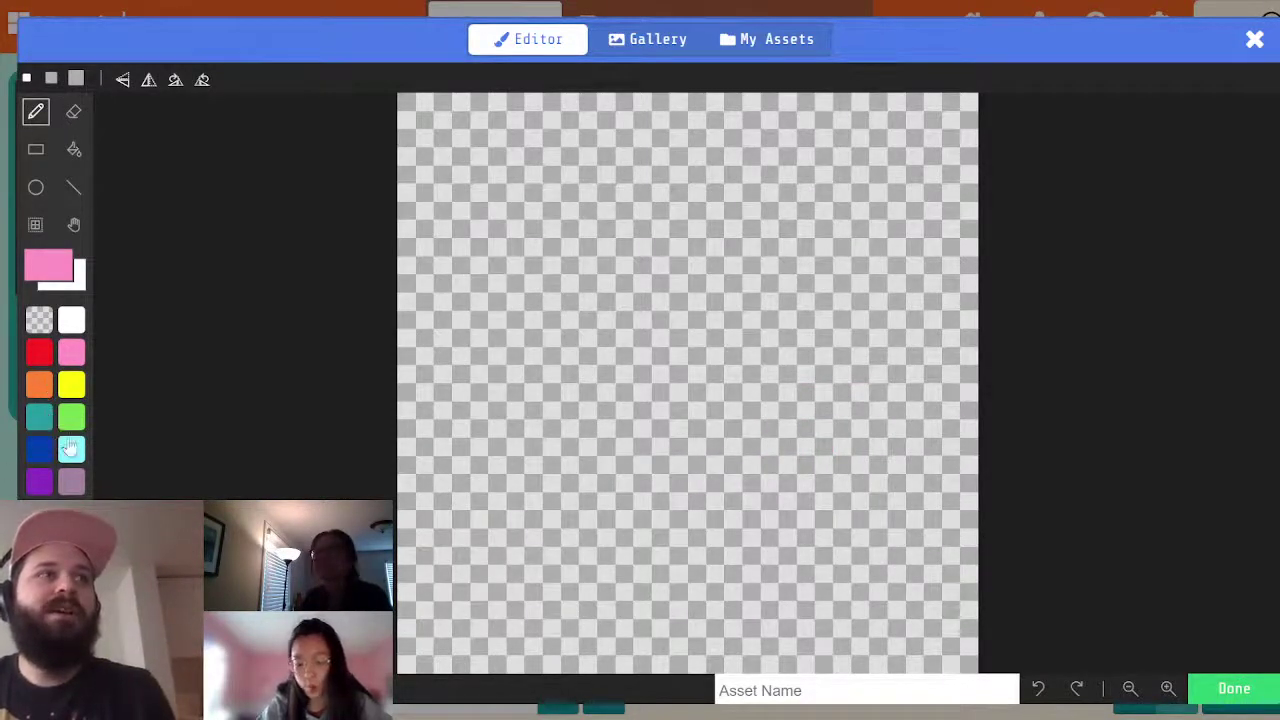
- Draw a dark purple vertical line 10 pixels tall near the middle of the sprite canvas as the body's centre line
{"action": "left_click", "coordinate": [75, 487]}
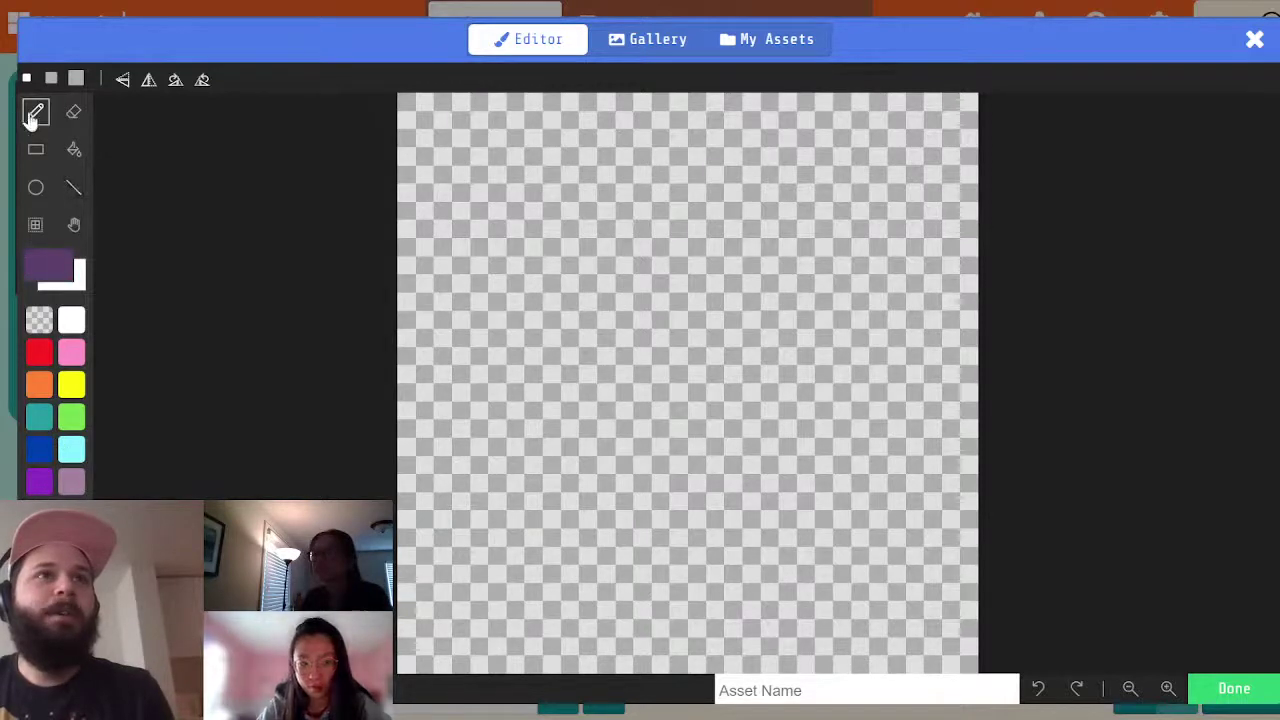
{"action": "left_click", "coordinate": [73, 190]}
{"action": "mouse_move", "coordinate": [668, 256]}
{"action": "left_mouse_down"}
{"action": "mouse_move", "coordinate": [670, 550]}
{"action": "mouse_move", "coordinate": [683, 582]}
{"action": "left_mouse_up"}
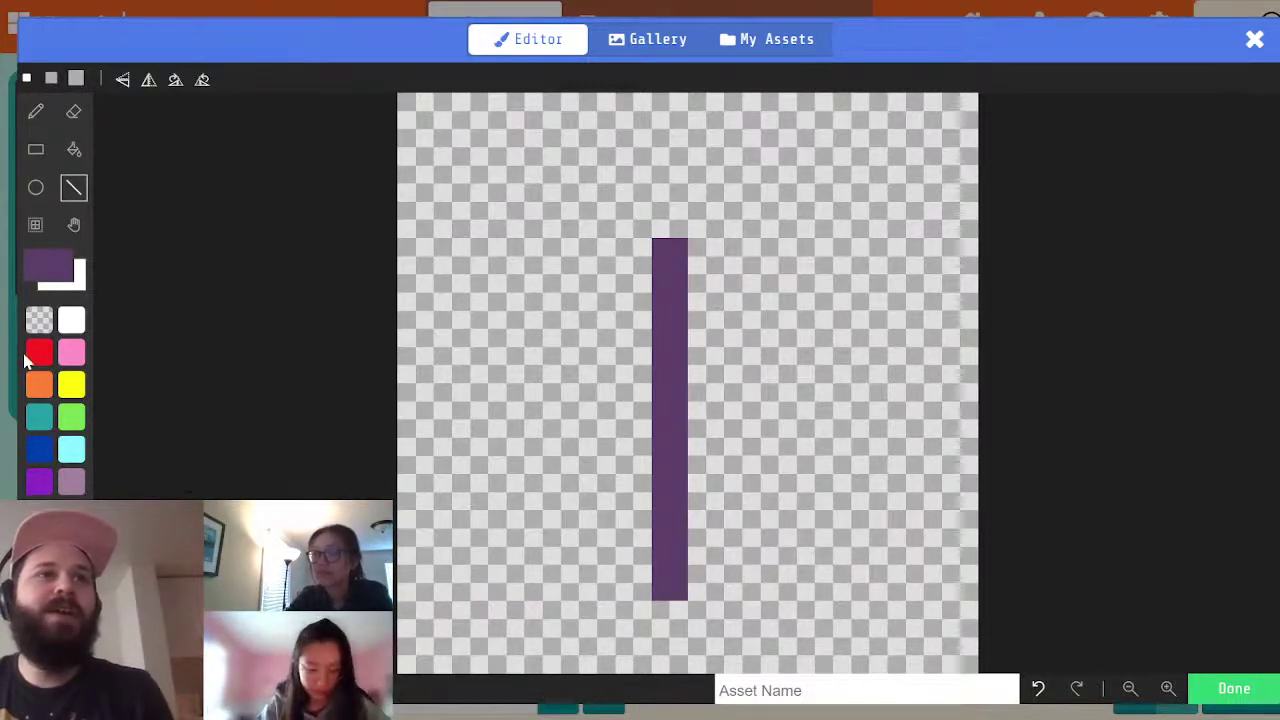
- Outline a rounded orange body on both sides of the dark purple centre line
{"action": "left_click", "coordinate": [39, 385]}
{"action": "mouse_move", "coordinate": [632, 256]}
{"action": "left_mouse_down"}
{"action": "mouse_move", "coordinate": [534, 262]}
{"action": "mouse_move", "coordinate": [521, 332]}
{"action": "mouse_move", "coordinate": [523, 301]}
{"action": "mouse_move", "coordinate": [451, 363]}
{"action": "mouse_move", "coordinate": [483, 369]}
{"action": "mouse_move", "coordinate": [486, 533]}
{"action": "left_mouse_up"}
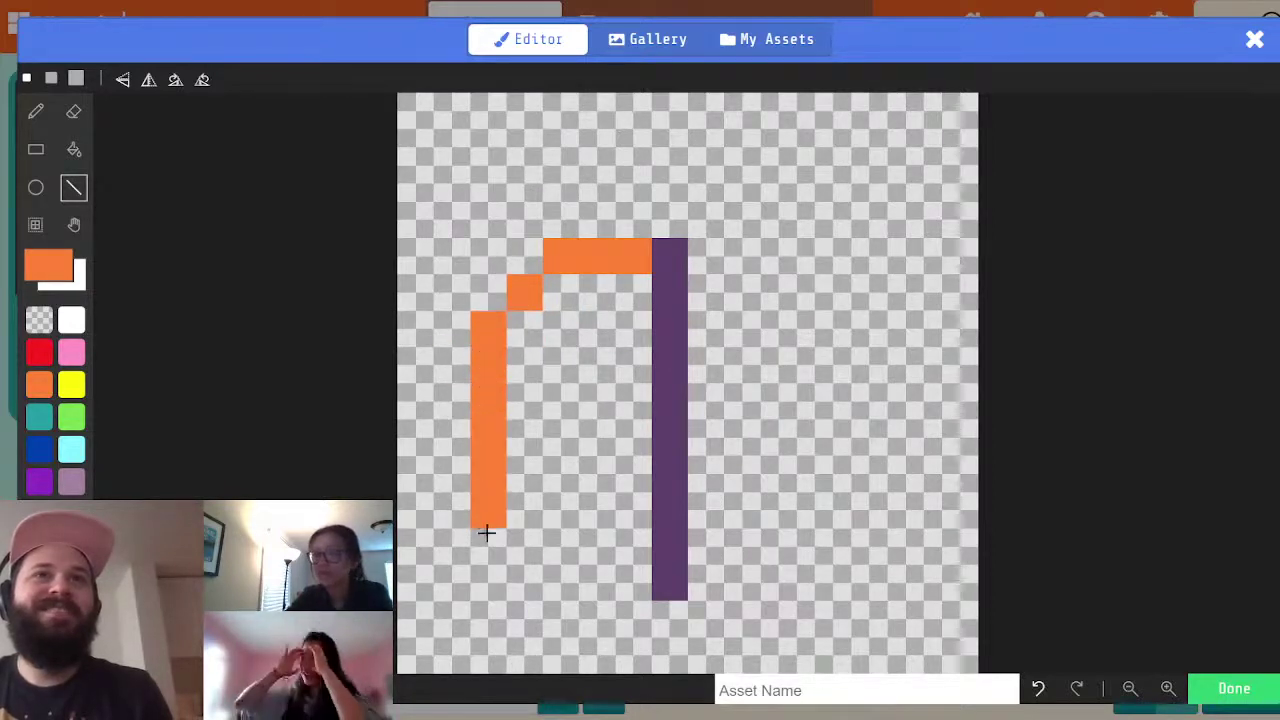
{"action": "left_click_drag", "start_coordinate": [526, 589], "coordinate": [631, 589]}
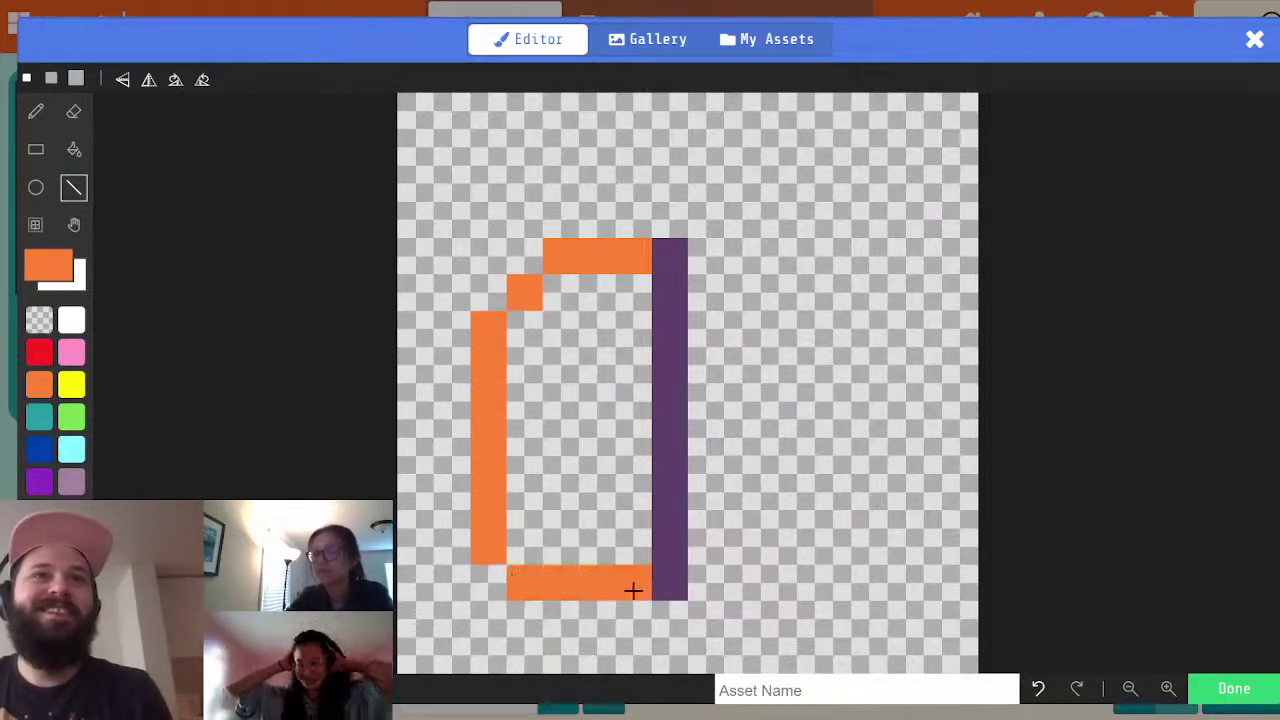
{"action": "left_click_drag", "start_coordinate": [735, 586], "coordinate": [797, 584]}
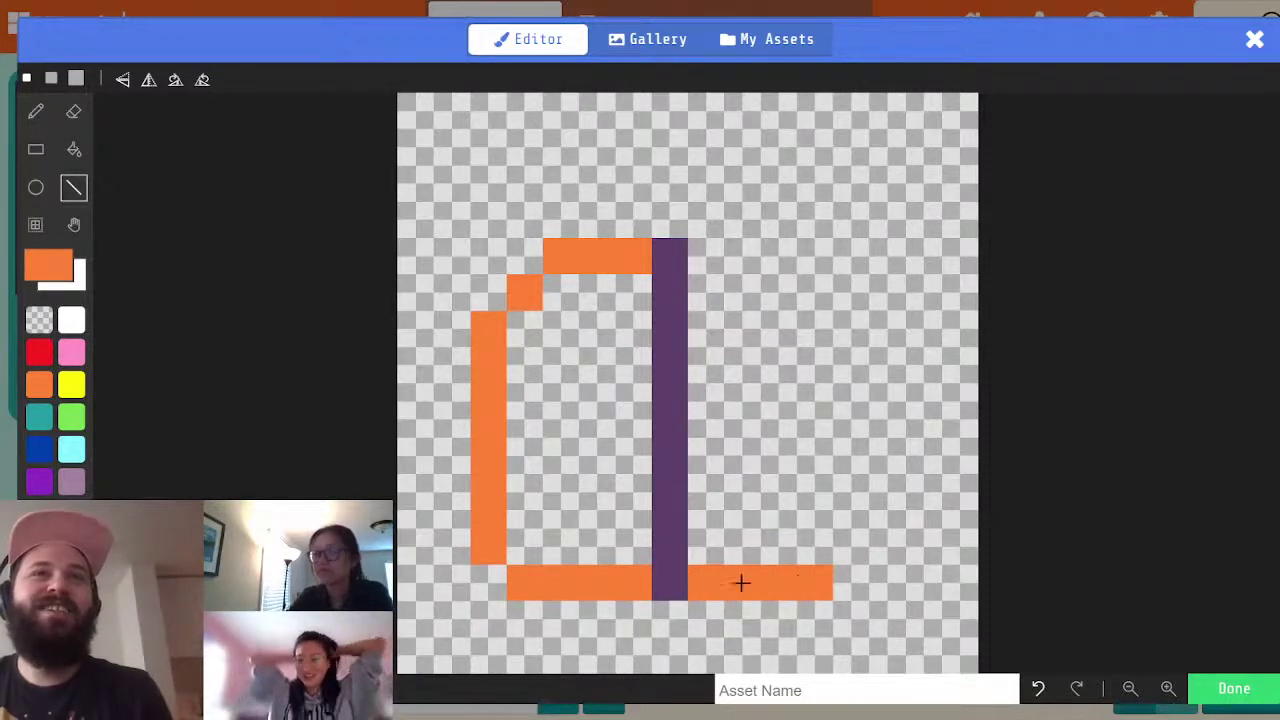
{"action": "mouse_move", "coordinate": [851, 548]}
{"action": "left_mouse_down"}
{"action": "mouse_move", "coordinate": [823, 294]}
{"action": "mouse_move", "coordinate": [791, 251]}
{"action": "mouse_move", "coordinate": [728, 260]}
{"action": "left_mouse_up"}
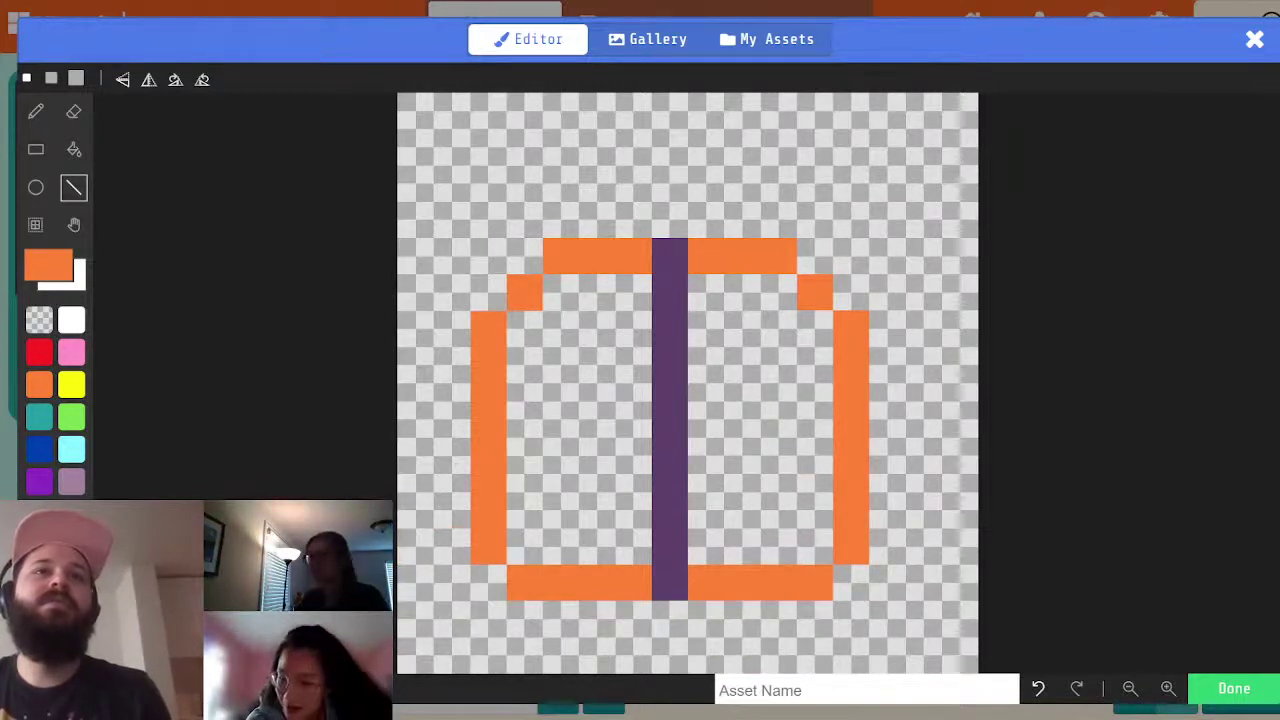
- Fill both halves of the outlined body with orange
{"action": "left_click", "coordinate": [74, 149]}
{"action": "left_click", "coordinate": [520, 443]}
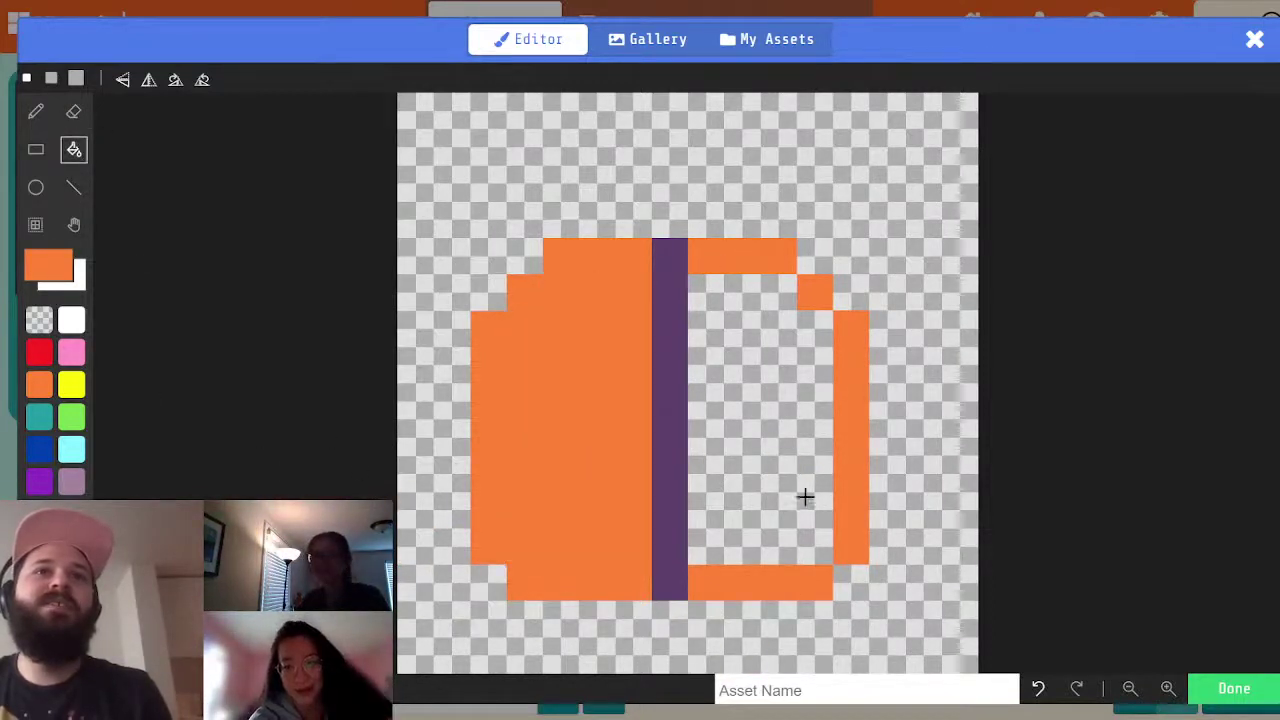
{"action": "left_click", "coordinate": [806, 500]}
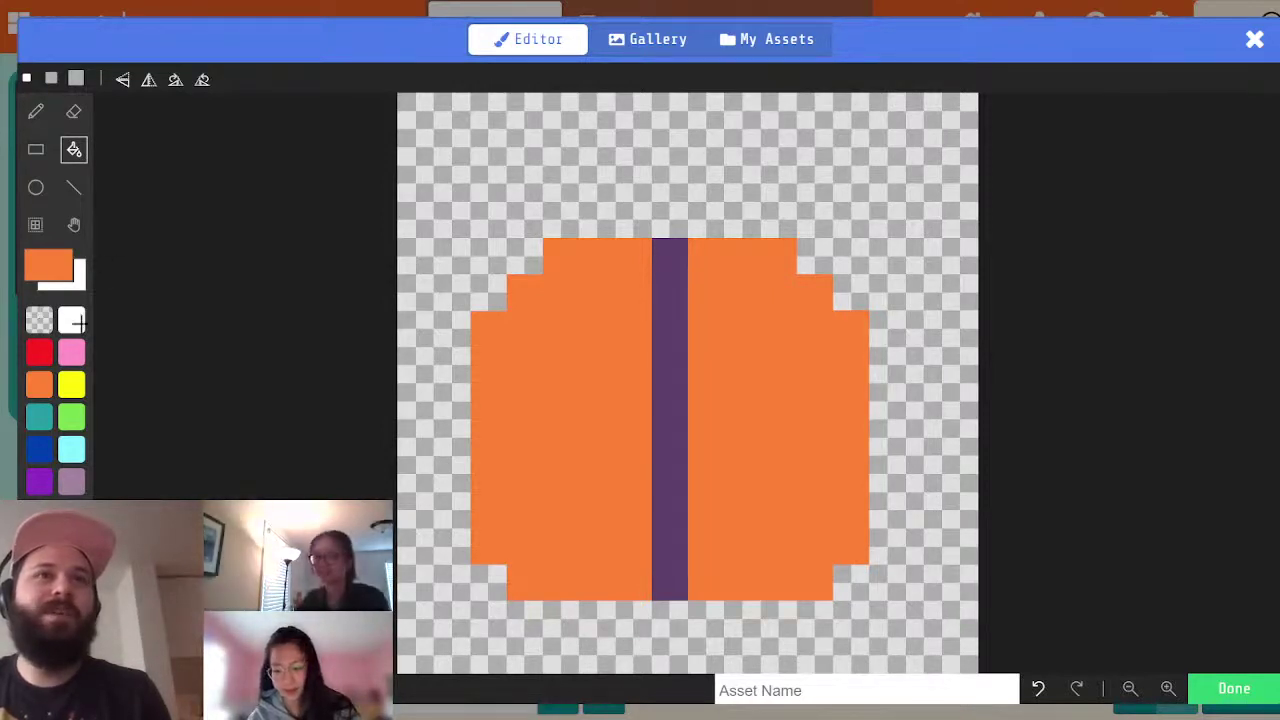
- Draw a brown head on top of the orange body, with a five-pixel row and a three-pixel row above it
{"action": "left_click", "coordinate": [39, 545]}
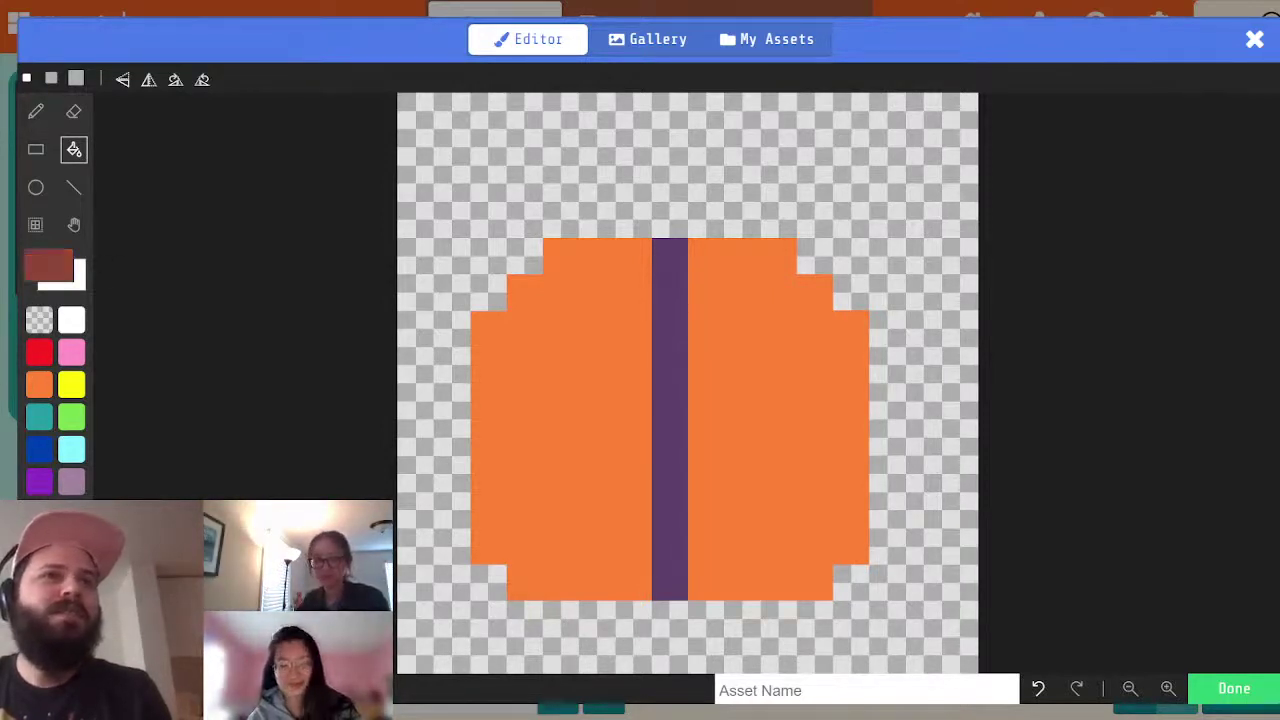
{"action": "left_click", "coordinate": [36, 111]}
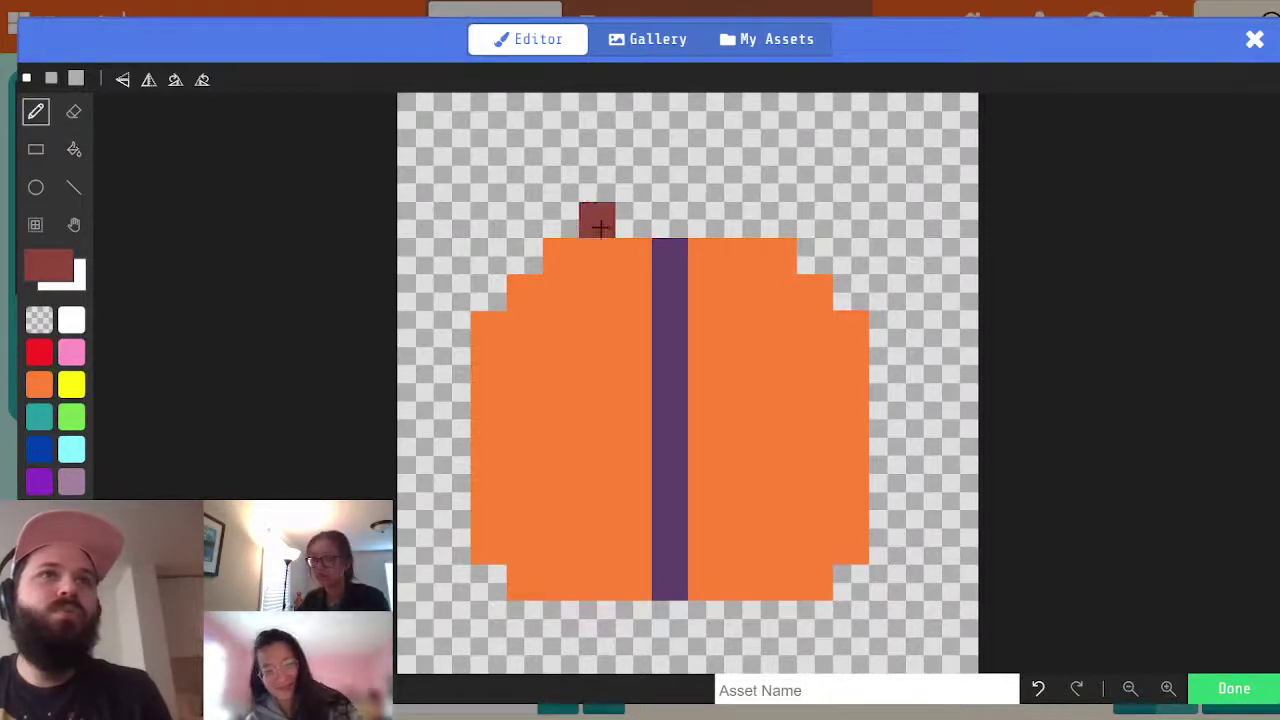
{"action": "left_click_drag", "start_coordinate": [621, 219], "coordinate": [707, 227]}
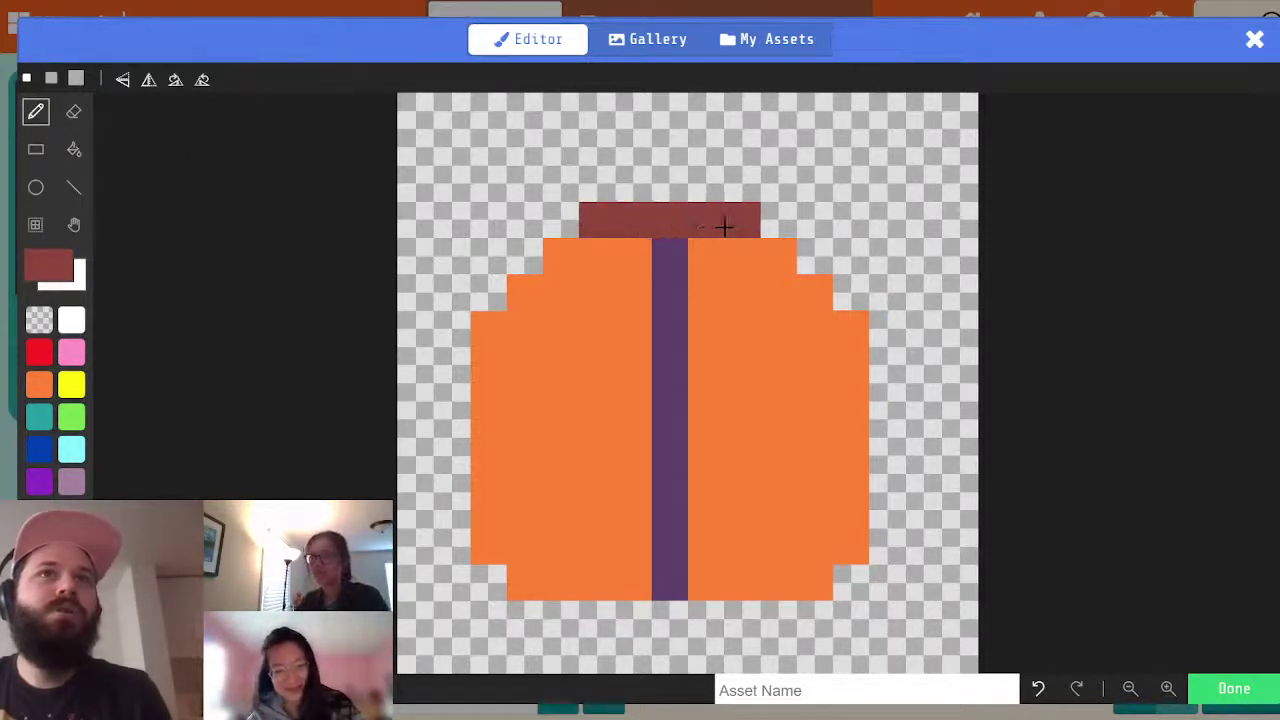
{"action": "left_click", "coordinate": [633, 184]}
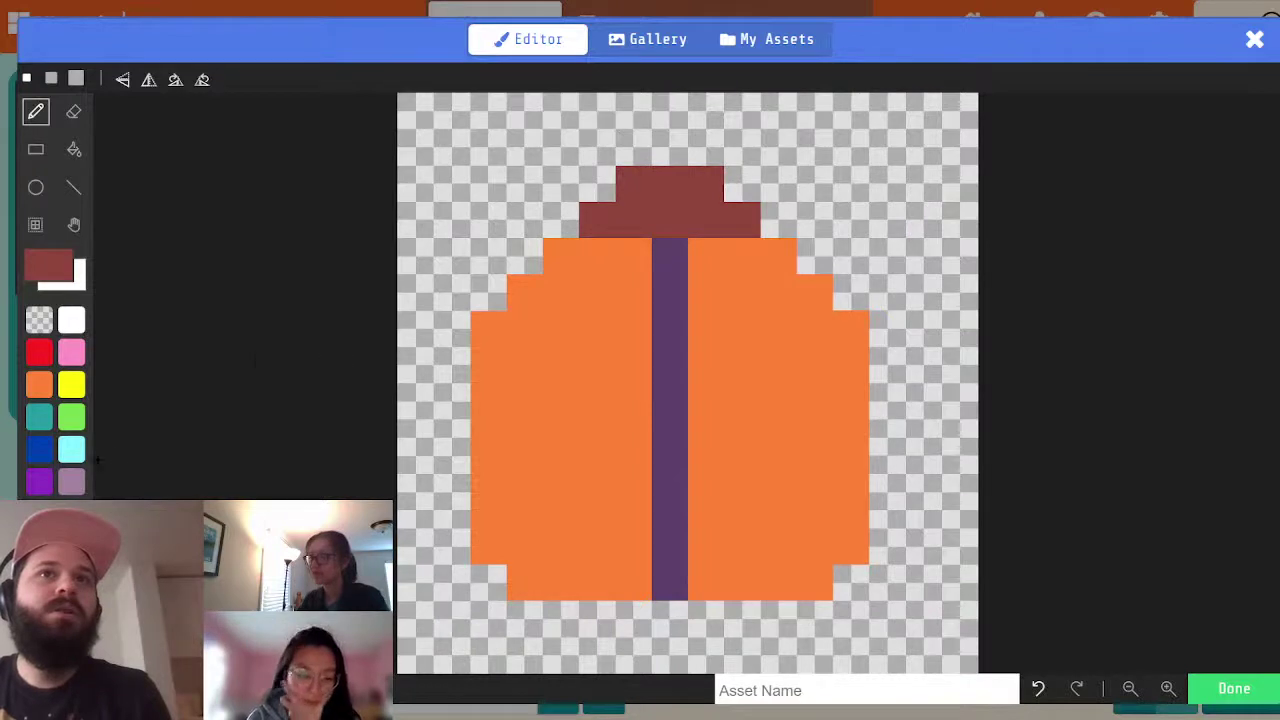
- Draw four diagonal dark purple legs, each two pixels long, off the corners of the orange body
{"action": "left_click", "coordinate": [488, 256]}
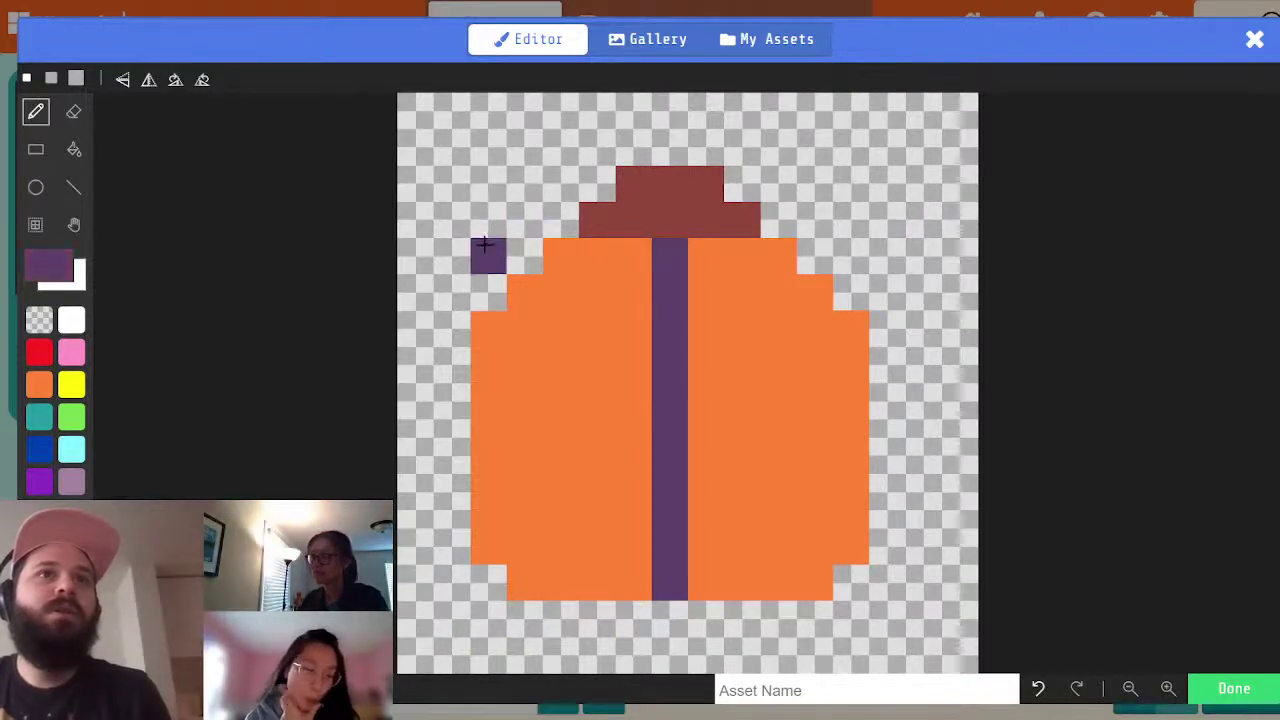
{"action": "left_click", "coordinate": [452, 220]}
{"action": "left_click", "coordinate": [923, 300]}
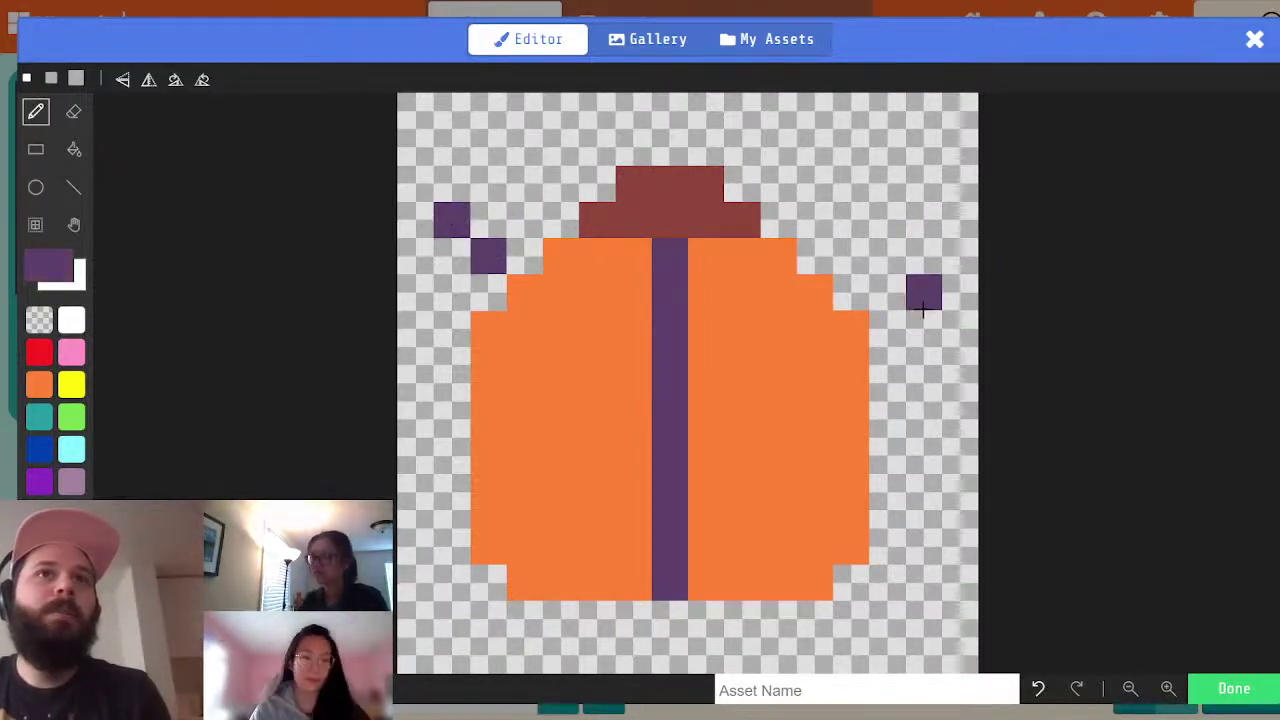
{"action": "left_click", "coordinate": [851, 256]}
{"action": "left_click", "coordinate": [888, 220]}
{"action": "left_click", "coordinate": [851, 620]}
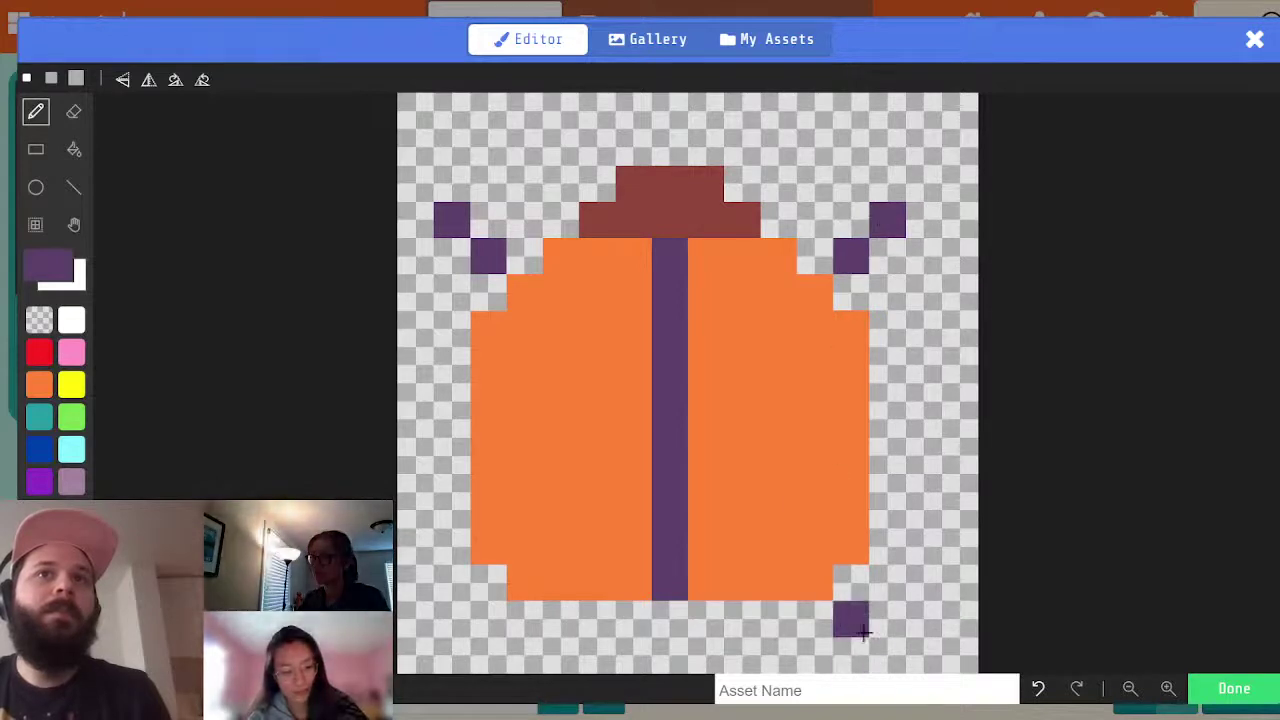
{"action": "left_click", "coordinate": [888, 656]}
{"action": "left_click", "coordinate": [488, 620]}
{"action": "left_click", "coordinate": [455, 656]}
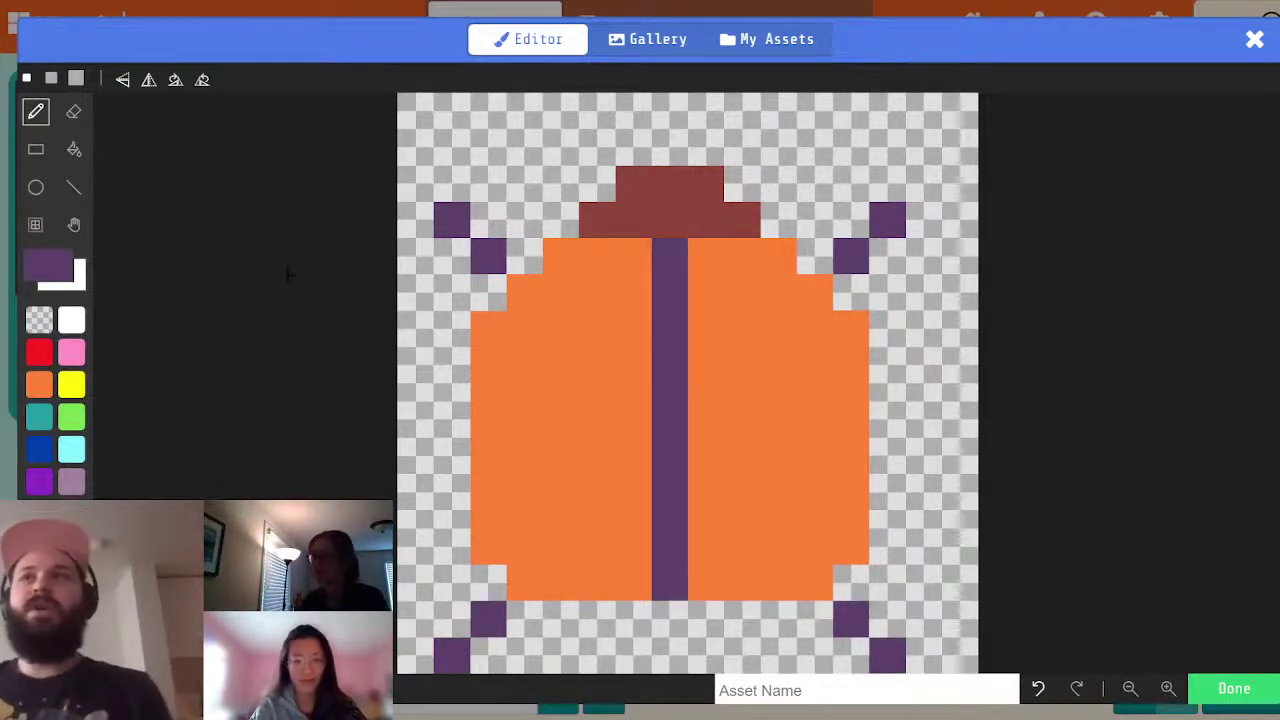
- Thicken the four dark purple legs with extra pixels so they join up and connect to the body
{"action": "left_click", "coordinate": [463, 620]}
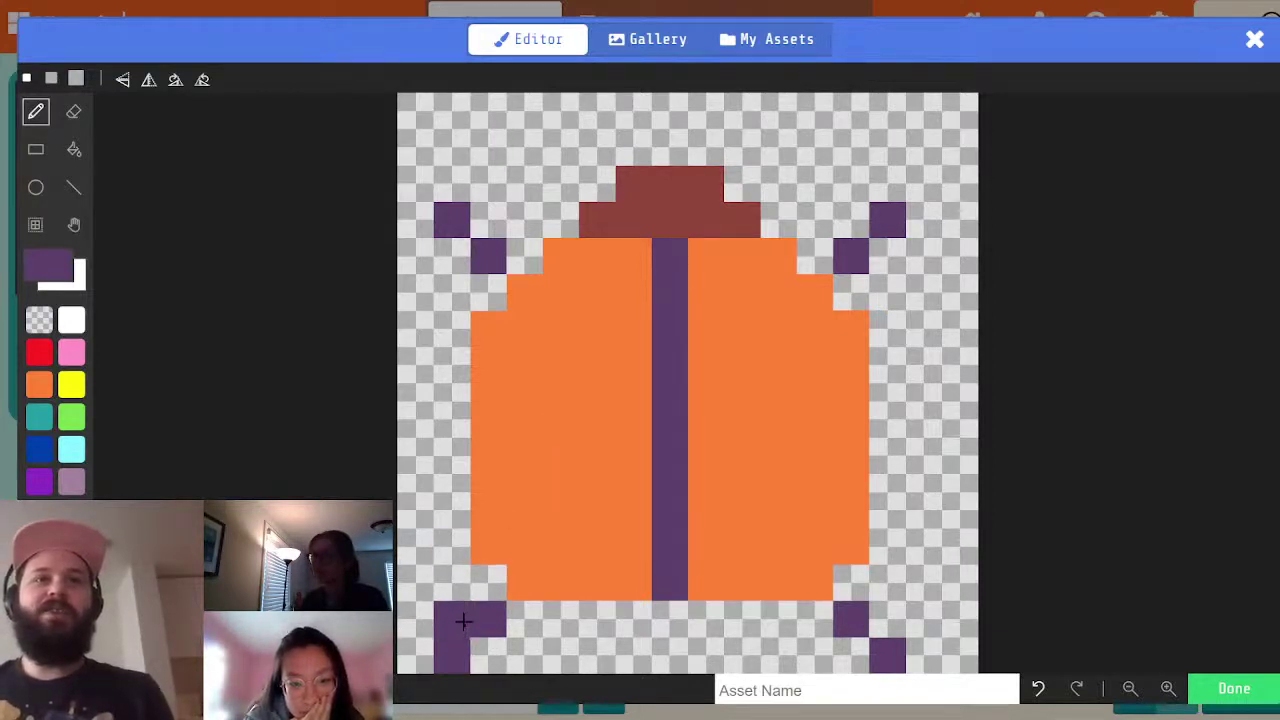
{"action": "left_click", "coordinate": [888, 620]}
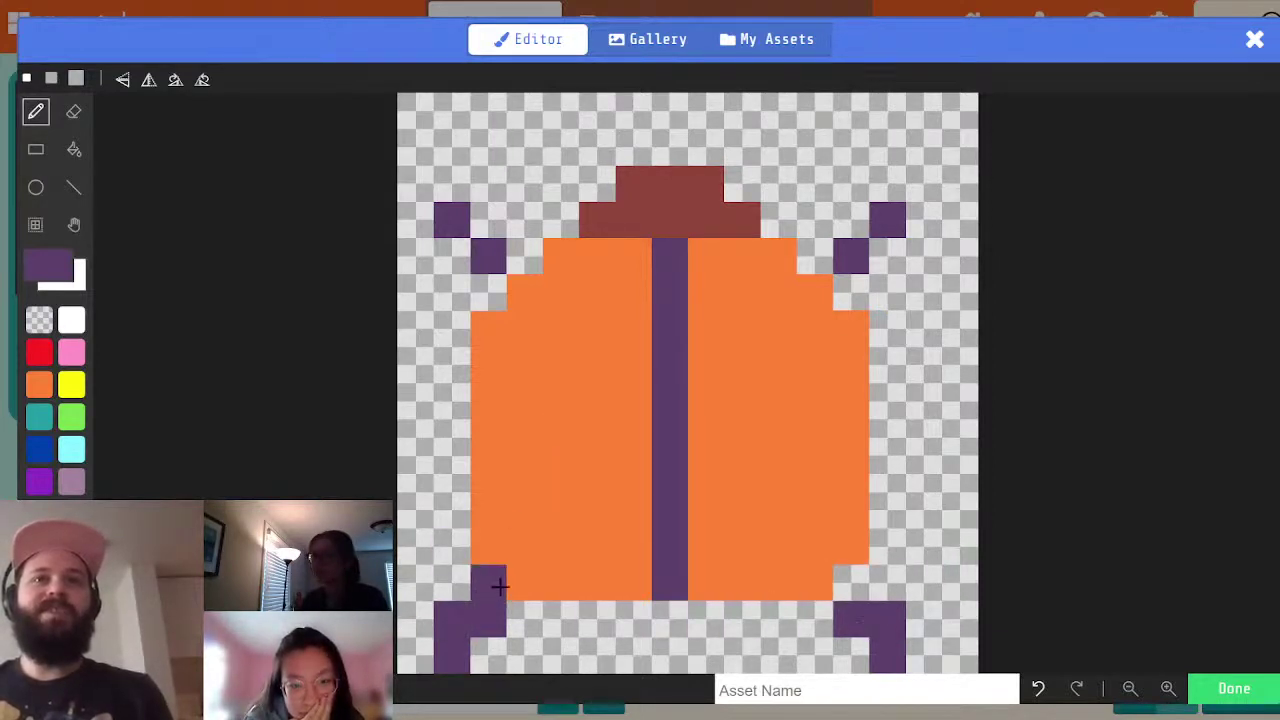
{"action": "left_click", "coordinate": [851, 583]}
{"action": "left_click", "coordinate": [488, 584]}
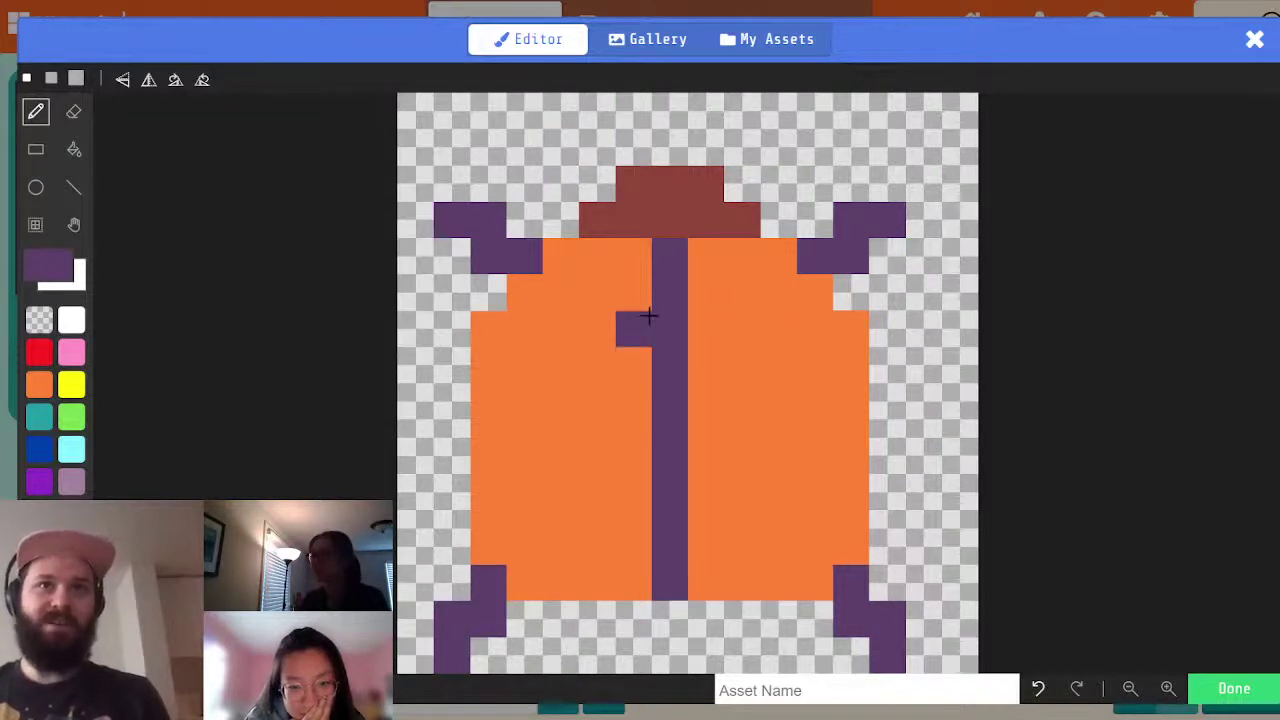
- Add two dark purple antennae above the head and a white eye on each side of it, and save the sprite image
{"action": "left_click", "coordinate": [634, 148]}
{"action": "left_click", "coordinate": [706, 150]}
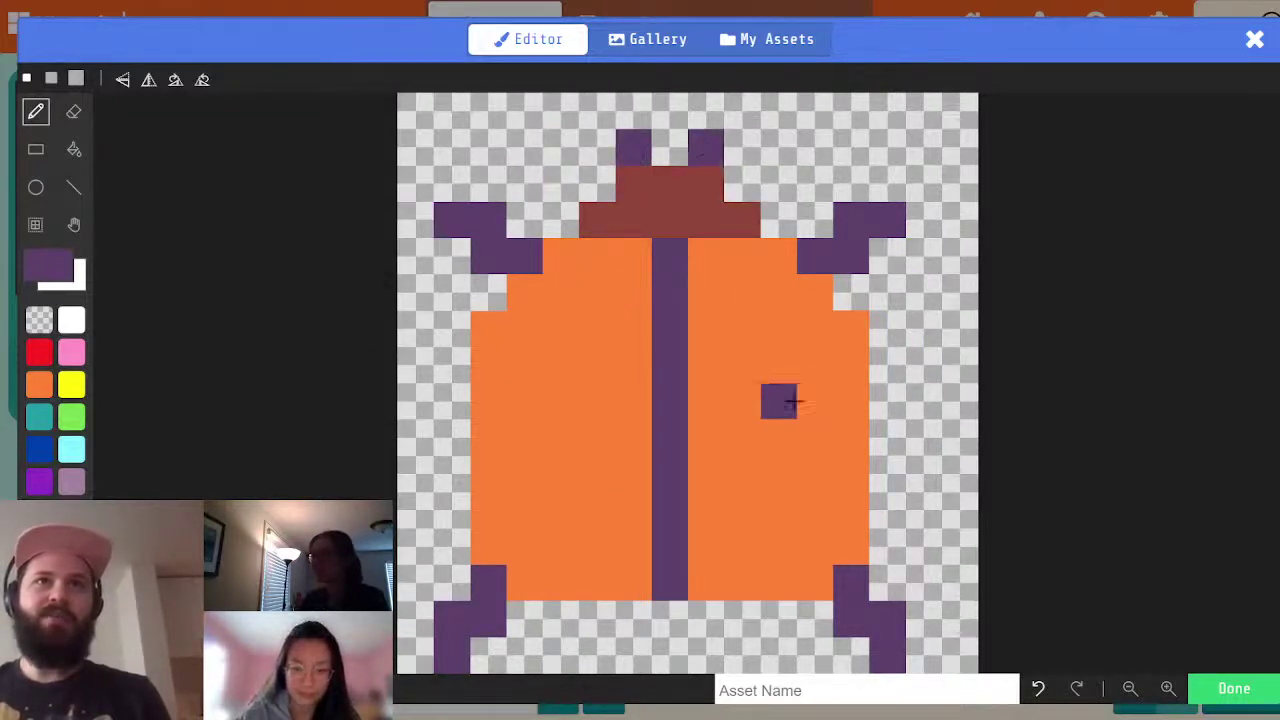
{"action": "left_click", "coordinate": [64, 324]}
{"action": "left_click", "coordinate": [742, 220]}
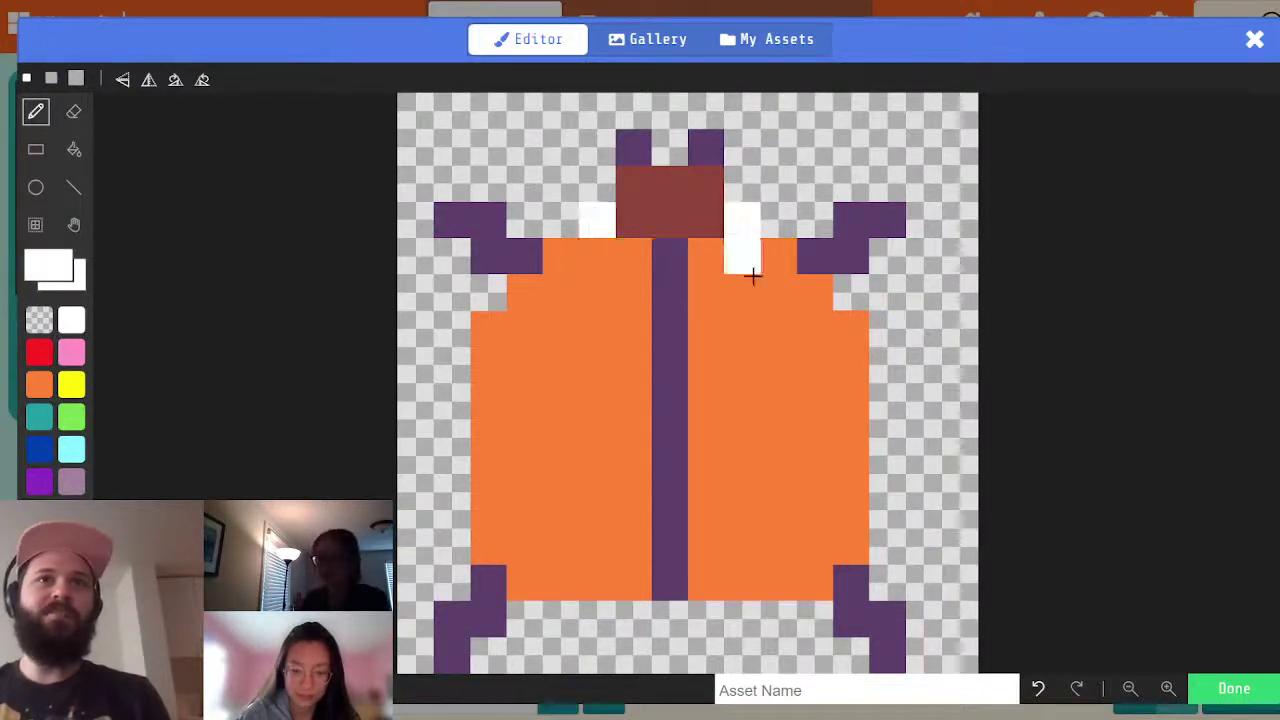
{"action": "left_click", "coordinate": [1230, 690]}
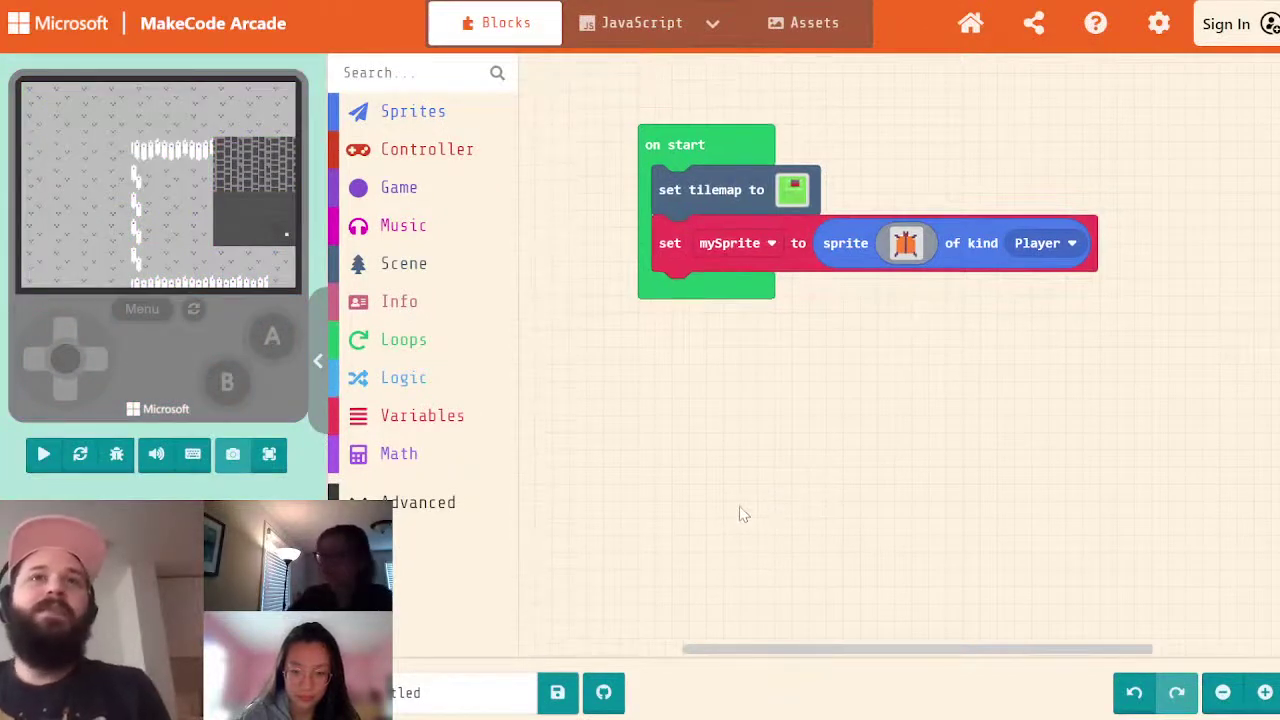
- Add a "move mySprite with buttons" block at the end of on start and test moving the bug in the simulator
{"action": "left_click", "coordinate": [427, 149]}
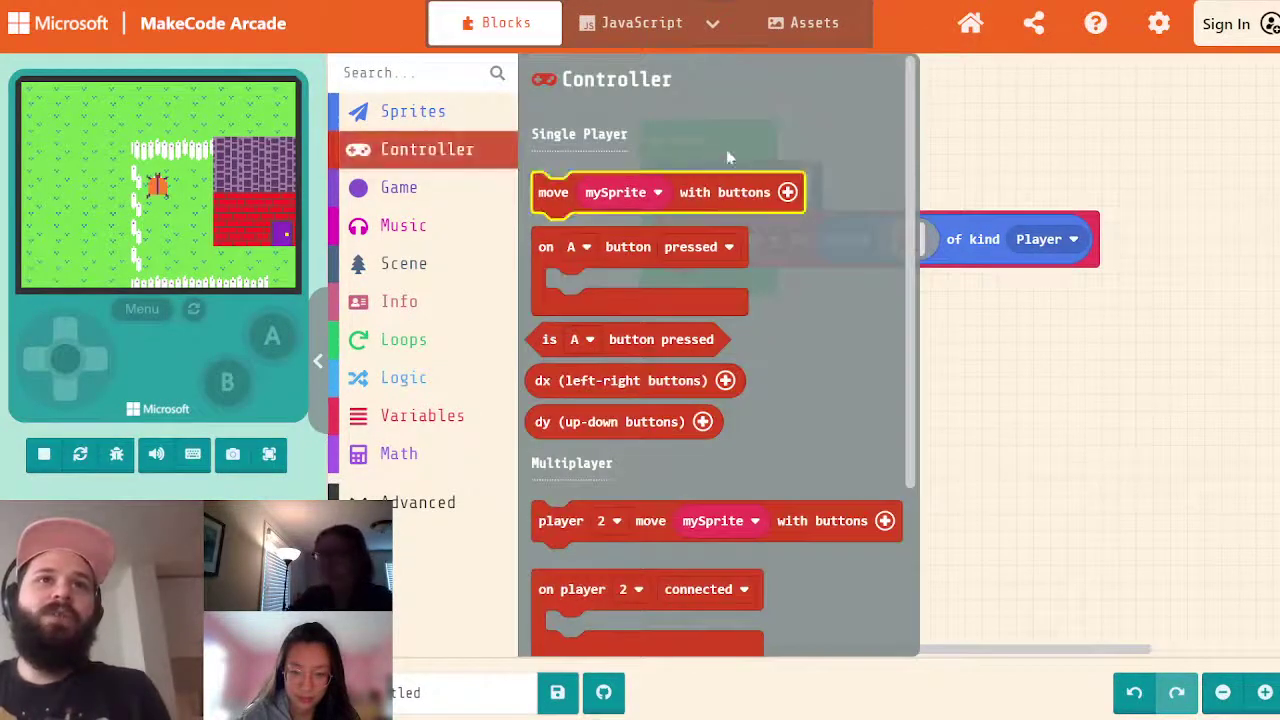
{"action": "left_click_drag", "start_coordinate": [555, 191], "coordinate": [675, 288]}
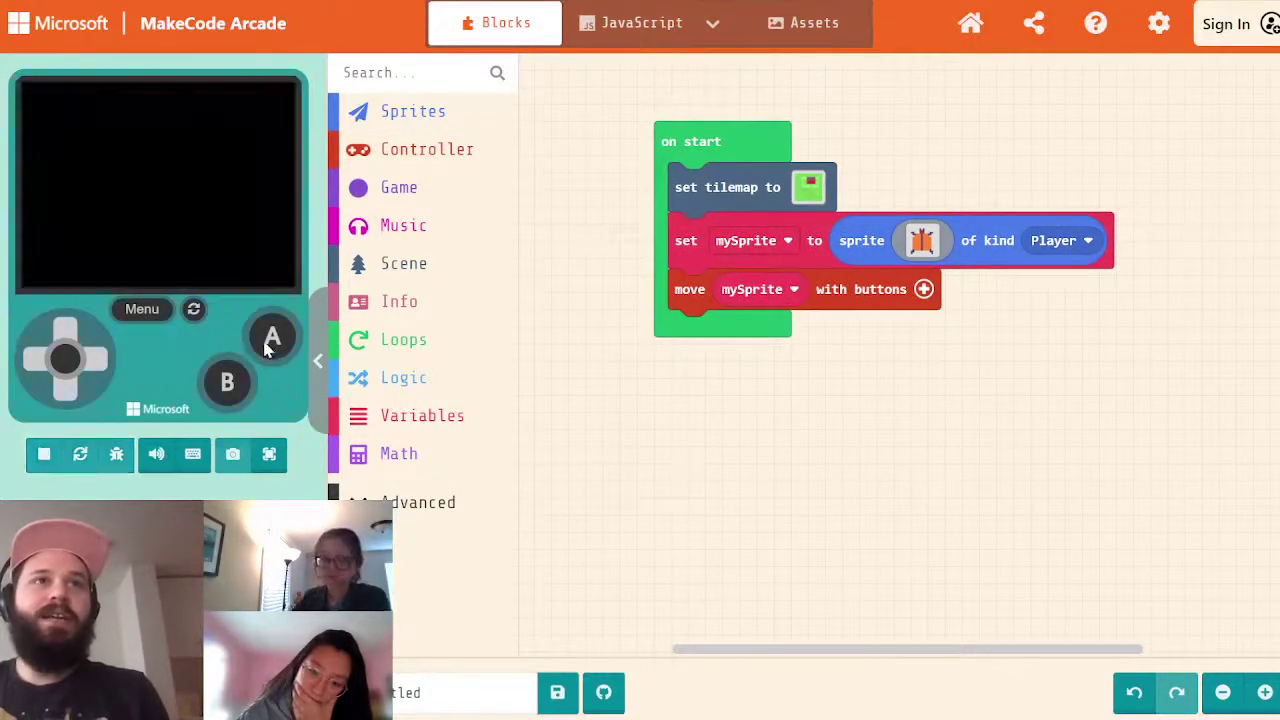
{"action": "key", "text": "Right"}
{"action": "key", "text": "Down"}
{"action": "key", "text": "Left"}
{"action": "key", "text": "Left"}
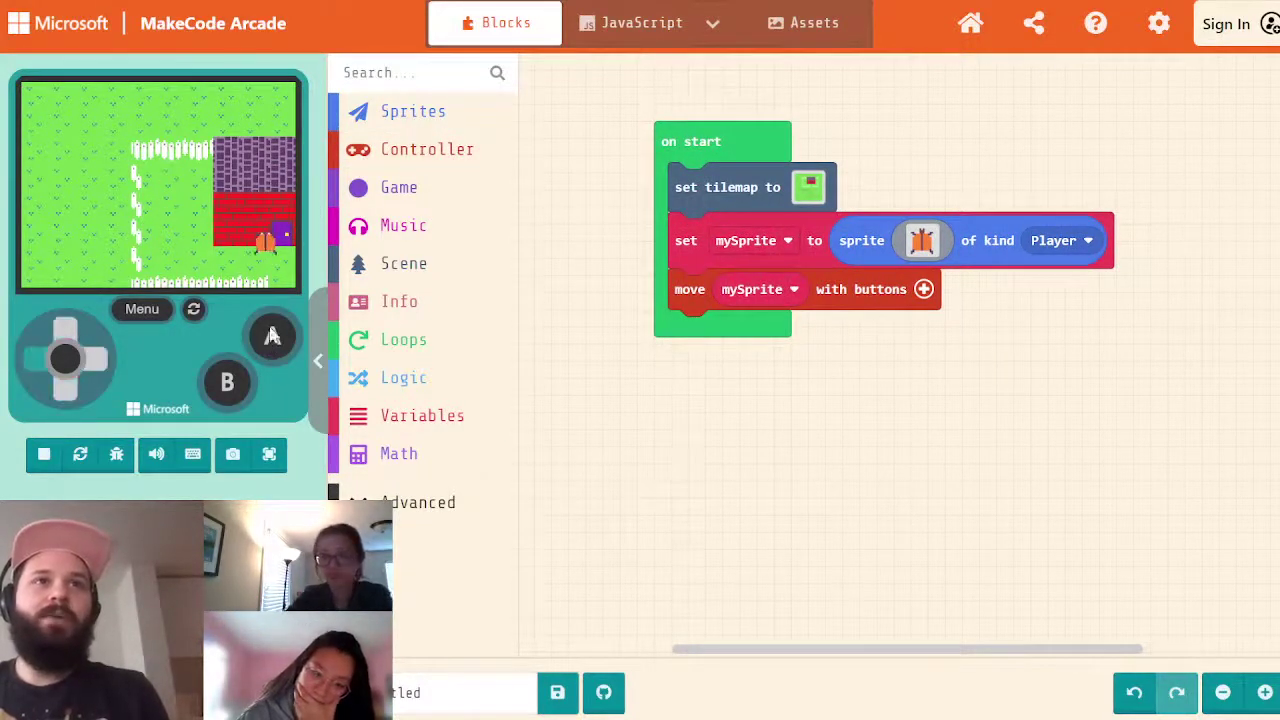
{"action": "key", "text": "Up"}
{"action": "key", "text": "Left"}
- Add a "camera follow sprite mySprite" block below the move block in on start
{"action": "left_click", "coordinate": [429, 266]}
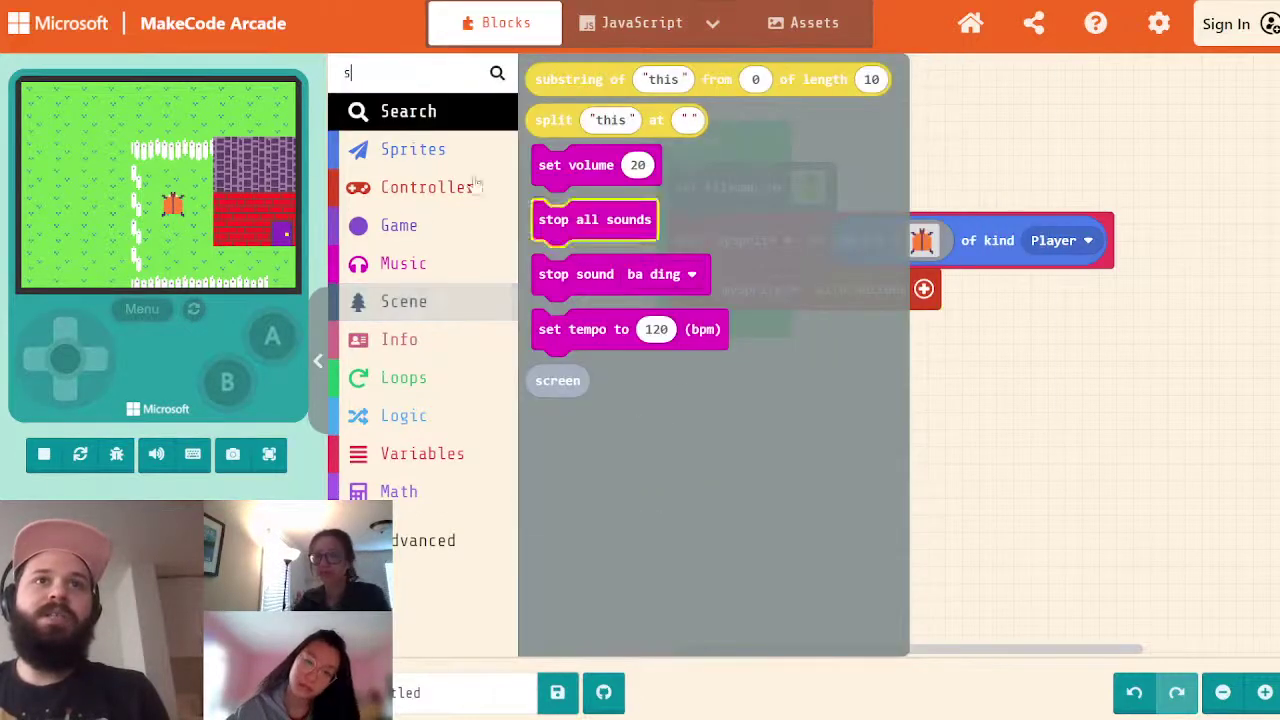
{"action": "left_click", "coordinate": [434, 149]}
{"action": "left_click", "coordinate": [430, 226]}
{"action": "left_click", "coordinate": [443, 308]}
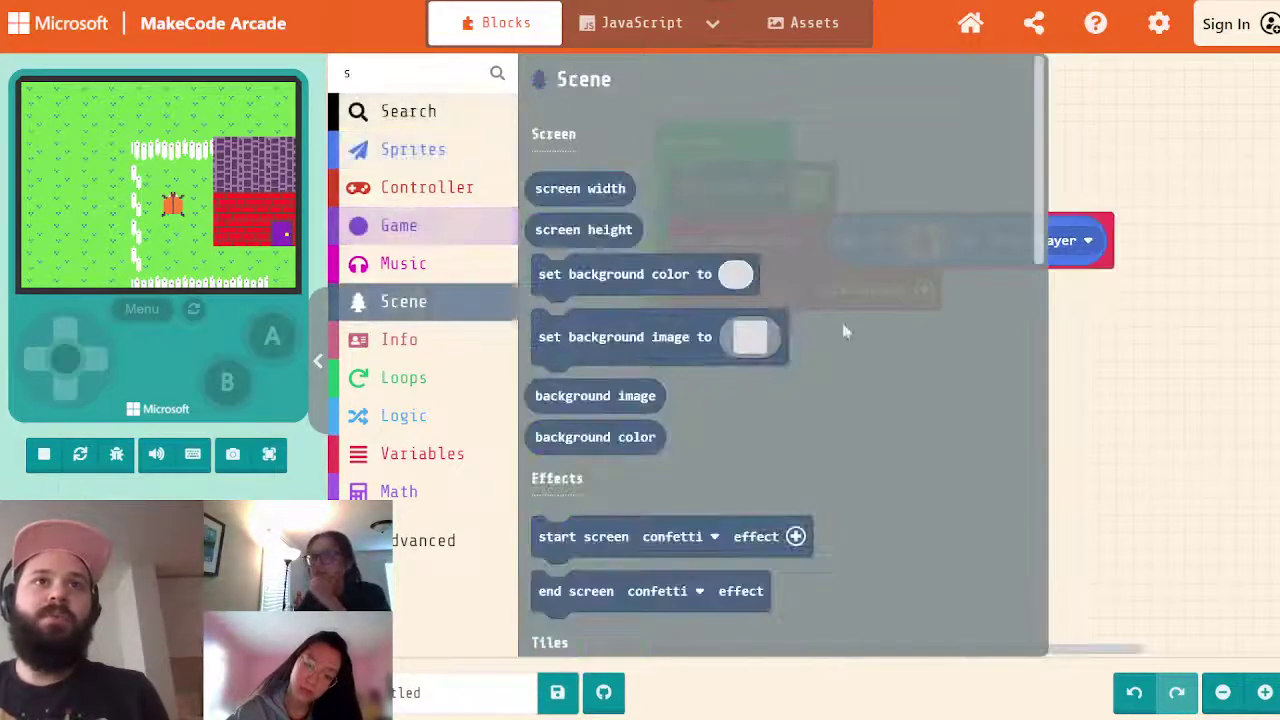
{"action": "scroll", "coordinate": [809, 354], "scroll_direction": "down", "scroll_amount": 10}
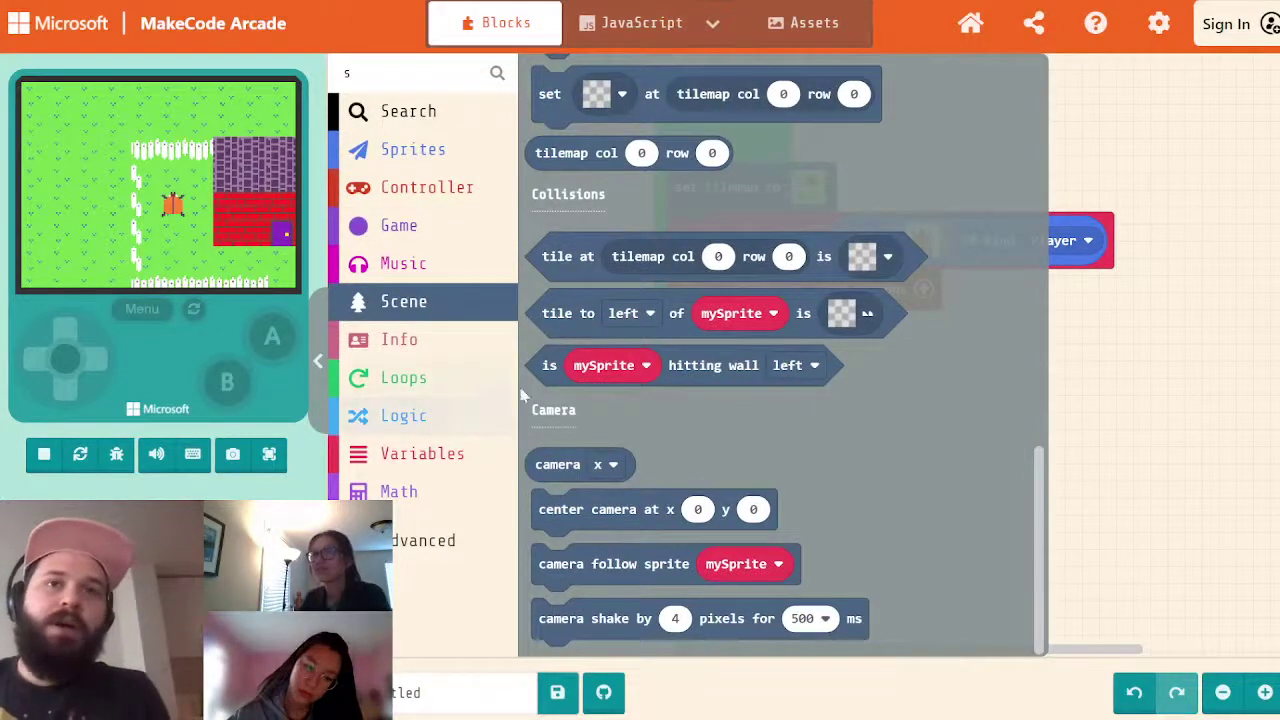
{"action": "left_click_drag", "start_coordinate": [604, 548], "coordinate": [741, 314]}
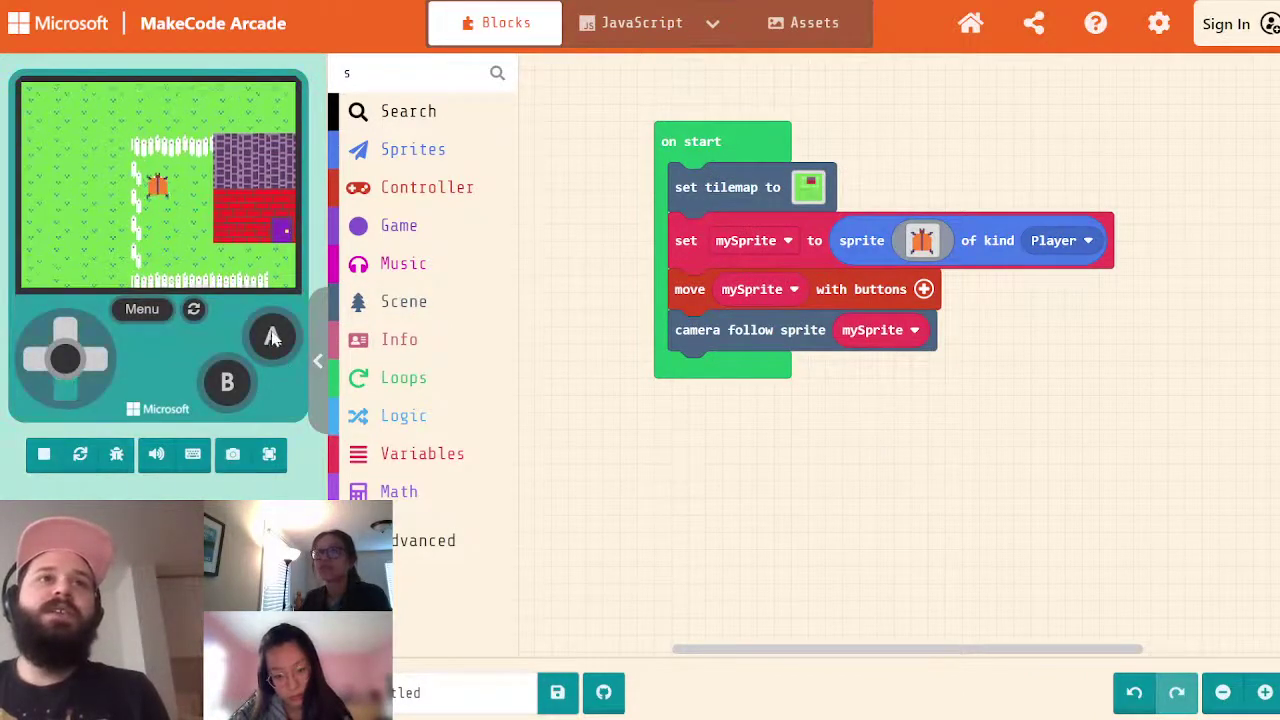
- Move the bug around the map in the simulator to check the camera following and how it passes the fences and walls
{"action": "key", "text": "Down"}
{"action": "key", "text": "Left"}
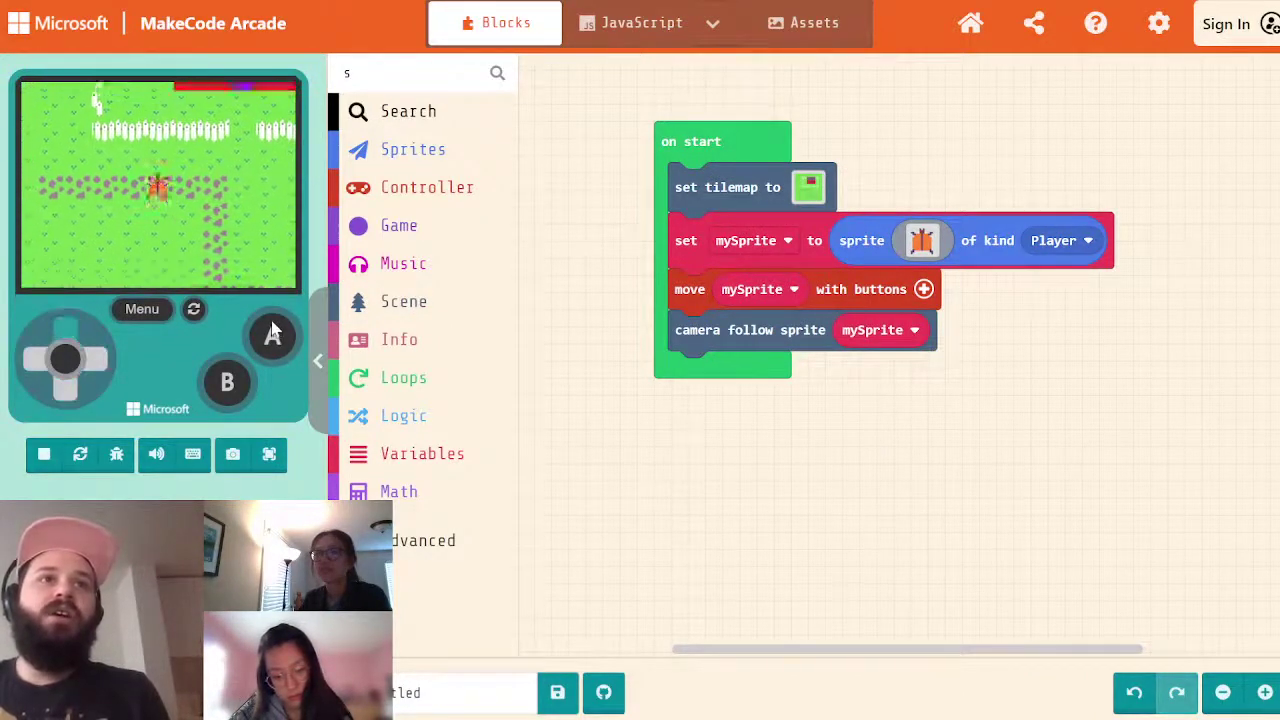
{"action": "key", "text": "Right"}
{"action": "key", "text": "Left"}
{"action": "key", "text": "Right"}
{"action": "key", "text": "Up"}
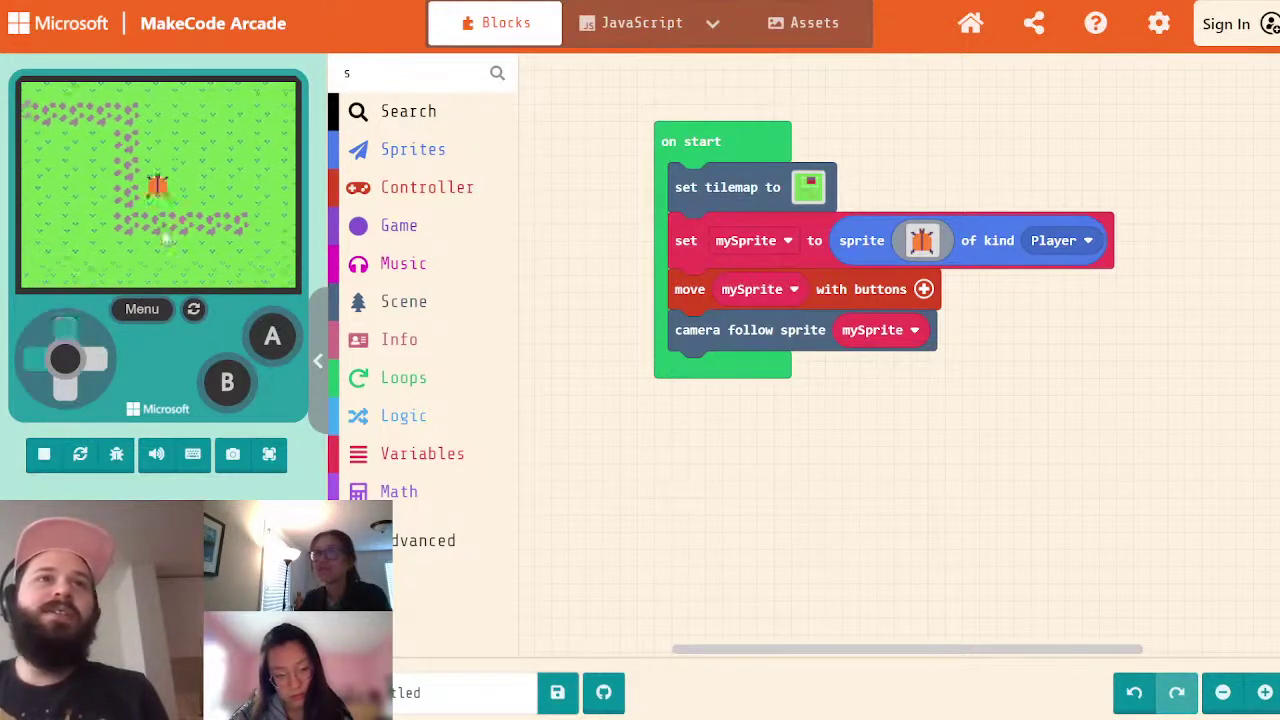
{"action": "key", "text": "Left"}
{"action": "key", "text": "Up"}
{"action": "key", "text": "Right"}
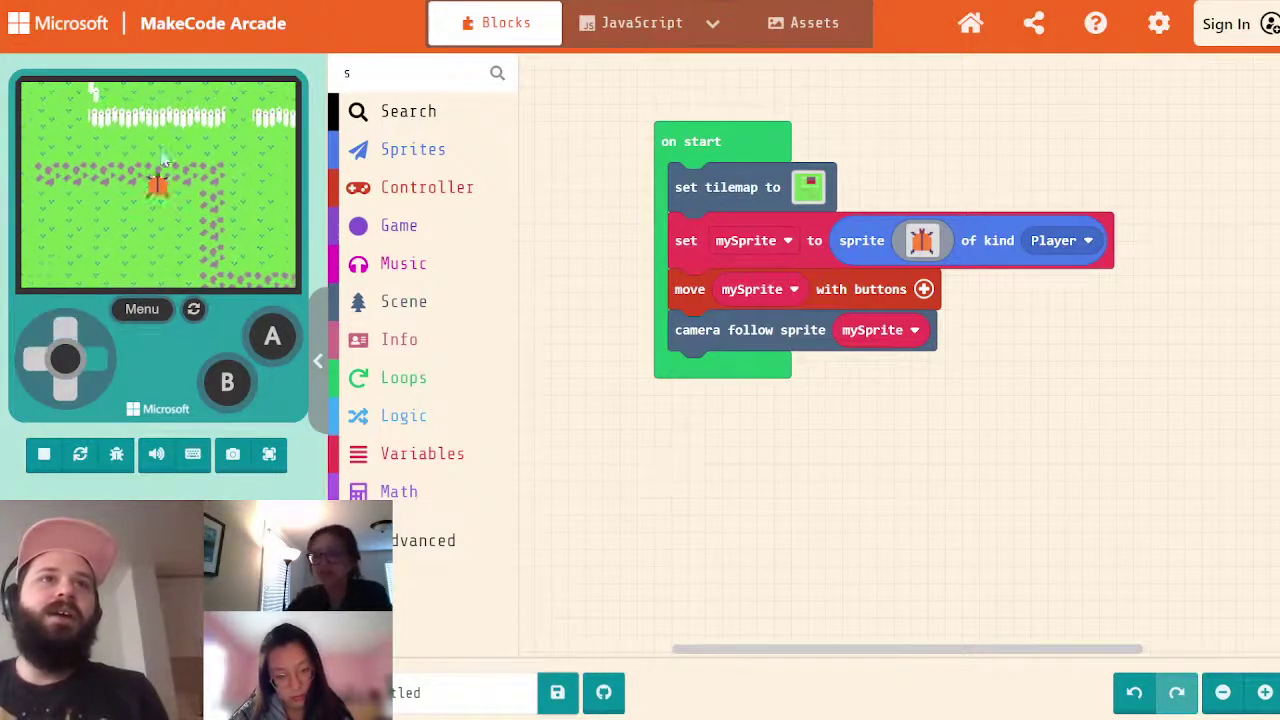
{"action": "key", "text": "Down"}
{"action": "key", "text": "Left"}
{"action": "key", "text": "Up"}
{"action": "key", "text": "Right"}
{"action": "key", "text": "Down"}
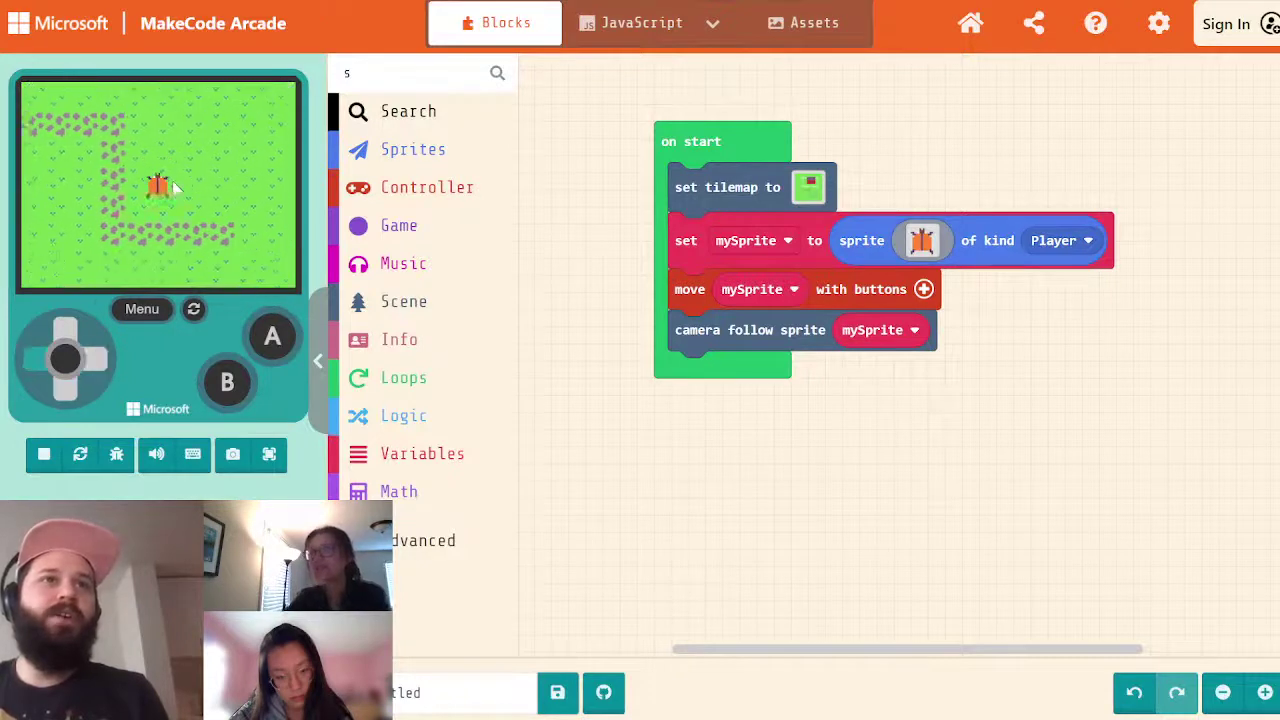
{"action": "key", "text": "Left"}
{"action": "key", "text": "Down"}
{"action": "key", "text": "Right"}
{"action": "key", "text": "Up"}
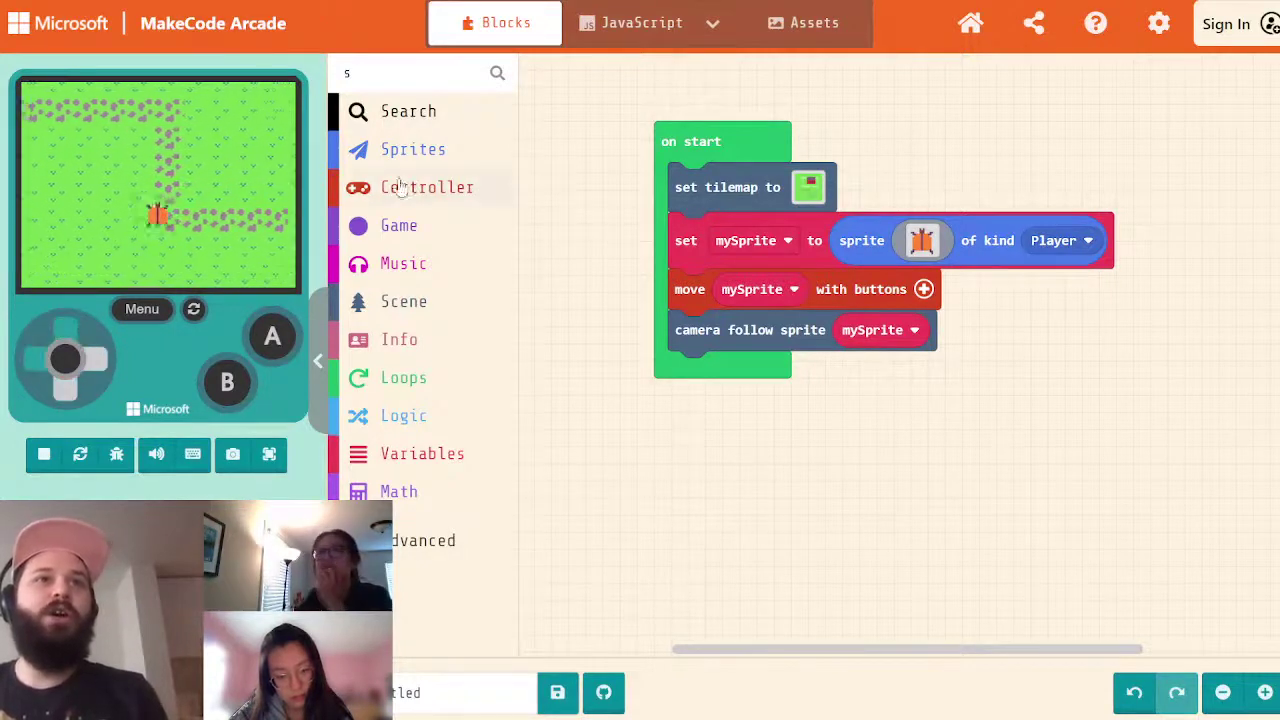
{"action": "key", "text": "Left"}
{"action": "key", "text": "Down"}
{"action": "key", "text": "Left"}
{"action": "key", "text": "Up"}
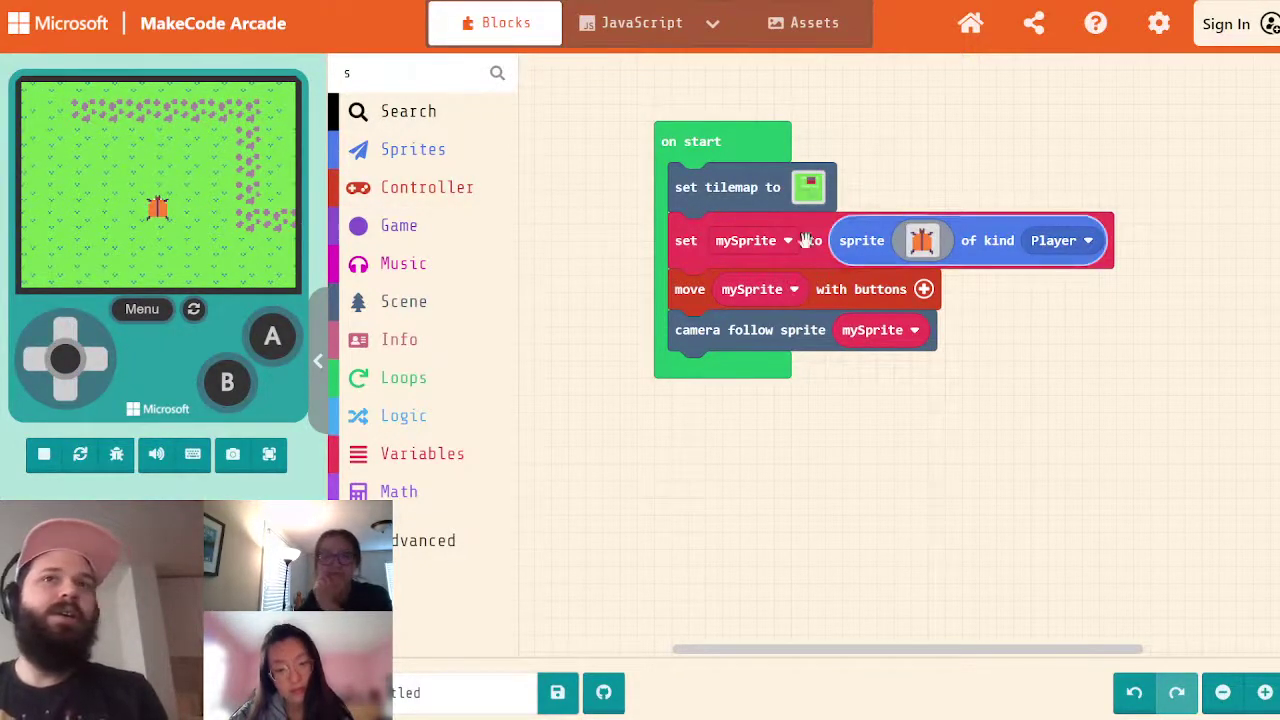
- Reopen the player's sprite image for editing and shrink its canvas to 8 by 8 pixels
{"action": "left_click", "coordinate": [928, 250]}
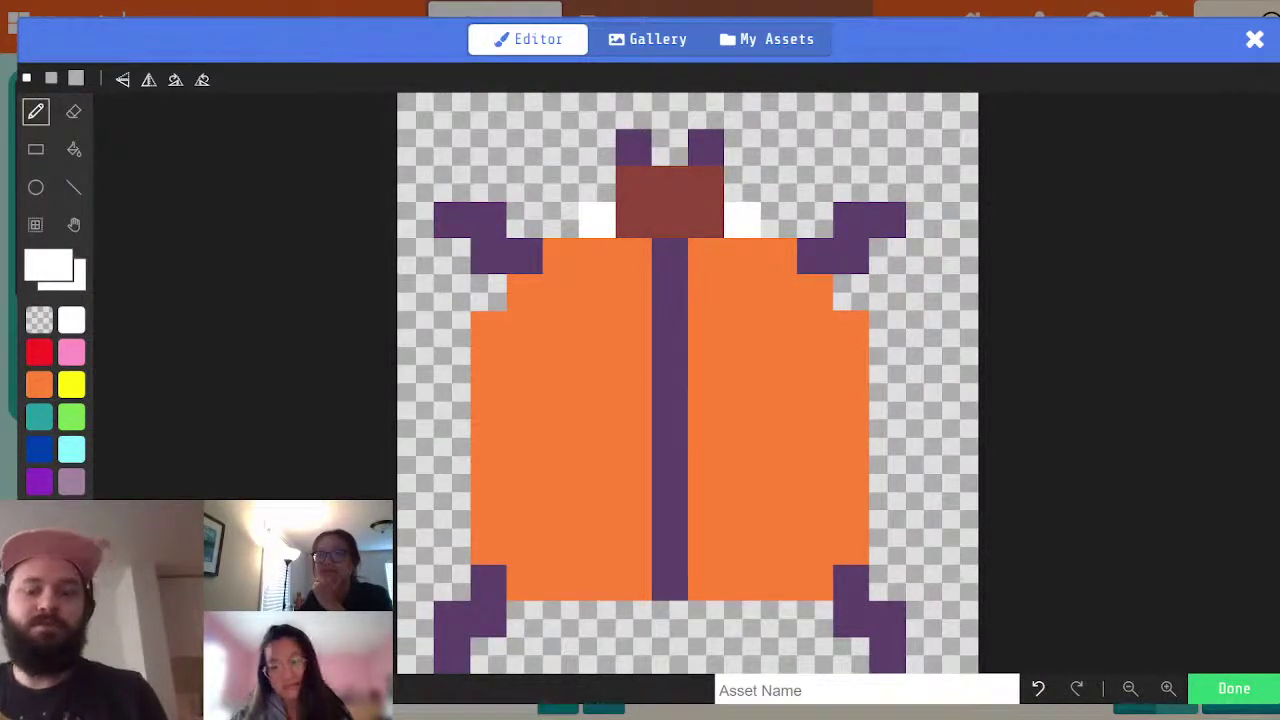
{"action": "type", "text": "8"}
{"action": "key", "text": "Tab"}
{"action": "type", "text": "8"}
{"action": "key", "text": "Return"}
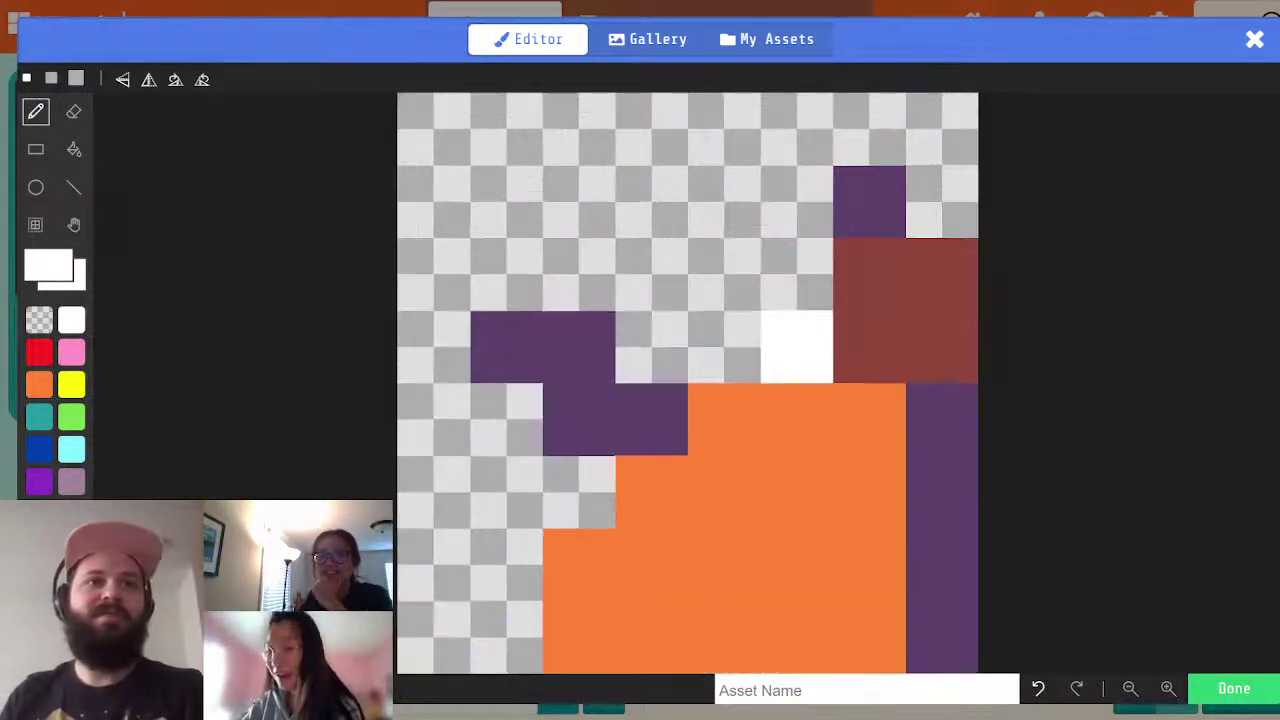
- Fill all remaining parts of the bug drawing with transparency and resize the canvas to 6 by 6 pixels
{"action": "left_click", "coordinate": [480, 455], "text": "alt"}
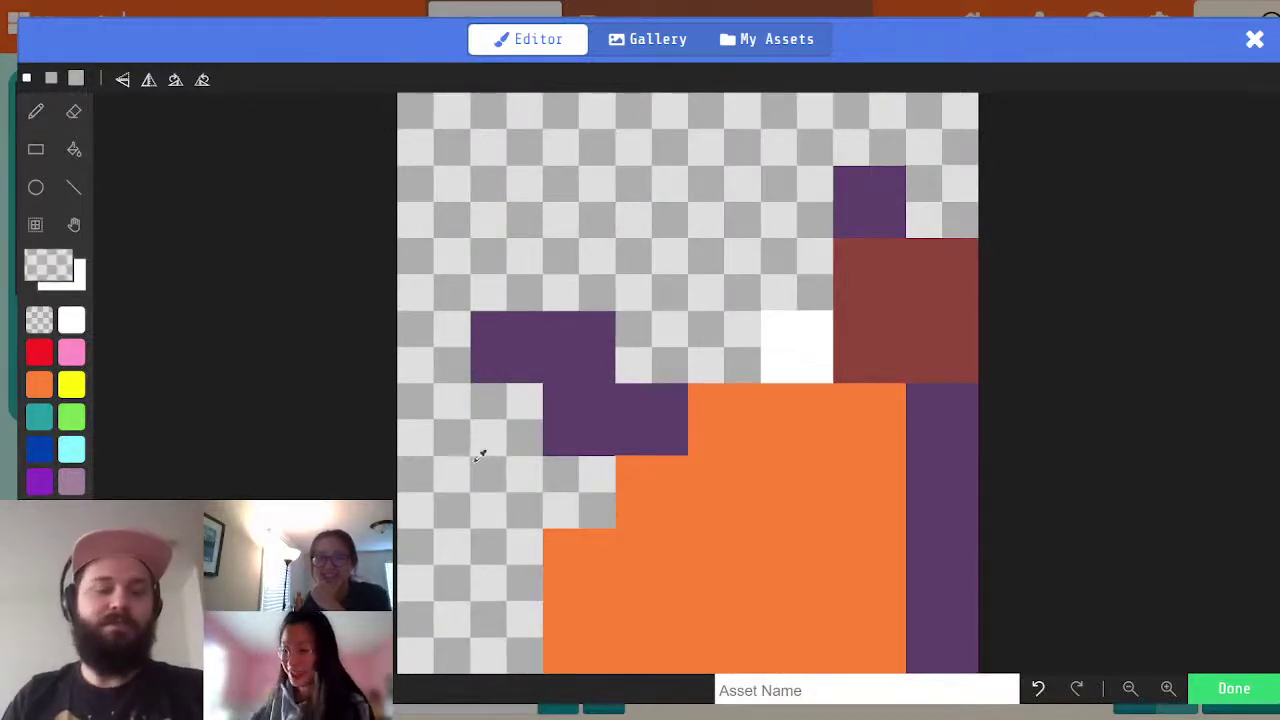
{"action": "left_click", "coordinate": [793, 501]}
{"action": "left_click", "coordinate": [931, 471]}
{"action": "left_click", "coordinate": [880, 300]}
{"action": "left_click", "coordinate": [845, 205]}
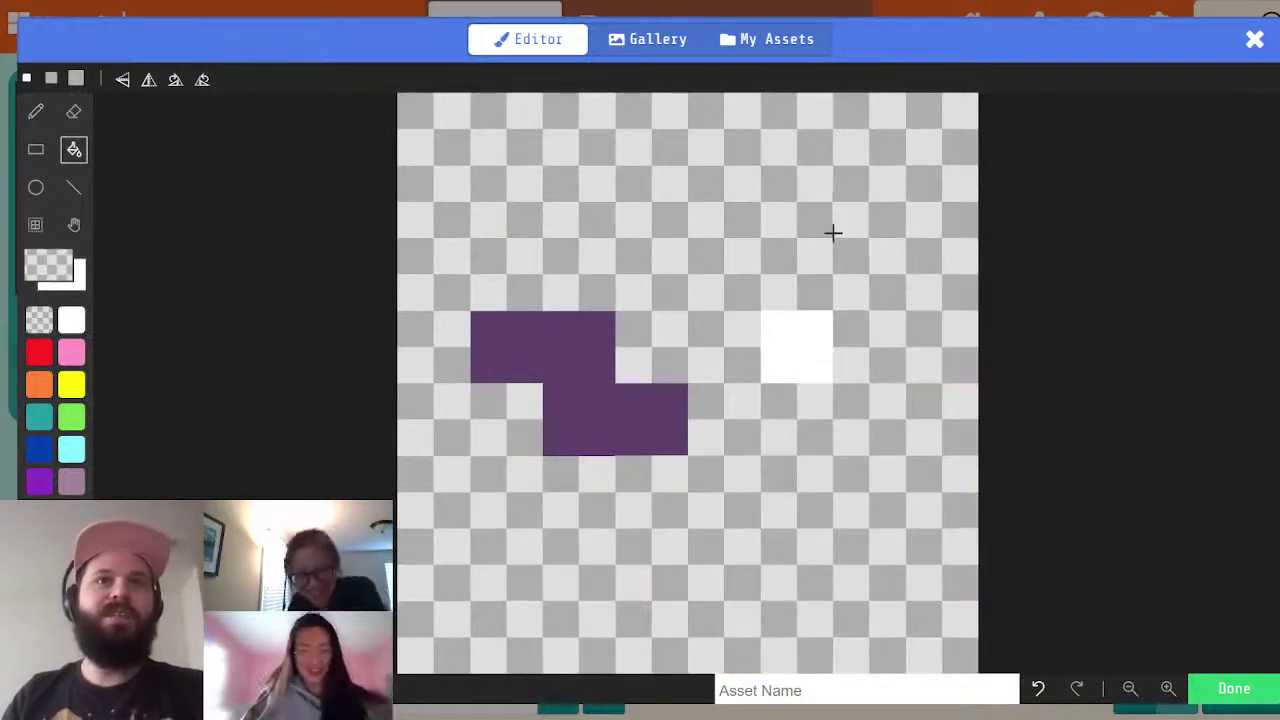
{"action": "left_click", "coordinate": [803, 313]}
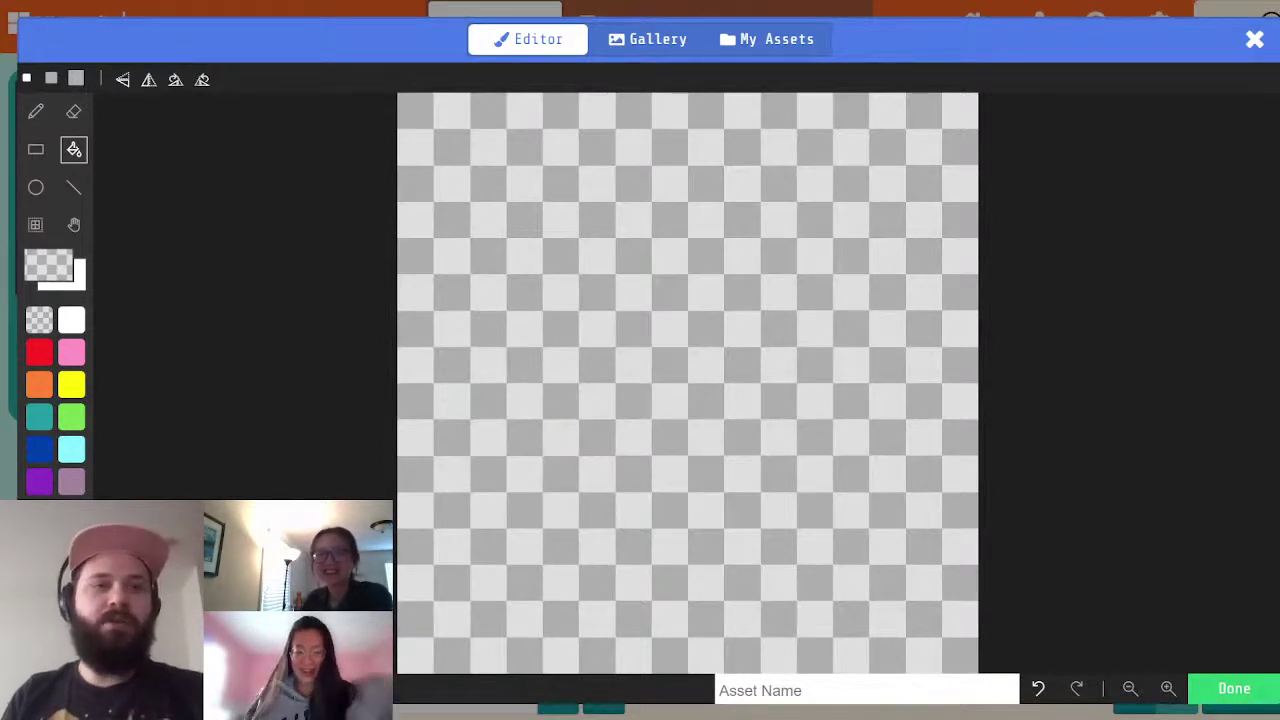
{"action": "key", "text": "Tab"}
{"action": "type", "text": "12"}
{"action": "key", "text": "Return"}
- Paint two orange blocks three pixels tall, three and two pixels wide, with a one-pixel gap between them
{"action": "left_click", "coordinate": [38, 386]}
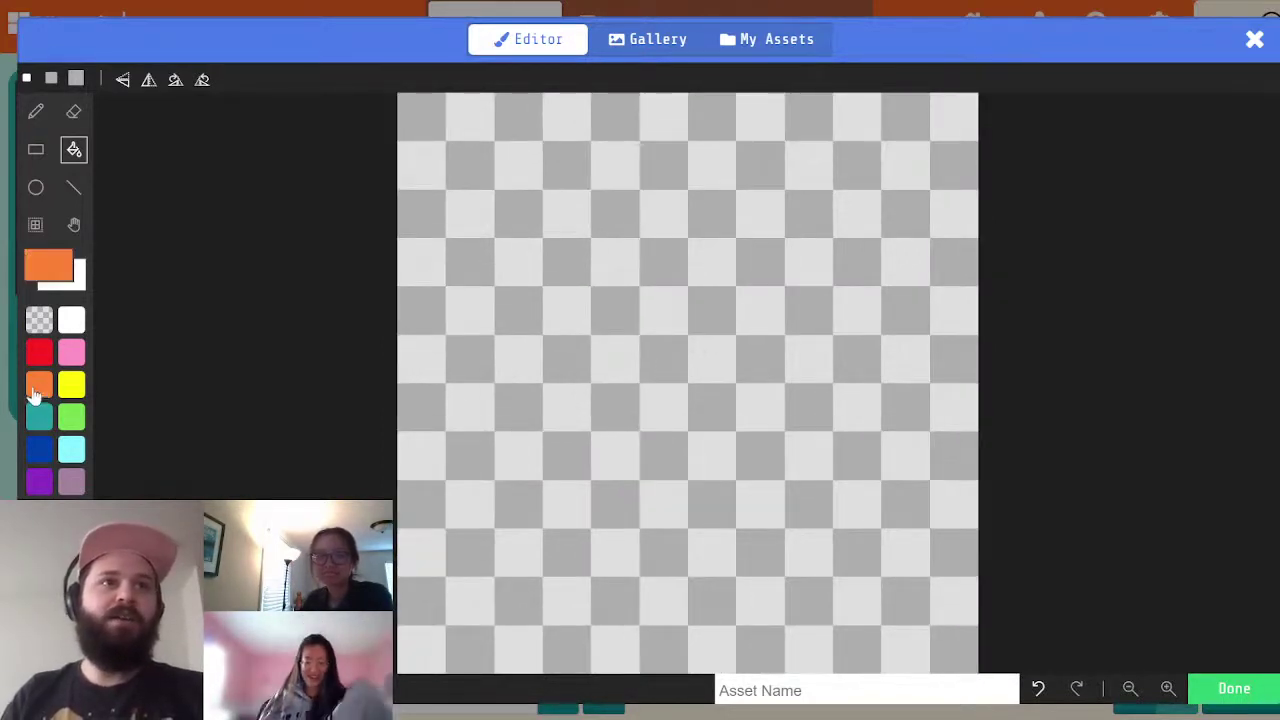
{"action": "left_click", "coordinate": [36, 115]}
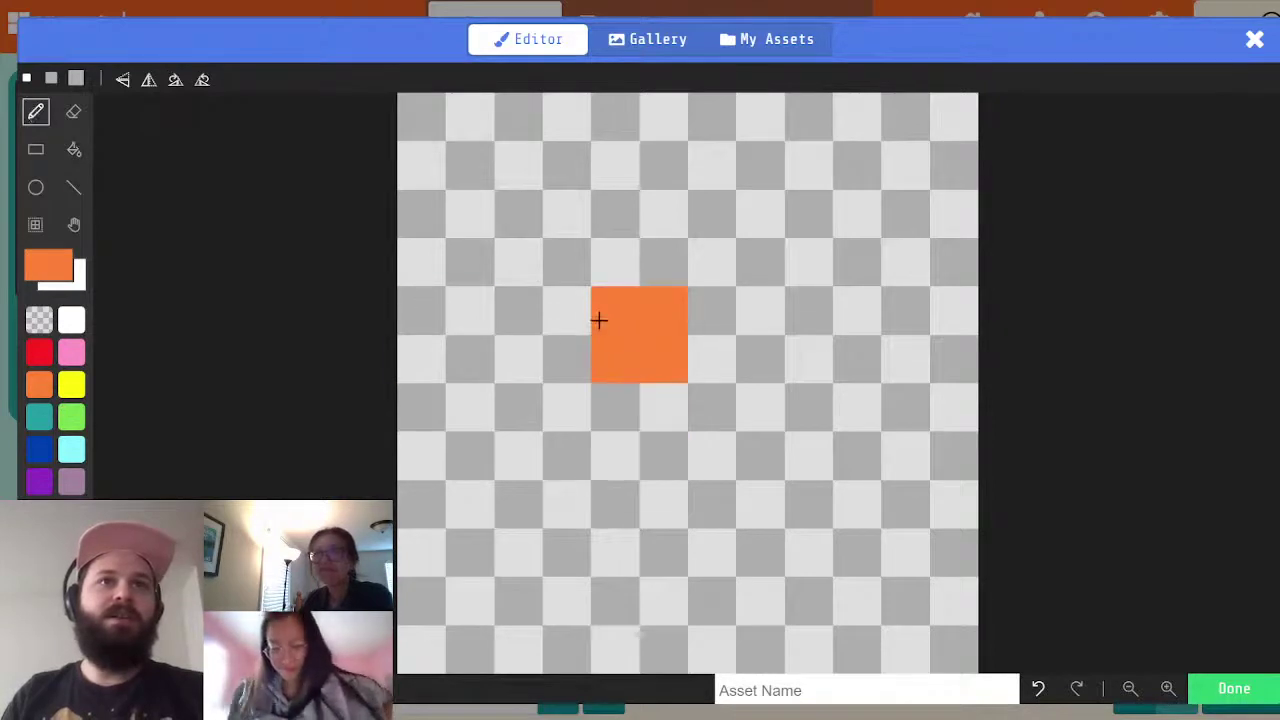
{"action": "mouse_move", "coordinate": [598, 320]}
{"action": "left_mouse_down"}
{"action": "mouse_move", "coordinate": [586, 486]}
{"action": "mouse_move", "coordinate": [540, 354]}
{"action": "left_mouse_up"}
{"action": "mouse_move", "coordinate": [838, 335]}
{"action": "left_mouse_down"}
{"action": "mouse_move", "coordinate": [845, 478]}
{"action": "mouse_move", "coordinate": [943, 437]}
{"action": "mouse_move", "coordinate": [922, 352]}
{"action": "left_mouse_up"}
{"action": "mouse_move", "coordinate": [440, 430]}
{"action": "left_mouse_down"}
{"action": "mouse_move", "coordinate": [480, 483]}
{"action": "mouse_move", "coordinate": [483, 371]}
{"action": "mouse_move", "coordinate": [568, 478]}
{"action": "left_mouse_up"}
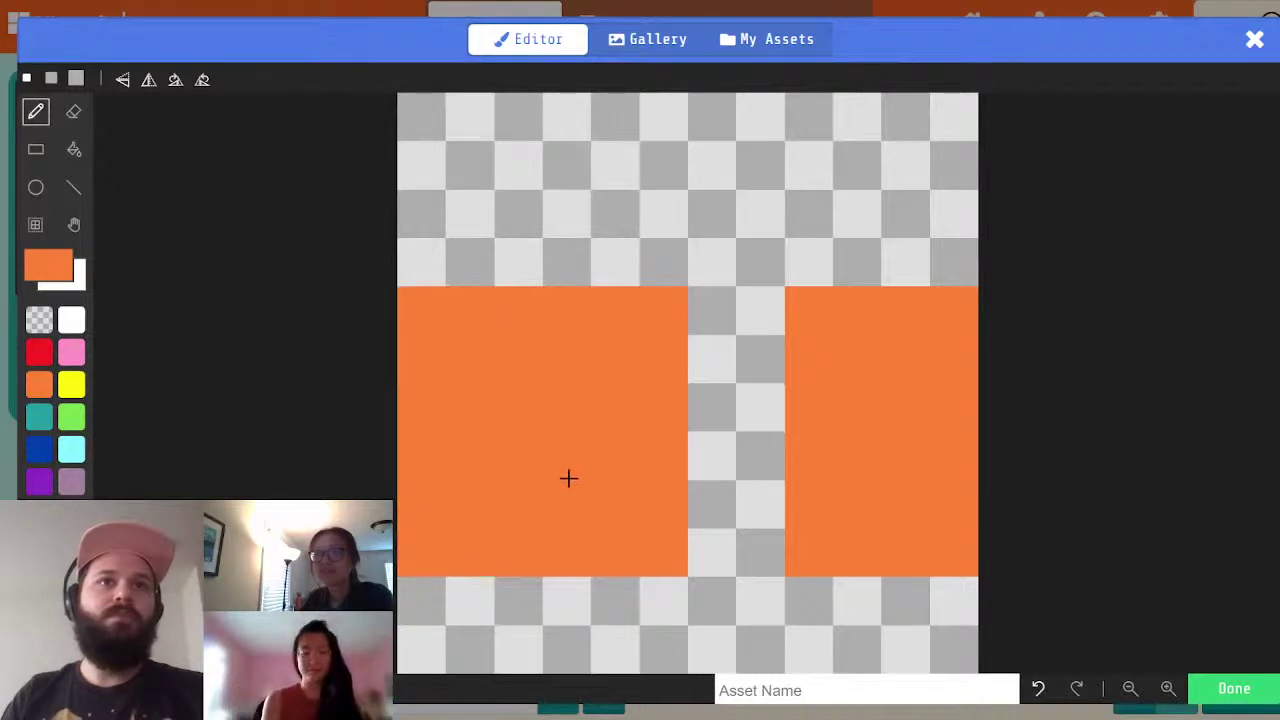
- Paint a two-by-two brown block in the lower middle of the orange band and fill the row above it with orange
{"action": "left_click", "coordinate": [737, 448], "text": "alt"}
{"action": "mouse_move", "coordinate": [664, 552]}
{"action": "left_mouse_down"}
{"action": "mouse_move", "coordinate": [620, 310]}
{"action": "mouse_move", "coordinate": [597, 356]}
{"action": "mouse_move", "coordinate": [614, 351]}
{"action": "mouse_move", "coordinate": [683, 503]}
{"action": "mouse_move", "coordinate": [688, 374]}
{"action": "left_mouse_up"}
{"action": "left_click", "coordinate": [39, 546]}
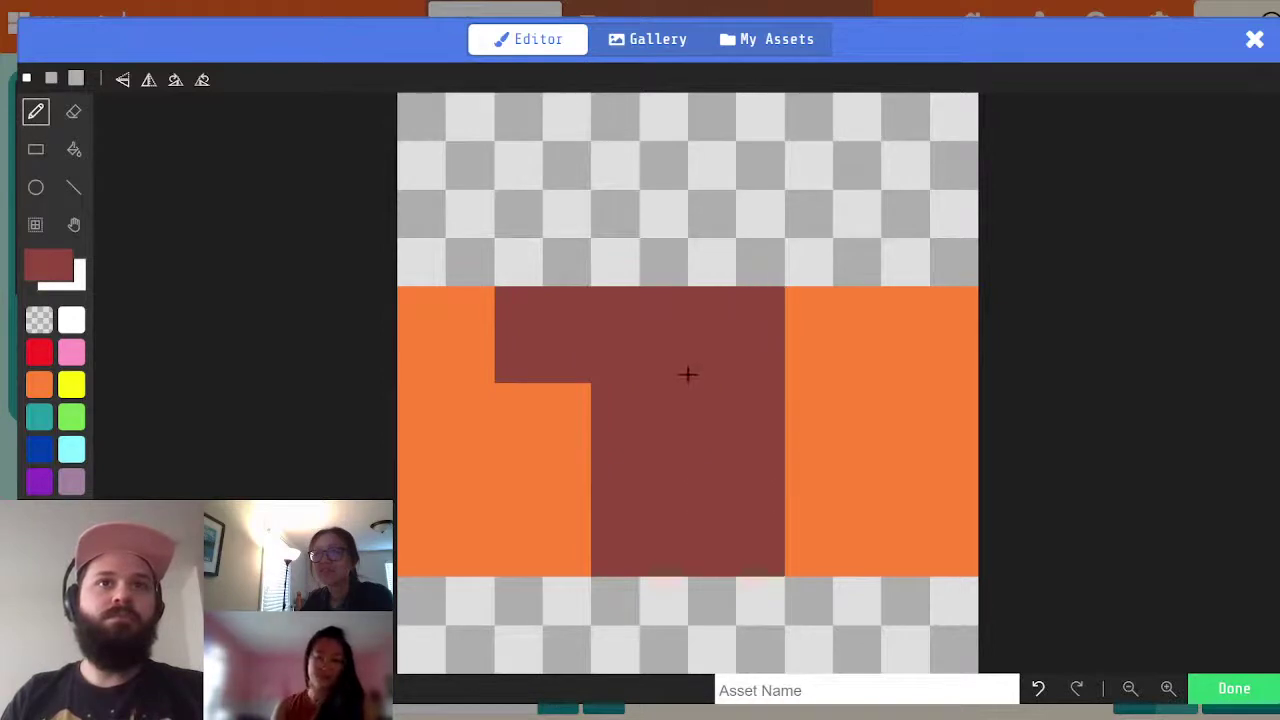
{"action": "left_click", "coordinate": [657, 243], "text": "alt"}
{"action": "left_click", "coordinate": [537, 423], "text": "alt"}
{"action": "mouse_move", "coordinate": [537, 423]}
{"action": "left_mouse_down"}
{"action": "mouse_move", "coordinate": [589, 331]}
{"action": "mouse_move", "coordinate": [778, 338]}
{"action": "left_mouse_up"}
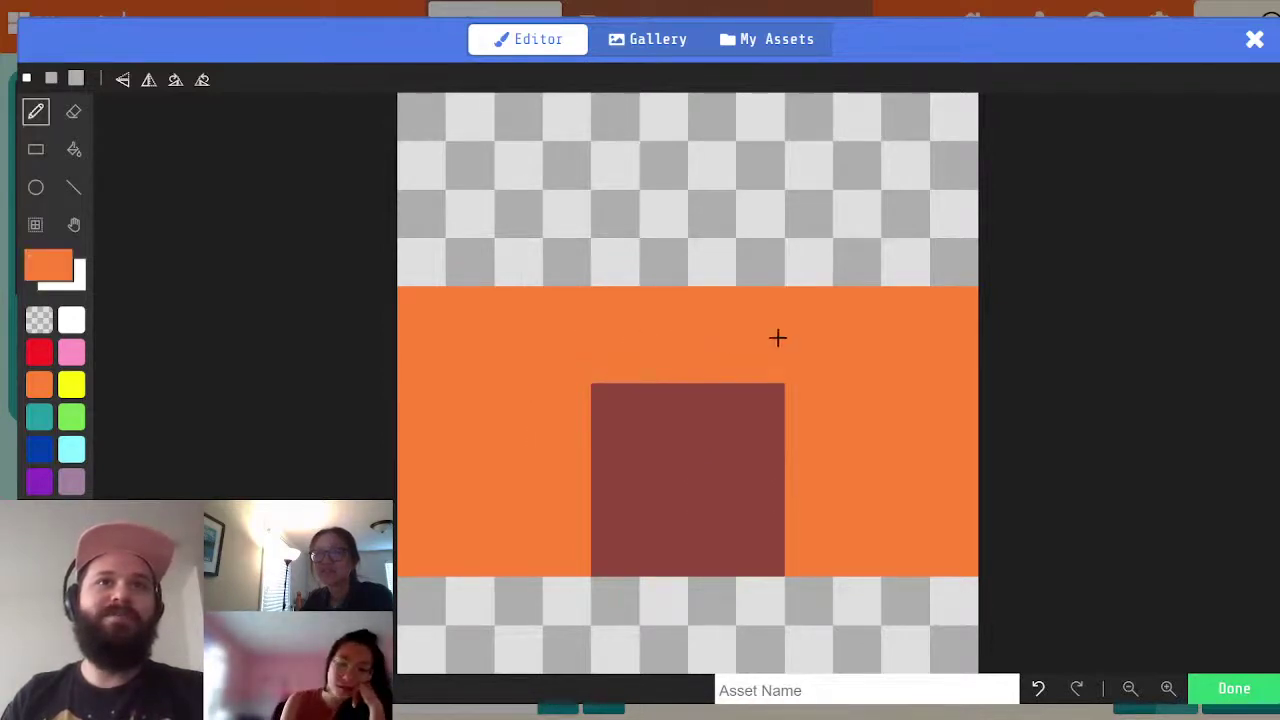